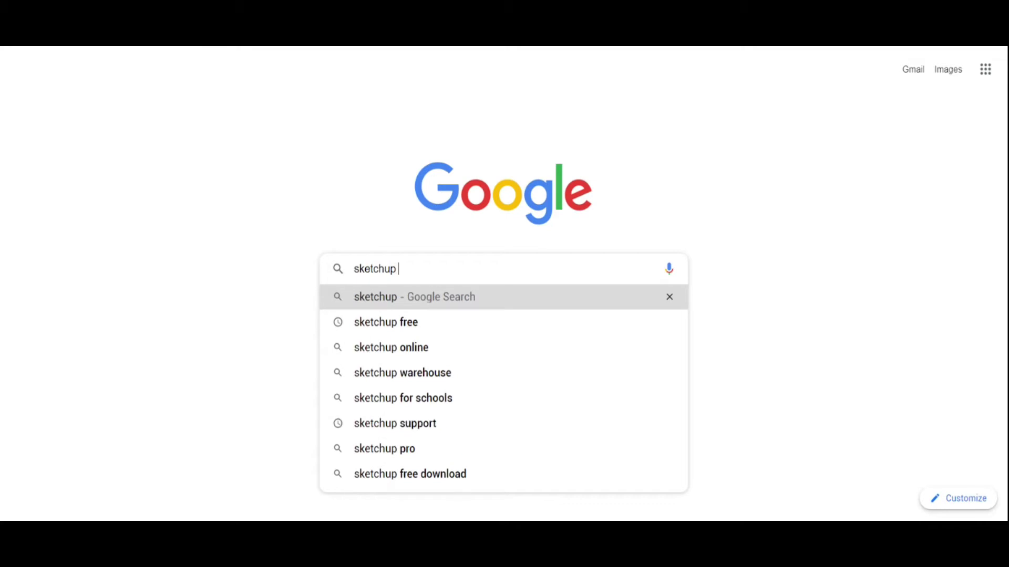
- Search Google for "sketchup for web", open the SketchUp for Web product page and start modeling from there
{"action": "type", "text": "for web"}
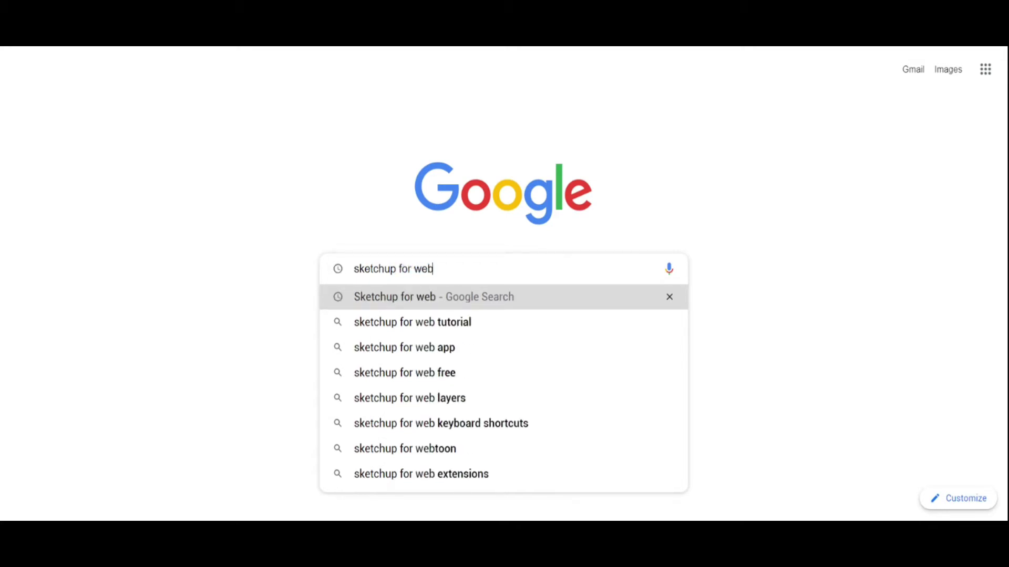
{"action": "left_click", "coordinate": [337, 297]}
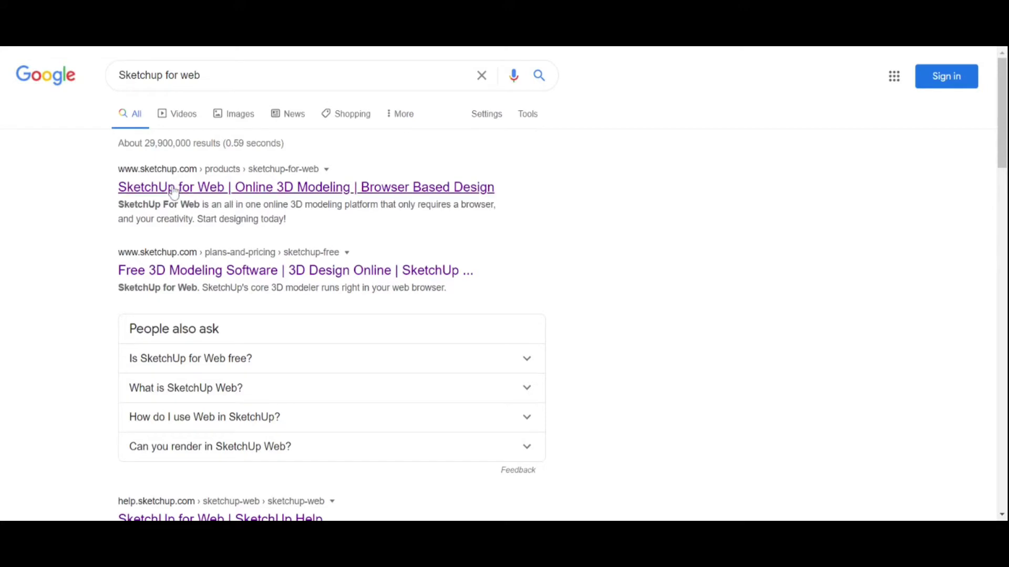
{"action": "left_click", "coordinate": [187, 199]}
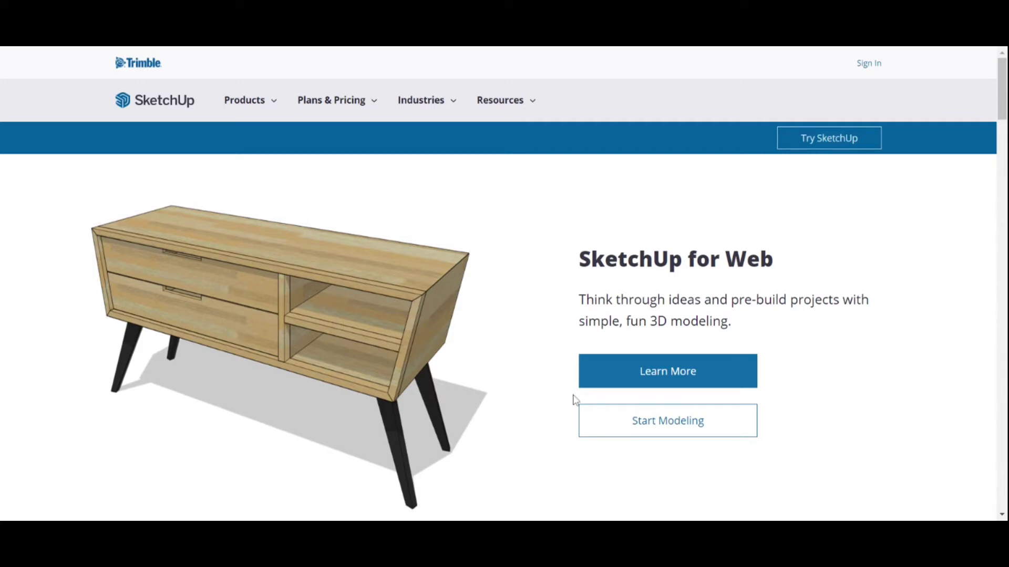
{"action": "left_click", "coordinate": [675, 431]}
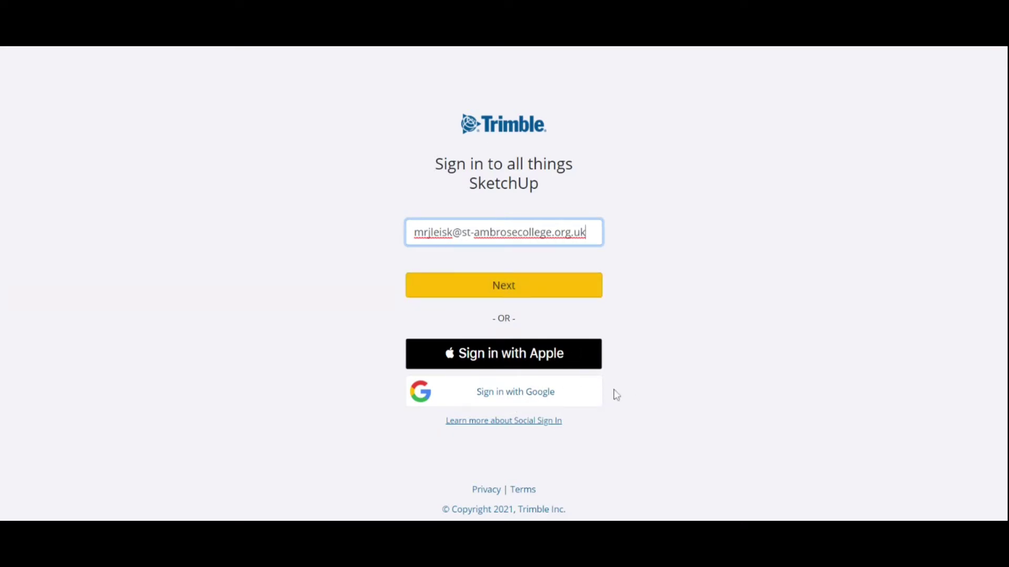
- Sign in to SketchUp with the account e-mail and the account password
{"action": "left_click", "coordinate": [559, 293]}
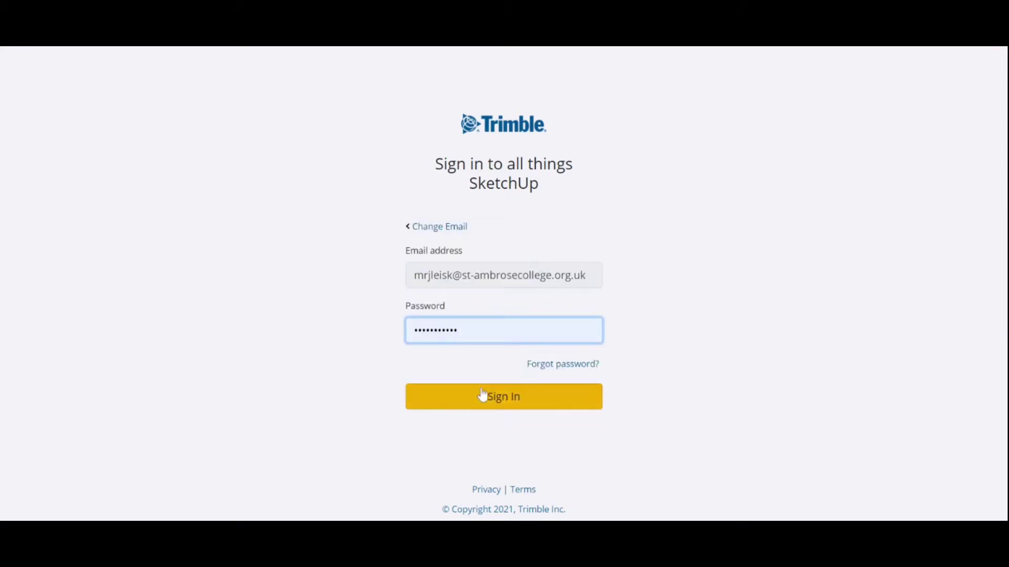
{"action": "left_click", "coordinate": [504, 405]}
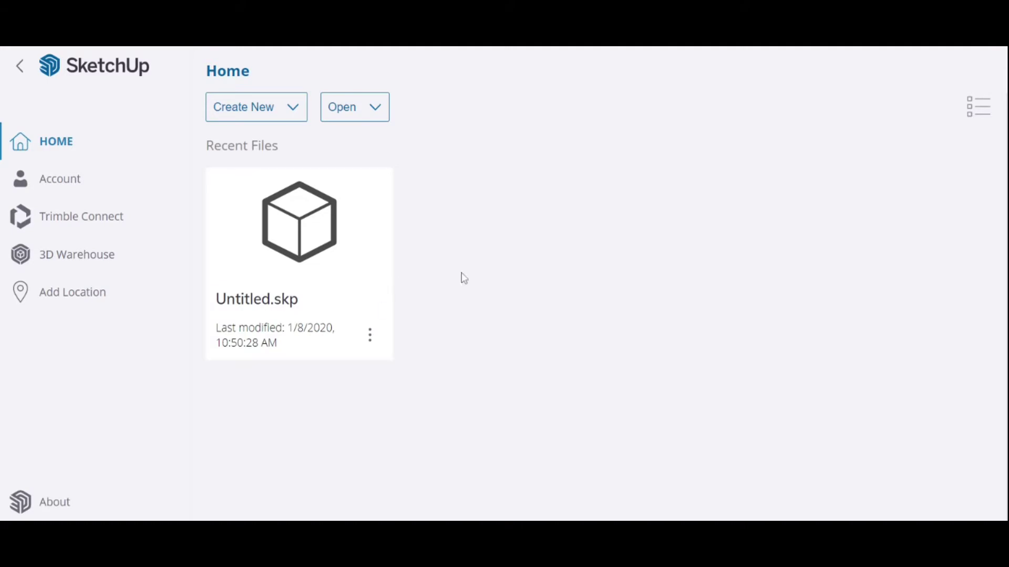
- Create a new model from the Simple Template - Millimeters
{"action": "left_click", "coordinate": [297, 118]}
{"action": "left_click", "coordinate": [296, 115]}
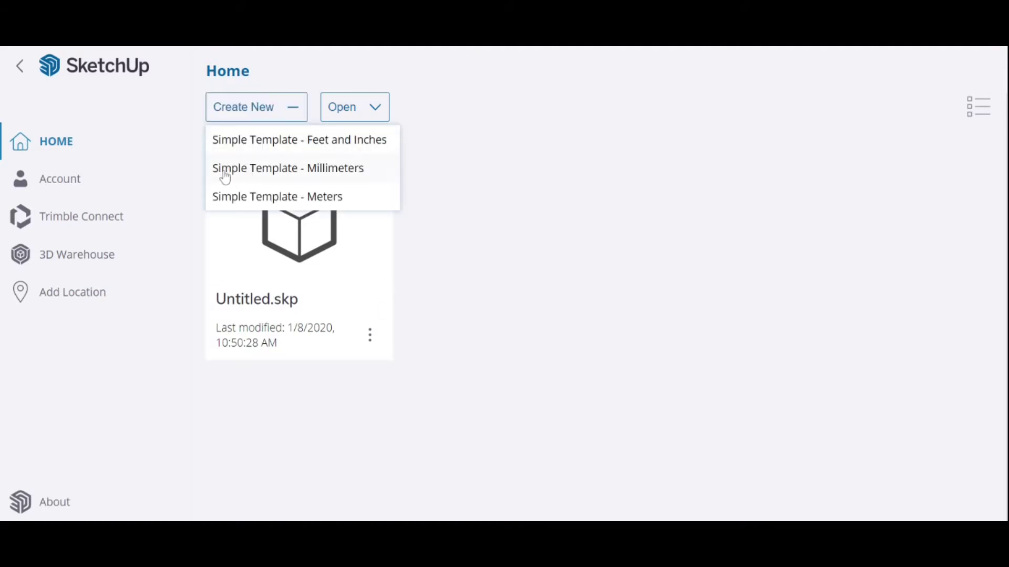
{"action": "left_click", "coordinate": [349, 169]}
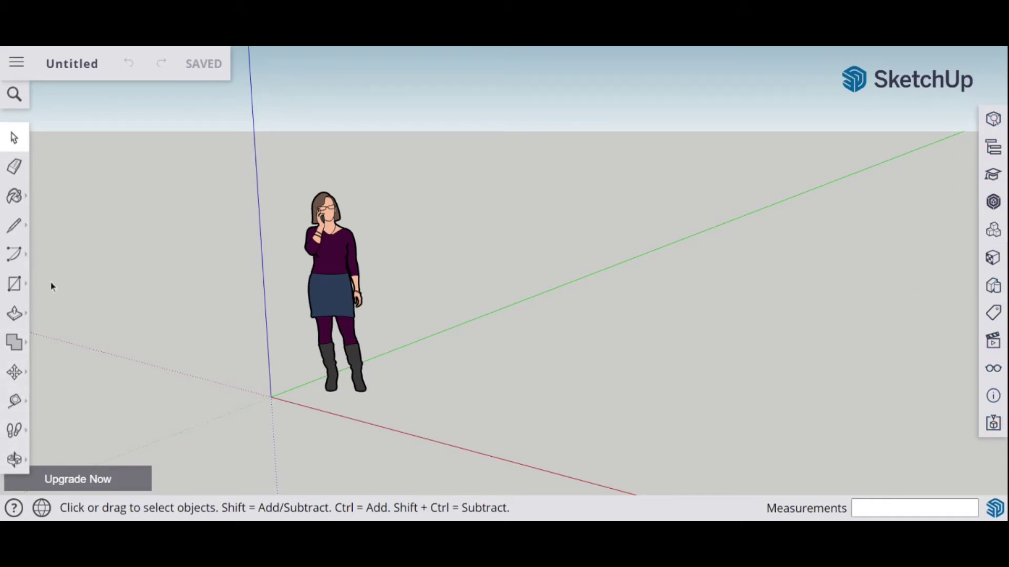
{"action": "left_click", "coordinate": [16, 285]}
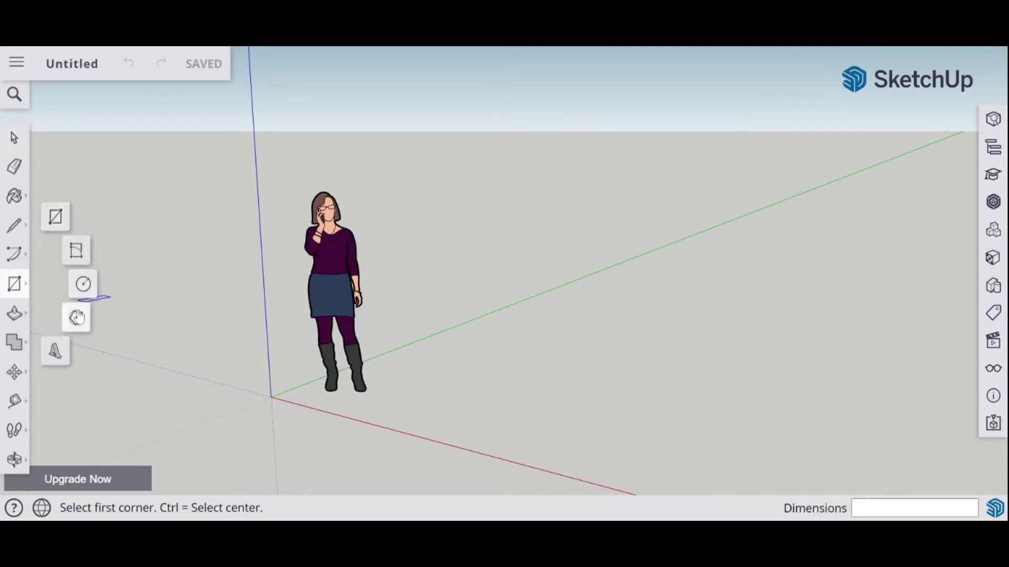
{"action": "left_click", "coordinate": [15, 314]}
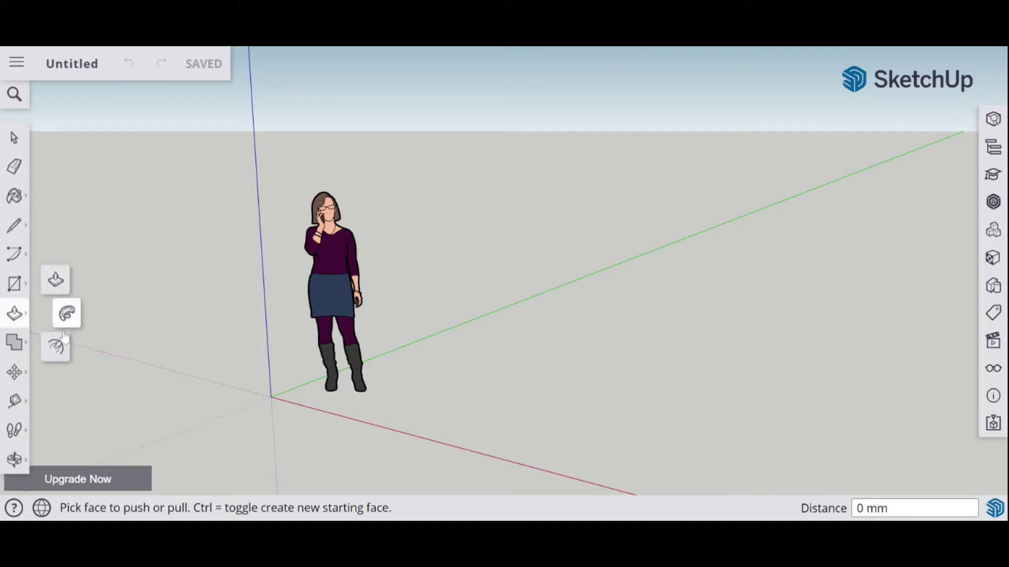
{"action": "left_click", "coordinate": [16, 286]}
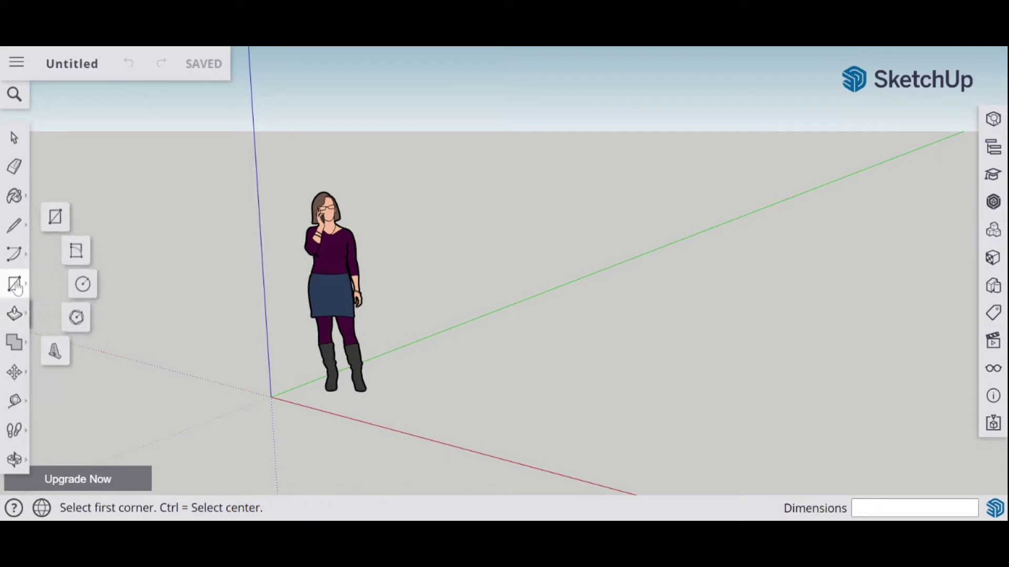
{"action": "left_click", "coordinate": [14, 138]}
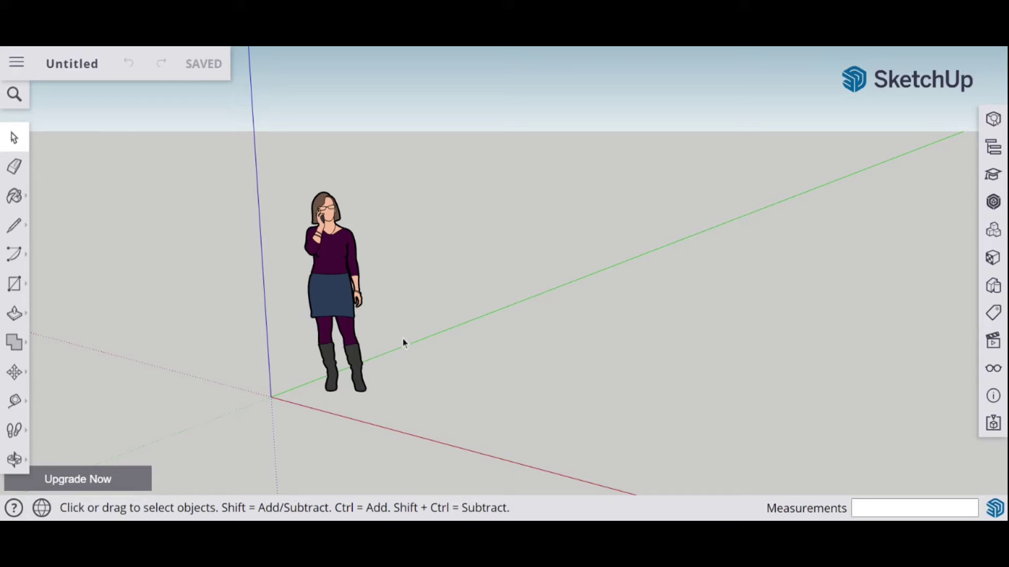
- Zoom in and out around the standing figure to examine it up close and from a distance
{"action": "scroll", "coordinate": [407, 341], "scroll_direction": "up", "scroll_amount": 2}
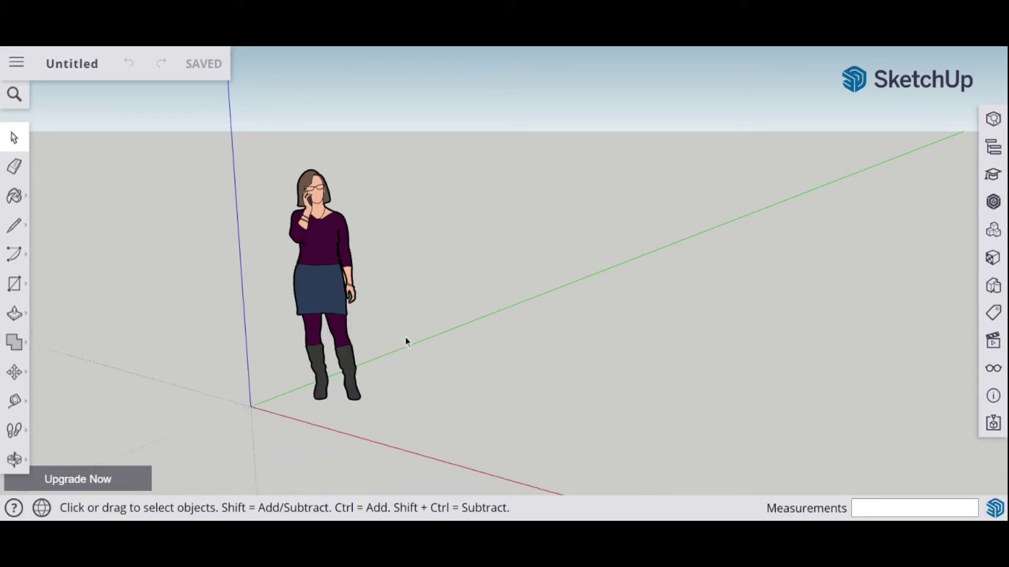
{"action": "scroll", "coordinate": [407, 341], "scroll_direction": "down", "scroll_amount": 2}
{"action": "scroll", "coordinate": [408, 342], "scroll_direction": "up", "scroll_amount": 4}
{"action": "scroll", "coordinate": [406, 342], "scroll_direction": "down", "scroll_amount": 4}
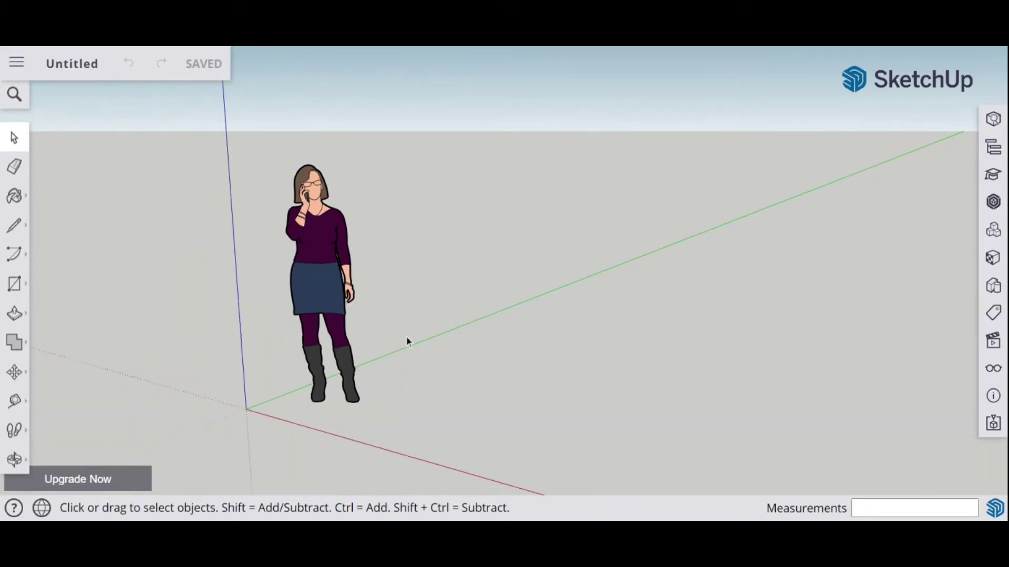
{"action": "scroll", "coordinate": [334, 342], "scroll_direction": "up", "scroll_amount": 2}
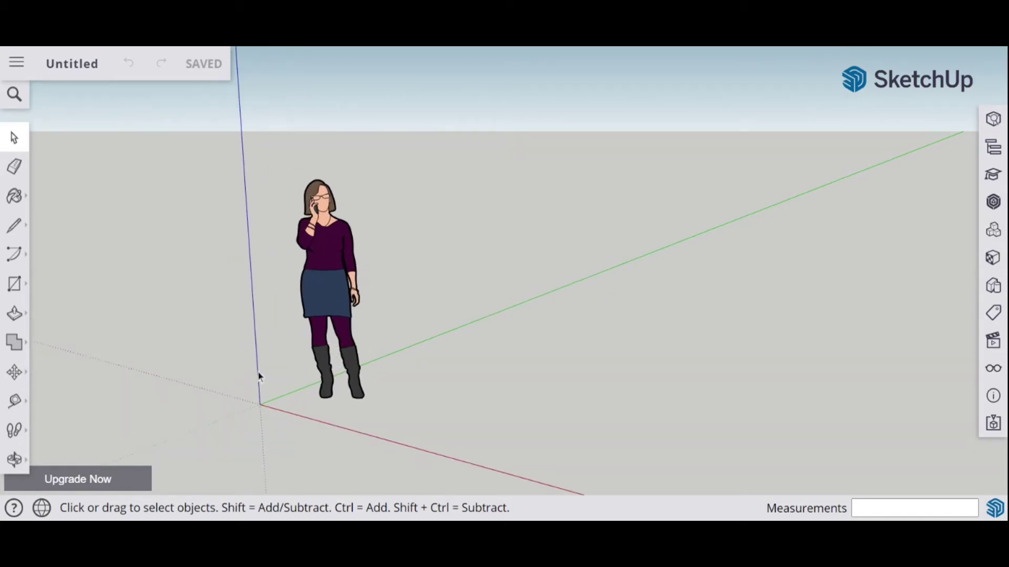
{"action": "scroll", "coordinate": [259, 373], "scroll_direction": "up", "scroll_amount": 2}
{"action": "scroll", "coordinate": [263, 371], "scroll_direction": "down", "scroll_amount": 6}
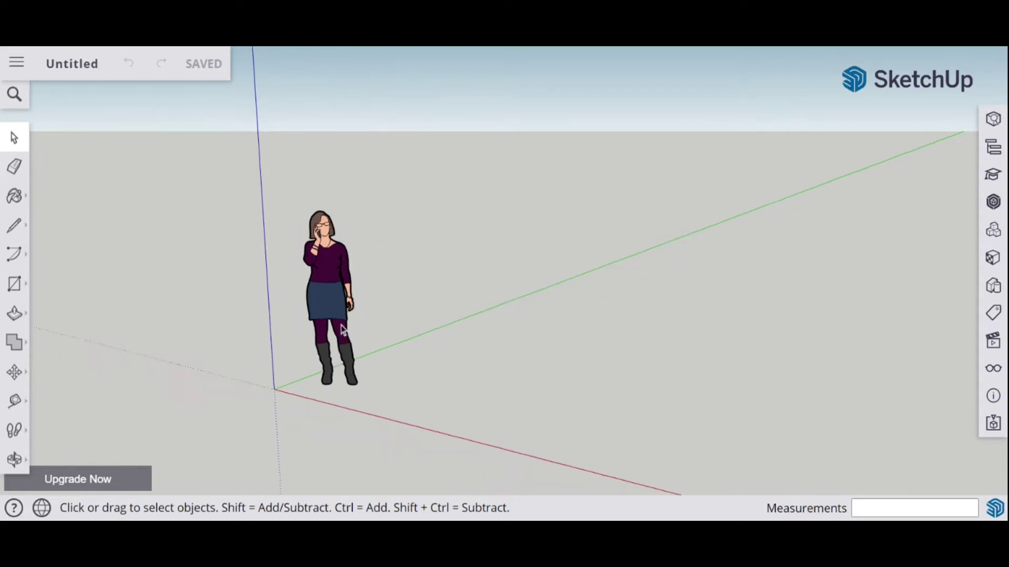
{"action": "scroll", "coordinate": [334, 293], "scroll_direction": "up", "scroll_amount": 3}
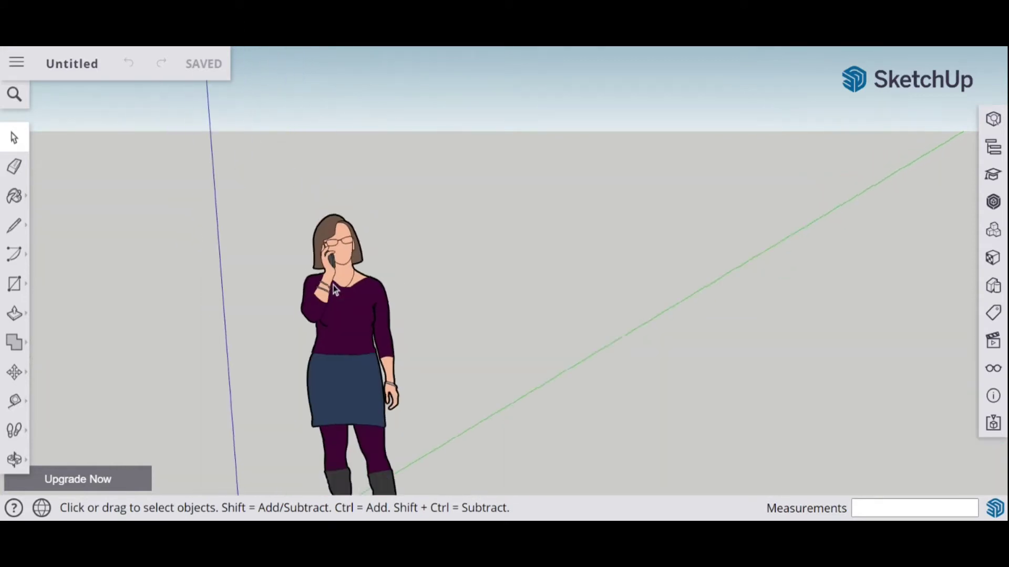
{"action": "scroll", "coordinate": [334, 289], "scroll_direction": "down", "scroll_amount": 2}
{"action": "scroll", "coordinate": [333, 286], "scroll_direction": "up", "scroll_amount": 4}
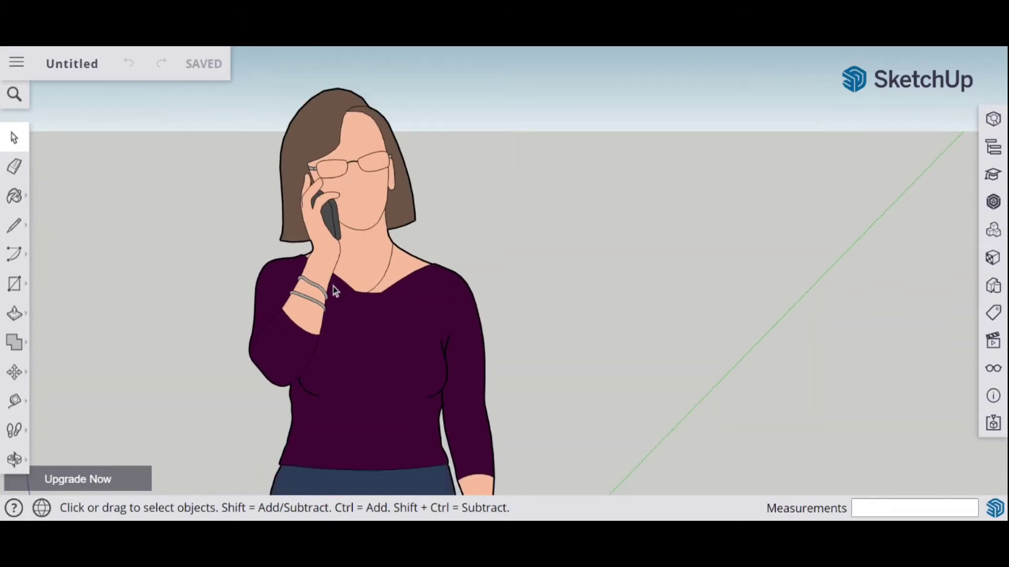
{"action": "scroll", "coordinate": [333, 286], "scroll_direction": "down", "scroll_amount": 2}
{"action": "scroll", "coordinate": [335, 290], "scroll_direction": "down", "scroll_amount": 2}
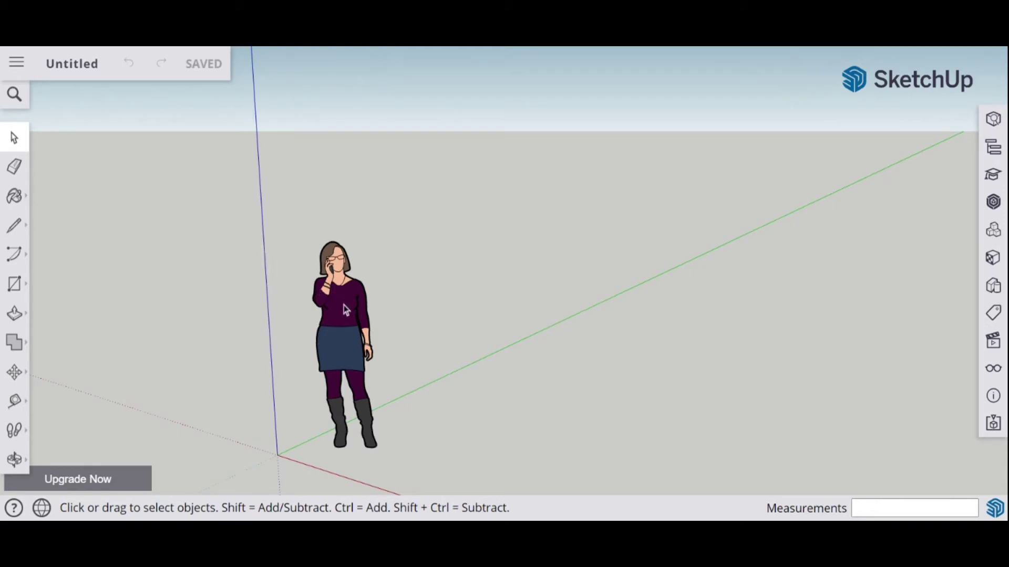
- Orbit to a higher viewpoint of the standing figure and zoom to a window around it
{"action": "key", "text": "o"}
{"action": "left_click_drag", "start_coordinate": [336, 305], "coordinate": [501, 298]}
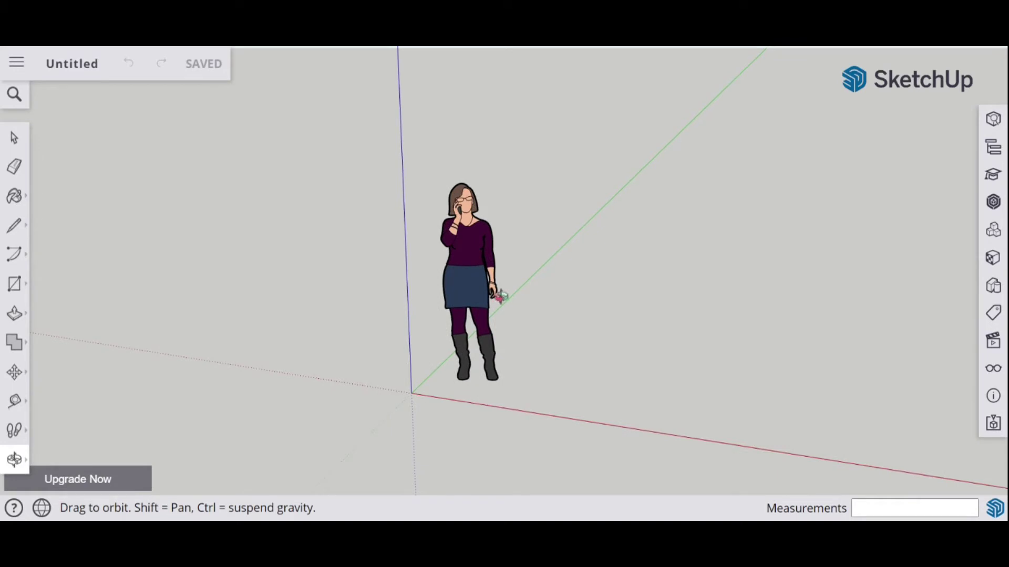
{"action": "key", "text": "space"}
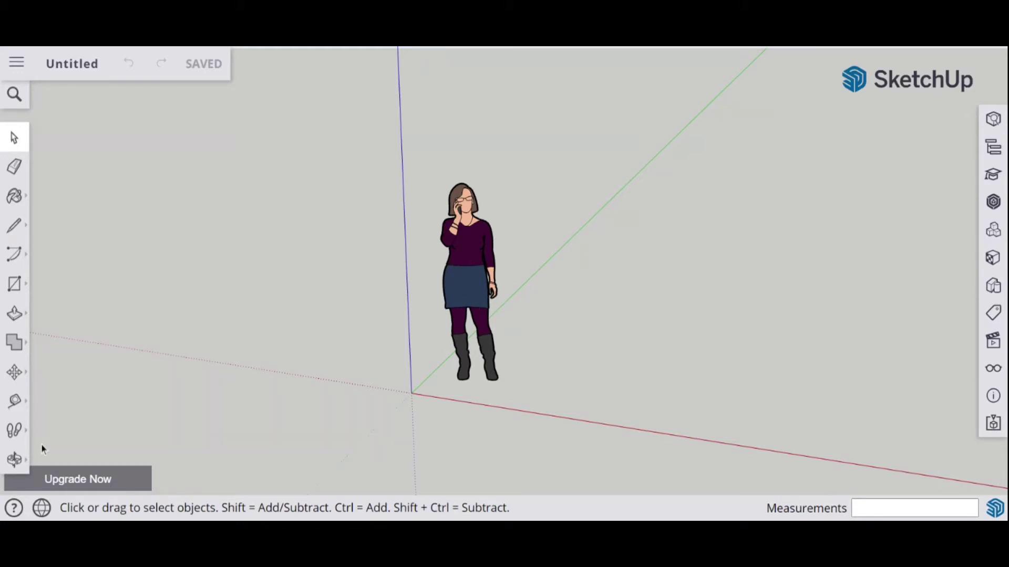
{"action": "left_click", "coordinate": [17, 463]}
{"action": "left_click", "coordinate": [15, 461]}
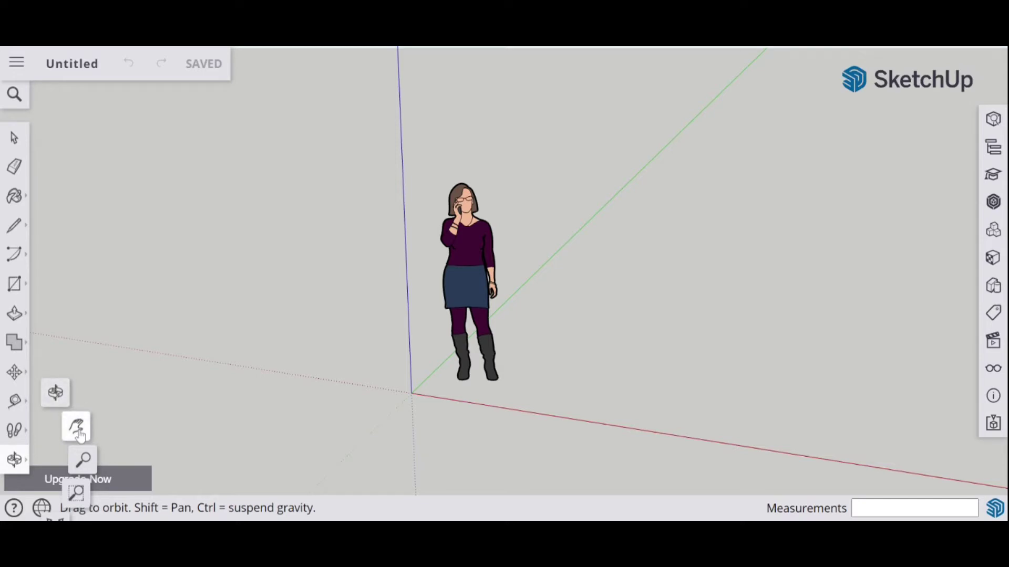
{"action": "left_click", "coordinate": [77, 494]}
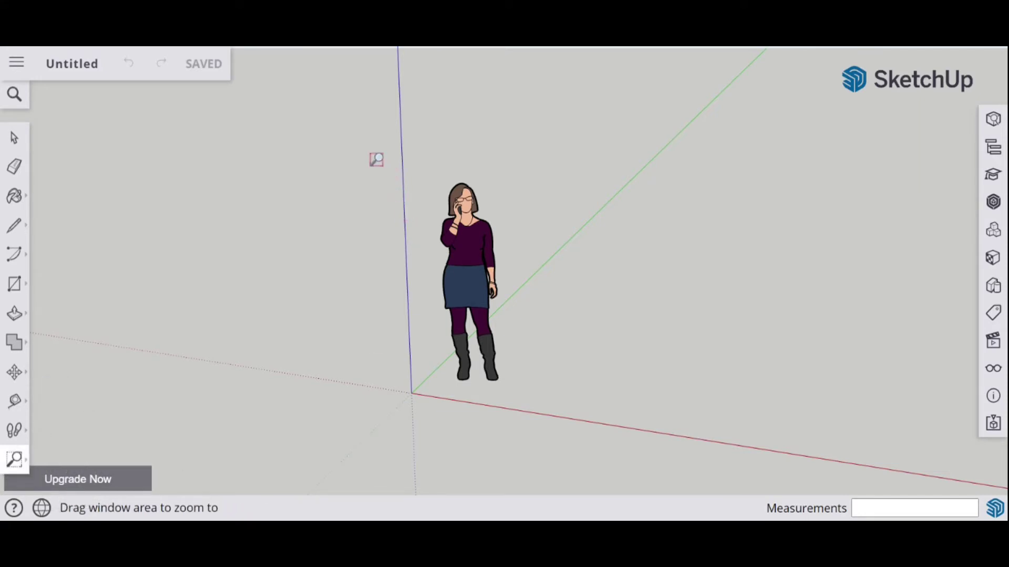
{"action": "left_click_drag", "start_coordinate": [381, 157], "coordinate": [565, 418]}
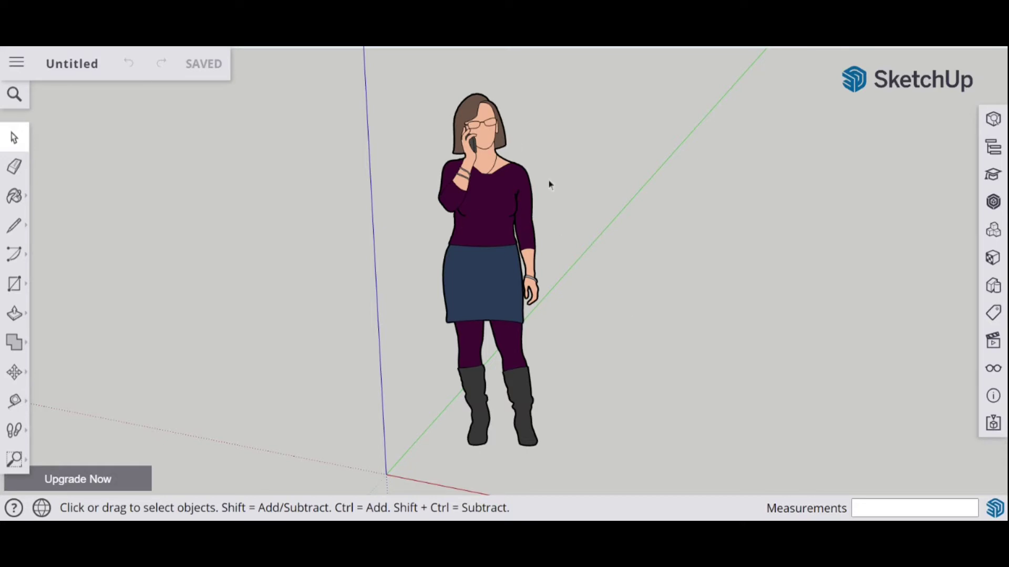
- Delete the standing figure from the model
{"action": "left_click", "coordinate": [496, 216]}
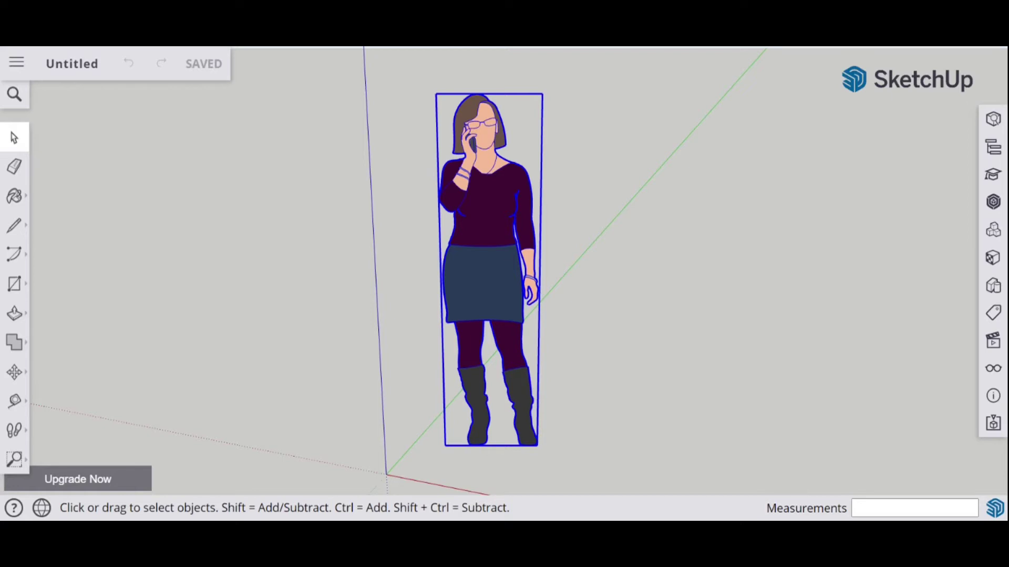
{"action": "key", "text": "Delete"}
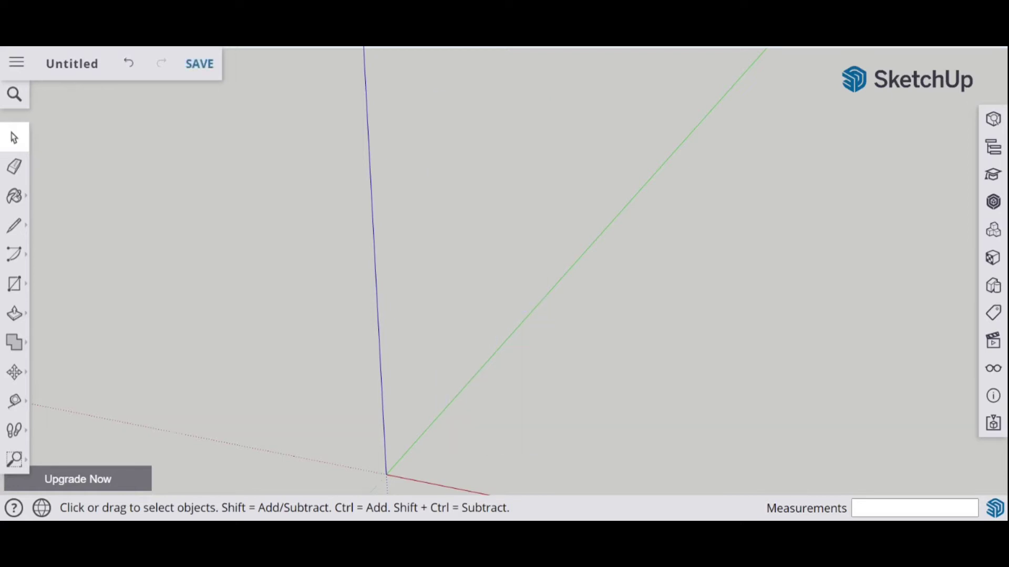
- Draw a ground-plane rectangle of about 1247 by 358 mm from the origin, with its long side along the red axis
{"action": "scroll", "coordinate": [486, 233], "scroll_direction": "down", "scroll_amount": 2}
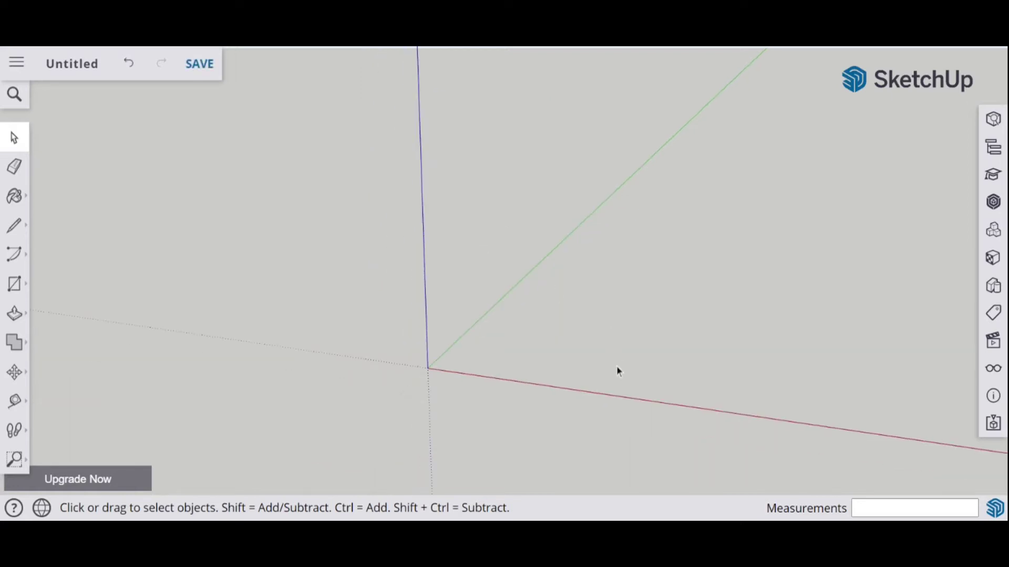
{"action": "key", "text": "o"}
{"action": "left_click_drag", "start_coordinate": [617, 372], "coordinate": [633, 174]}
{"action": "key", "text": "space"}
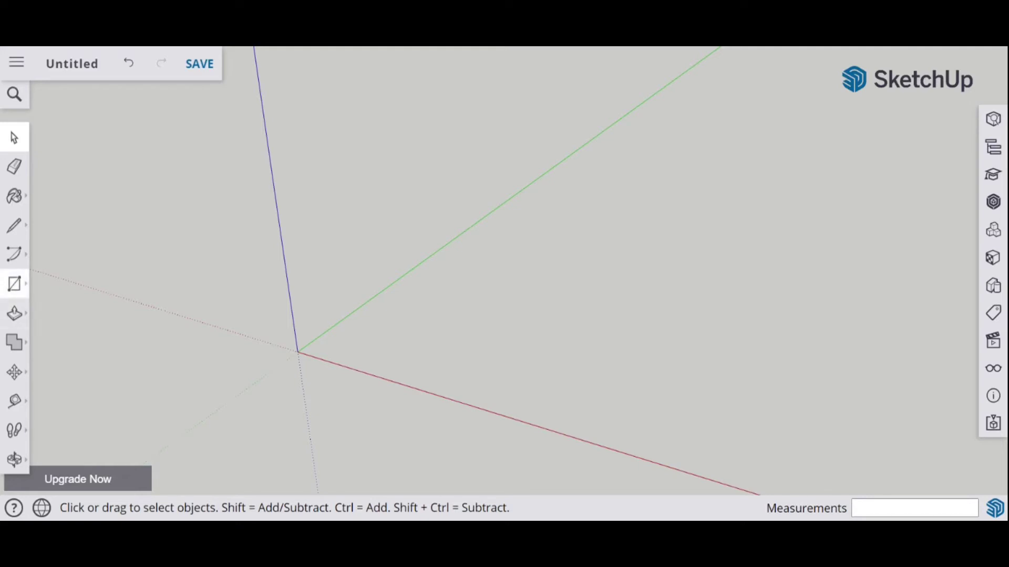
{"action": "left_click", "coordinate": [15, 288]}
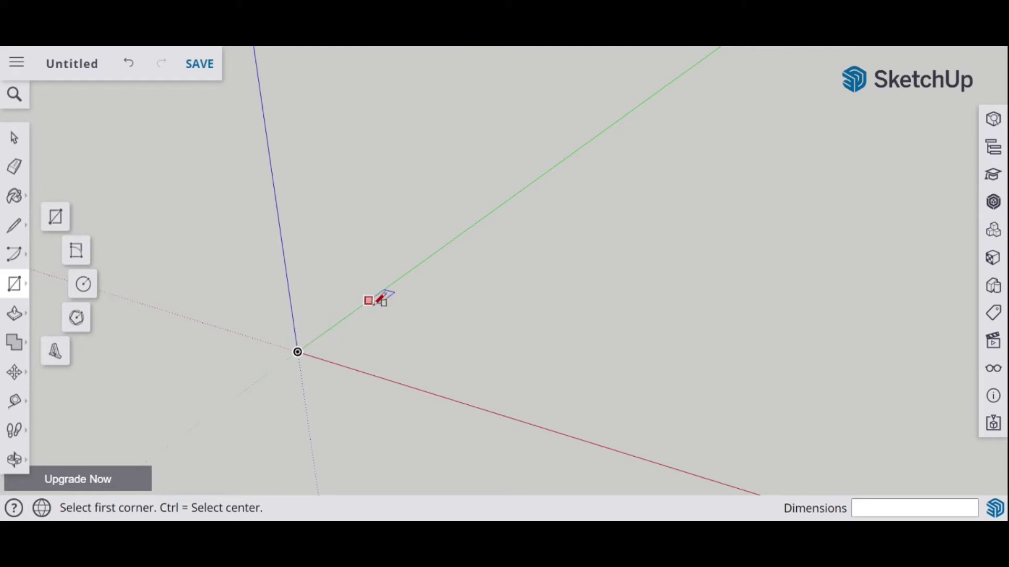
{"action": "left_click", "coordinate": [298, 351]}
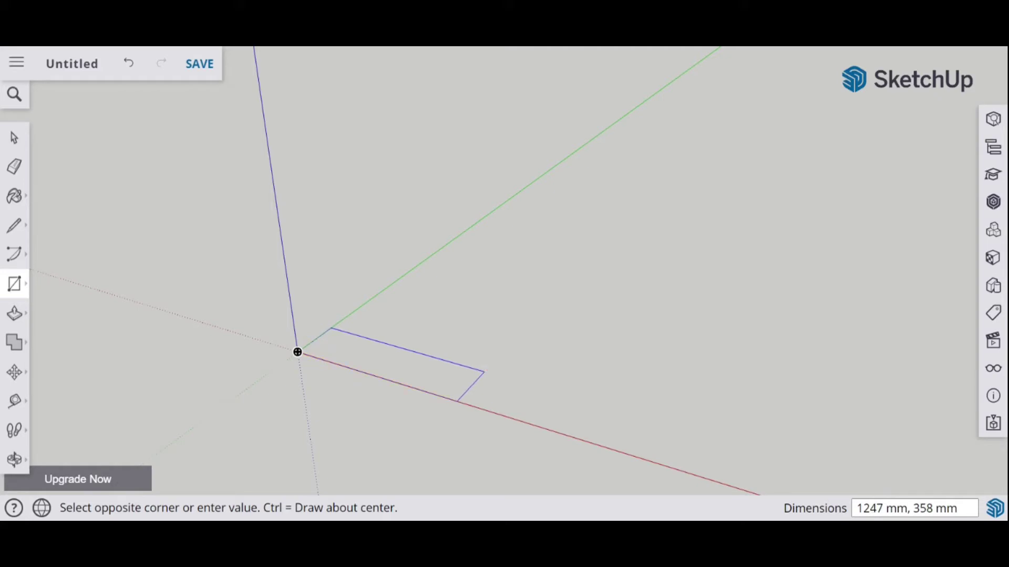
{"action": "left_click", "coordinate": [297, 352]}
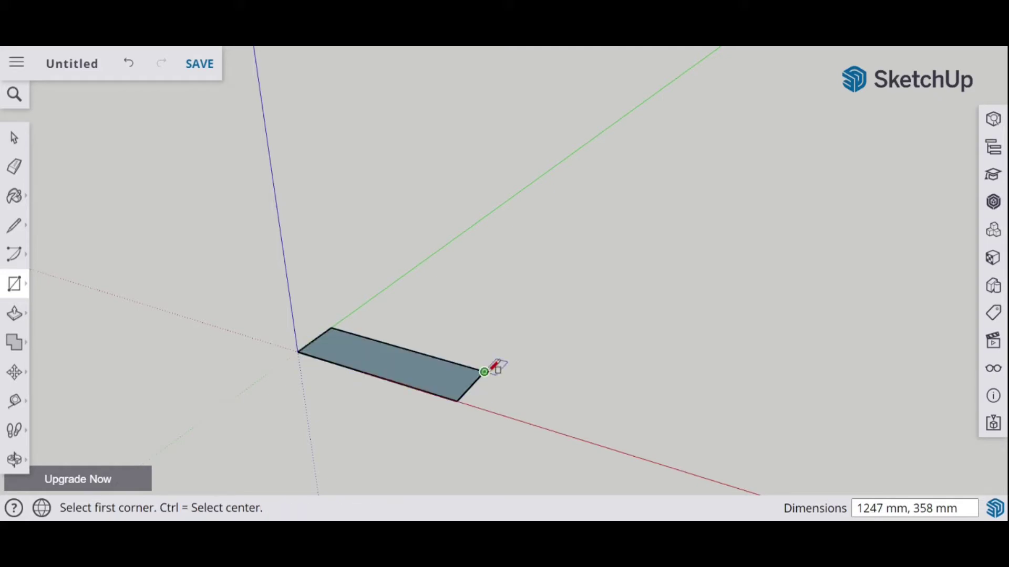
- Push/Pull the ground-plane rectangle upward by about 725 mm to form the main block
{"action": "key", "text": "o"}
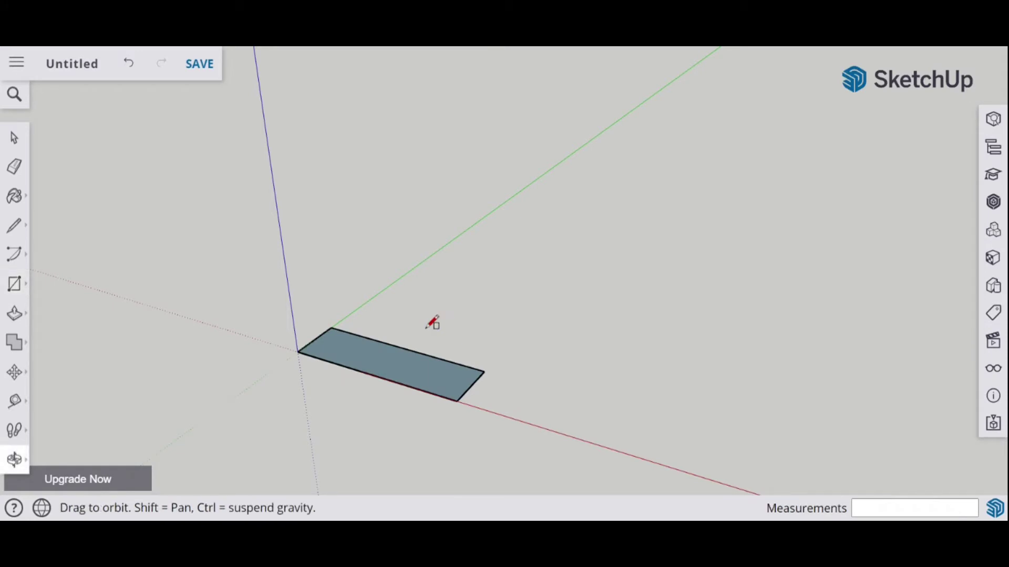
{"action": "left_click_drag", "start_coordinate": [421, 326], "coordinate": [500, 279]}
{"action": "key", "text": "r"}
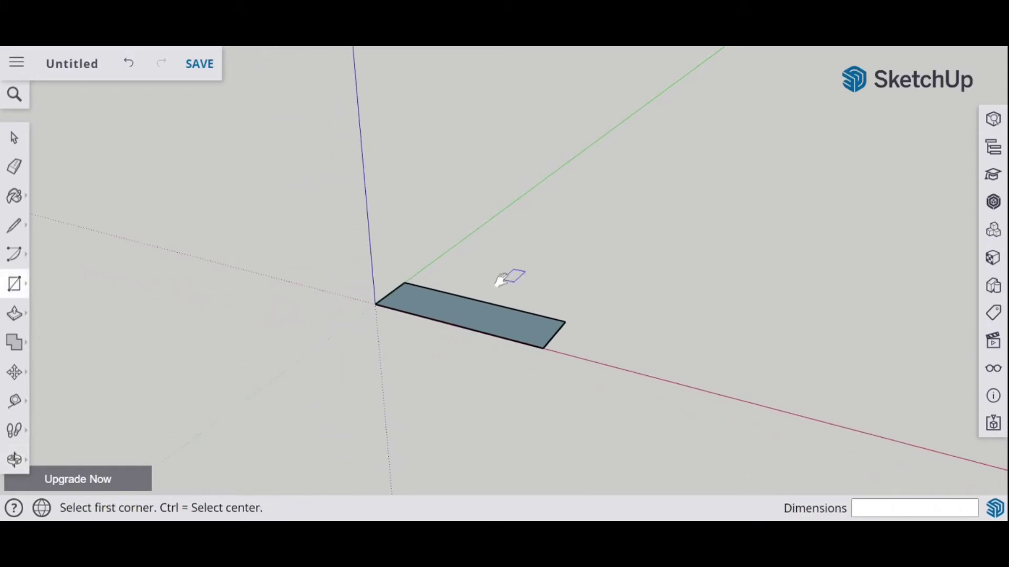
{"action": "scroll", "coordinate": [511, 277], "scroll_direction": "up", "scroll_amount": 3}
{"action": "scroll", "coordinate": [514, 278], "scroll_direction": "up", "scroll_amount": 1}
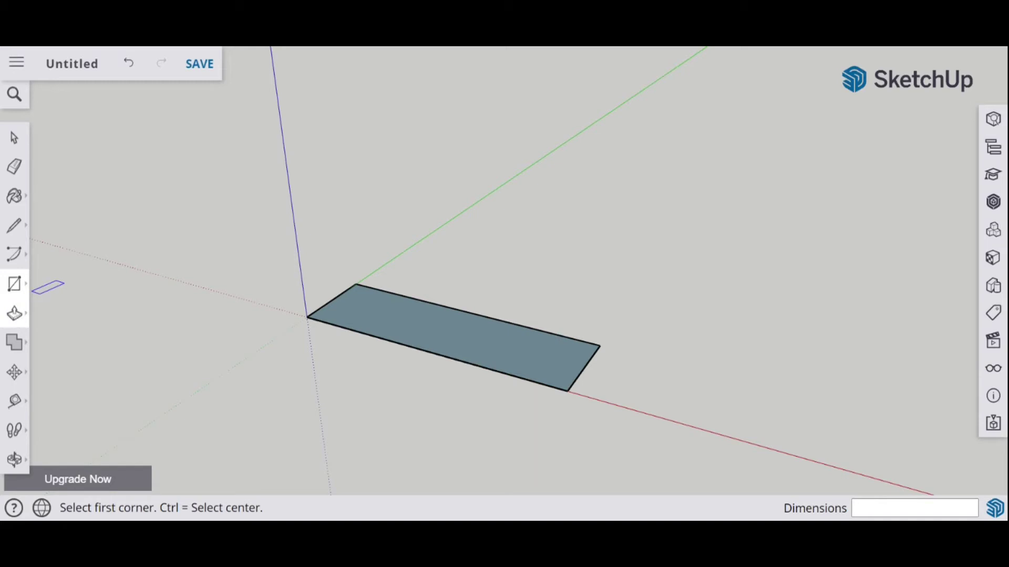
{"action": "left_click", "coordinate": [14, 313]}
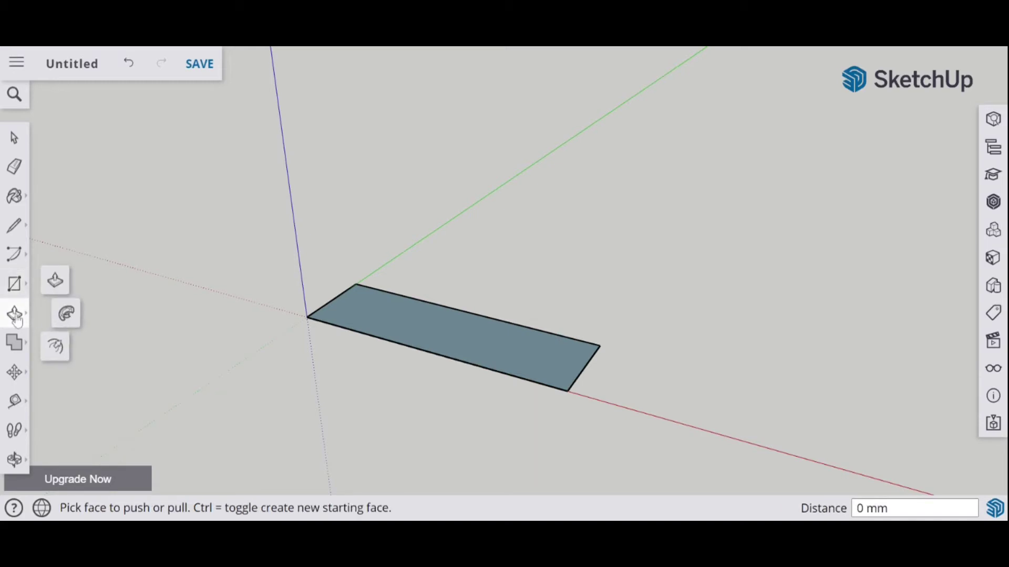
{"action": "left_click", "coordinate": [56, 282]}
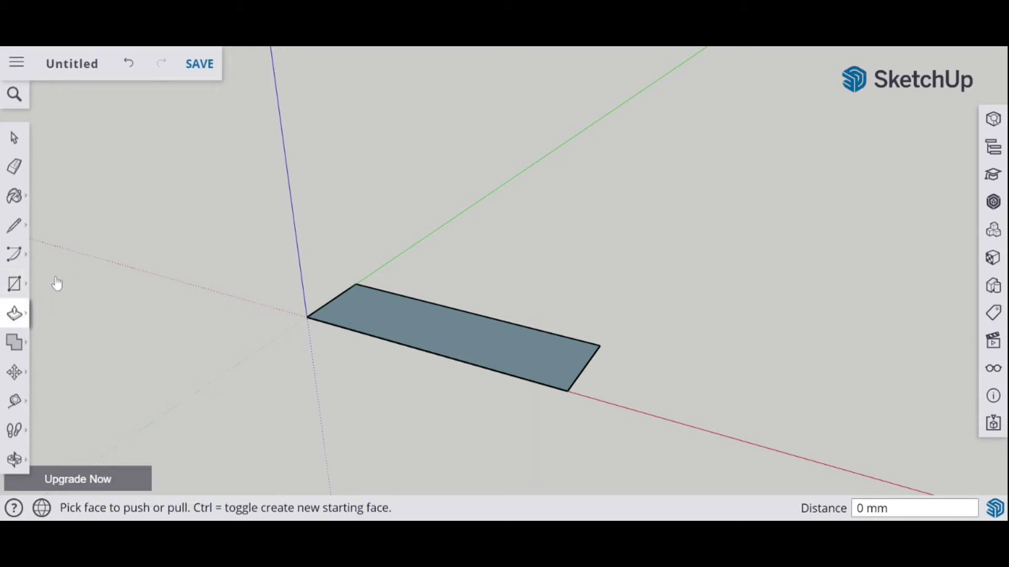
{"action": "left_click", "coordinate": [446, 339]}
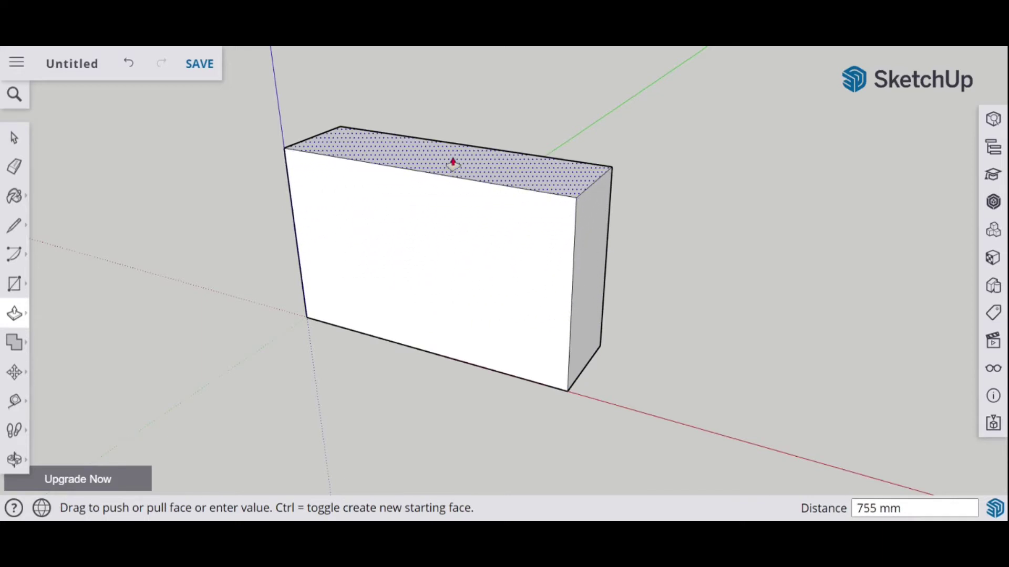
{"action": "left_click", "coordinate": [453, 173]}
- Draw a circle of about 264 mm radius near the middle of the block's large front face
{"action": "key", "text": "o"}
{"action": "left_click_drag", "start_coordinate": [653, 383], "coordinate": [644, 412]}
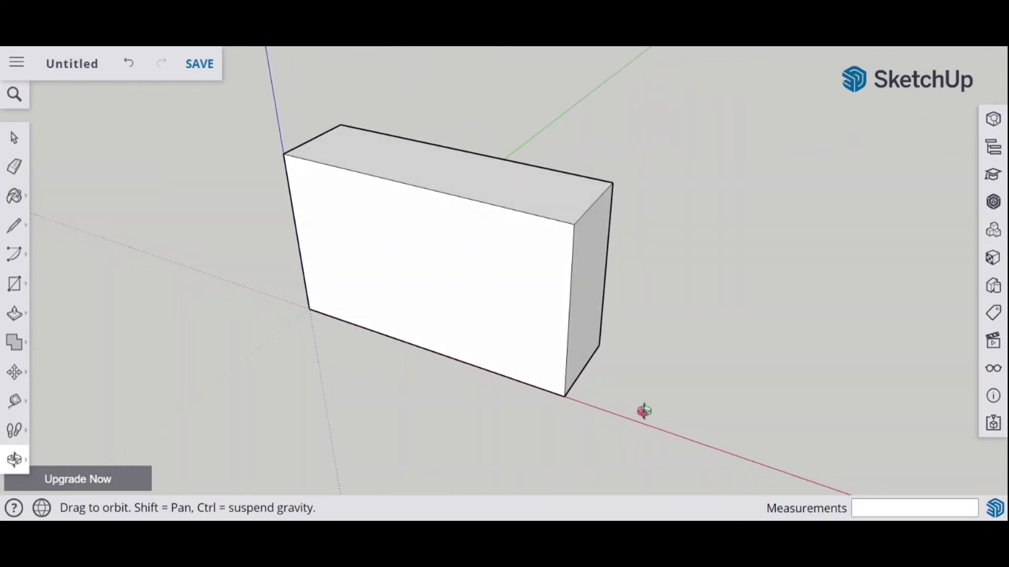
{"action": "key", "text": "p"}
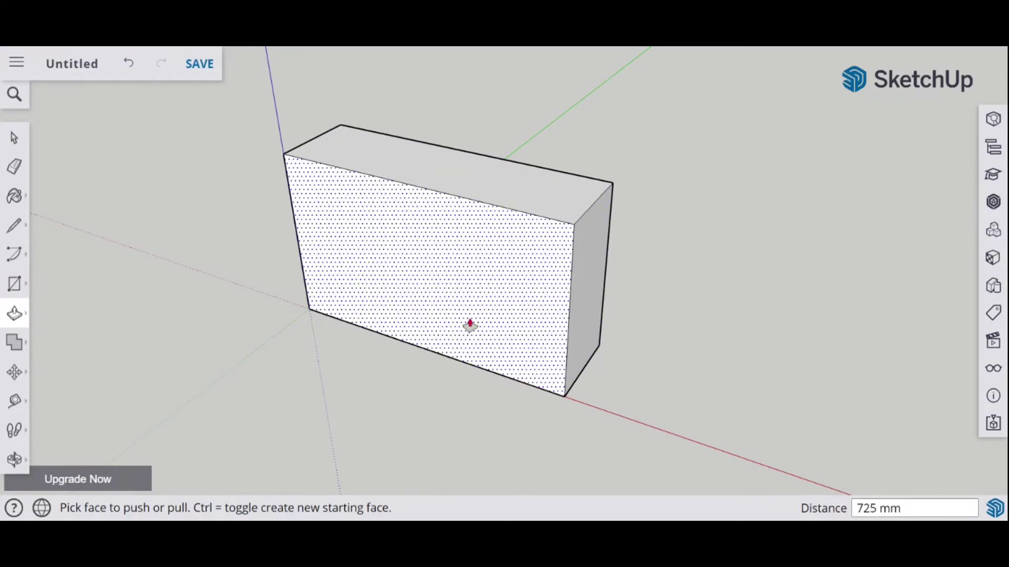
{"action": "left_click", "coordinate": [16, 292]}
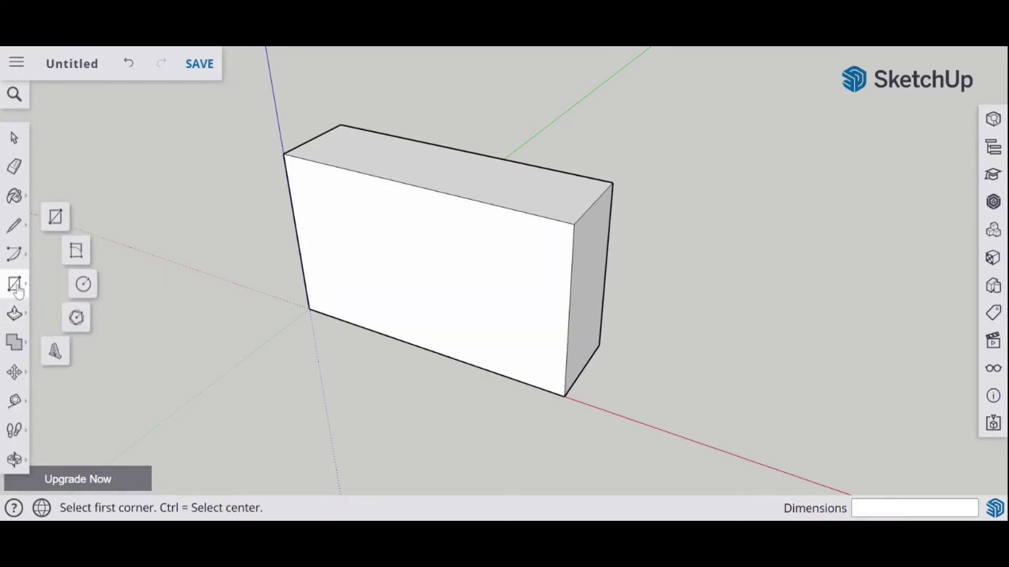
{"action": "left_click", "coordinate": [84, 288]}
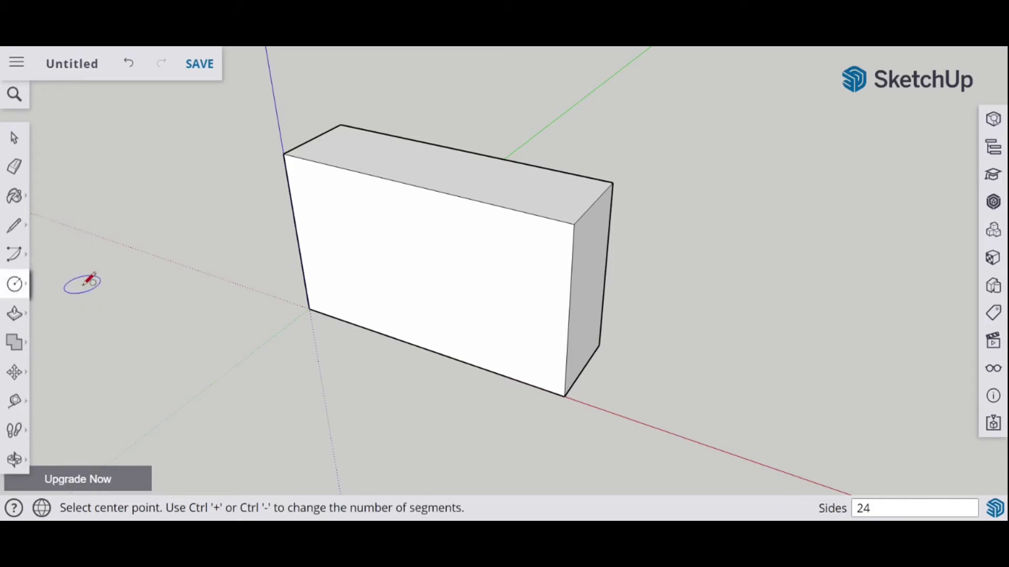
{"action": "left_click", "coordinate": [415, 268]}
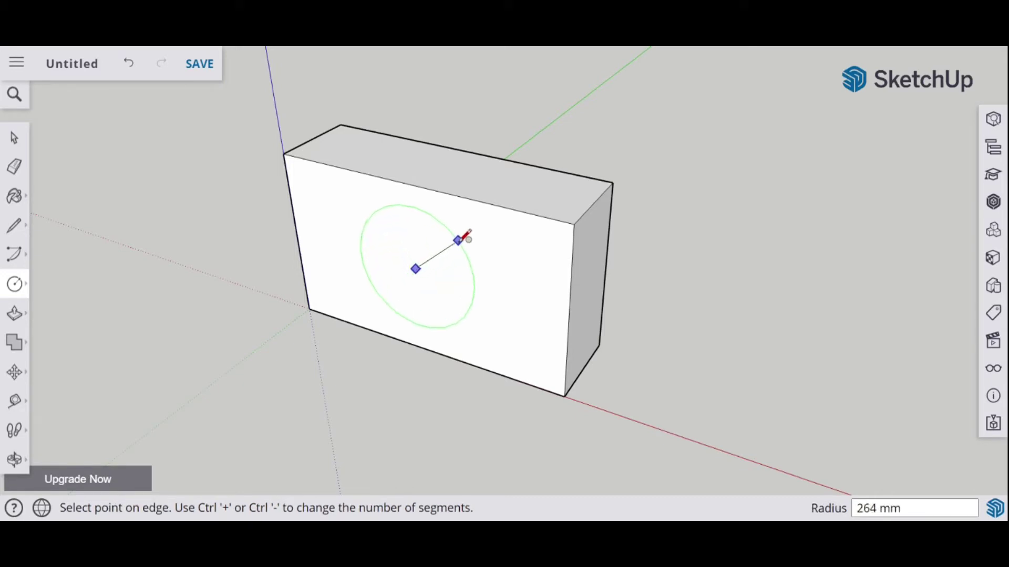
{"action": "left_click", "coordinate": [464, 236]}
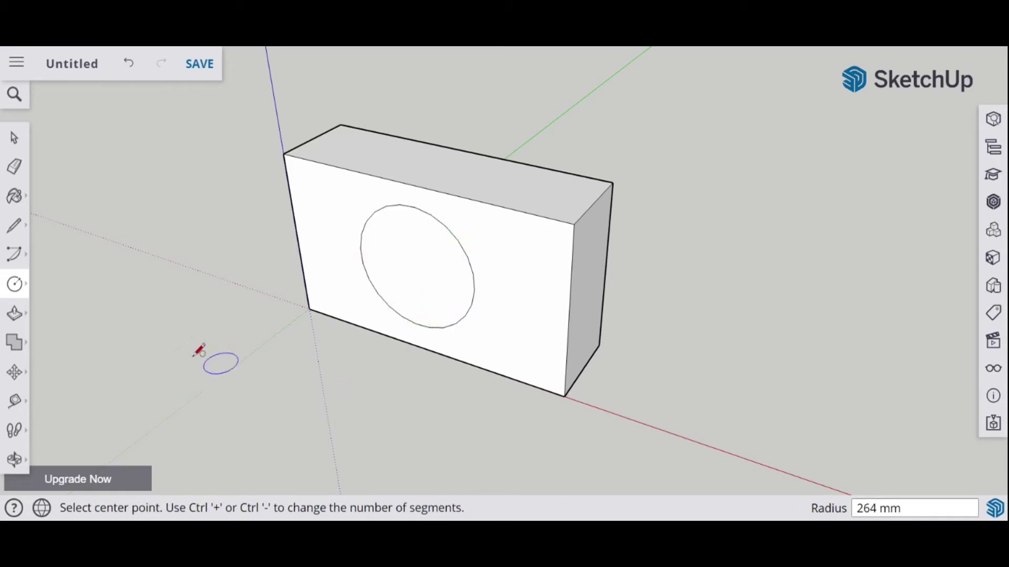
- Push/Pull the circle outward from the front face by about 248 mm to form a cylinder
{"action": "left_click", "coordinate": [15, 316]}
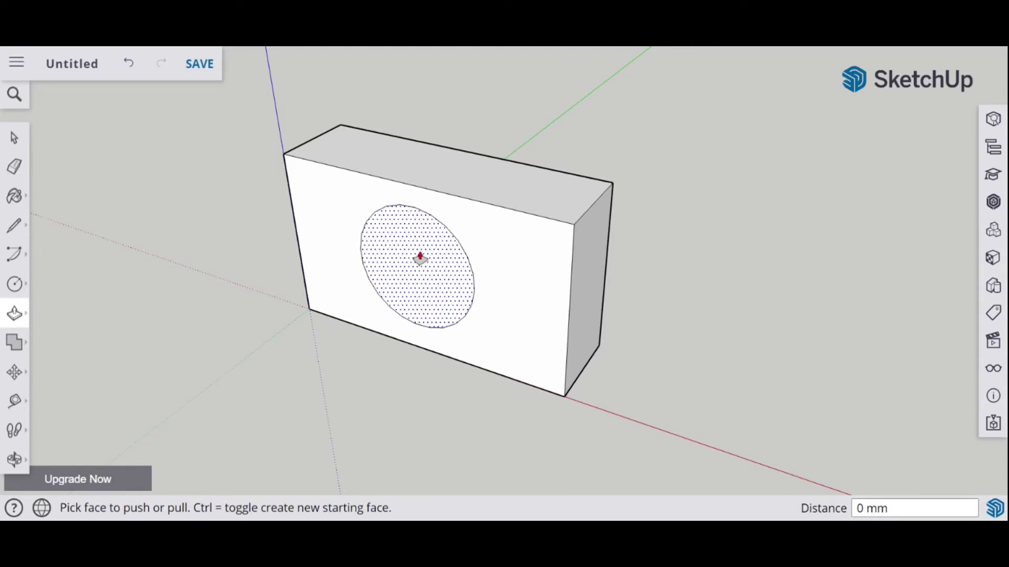
{"action": "left_click_drag", "start_coordinate": [417, 268], "coordinate": [384, 304]}
{"action": "middle_click_drag", "start_coordinate": [575, 300], "coordinate": [568, 338]}
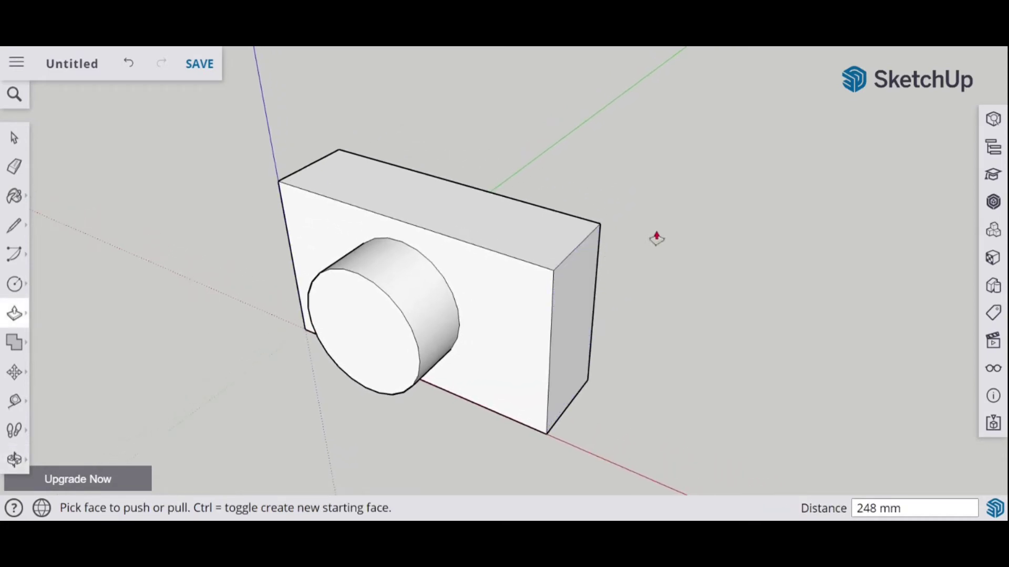
{"action": "middle_click_drag", "start_coordinate": [657, 239], "coordinate": [633, 222]}
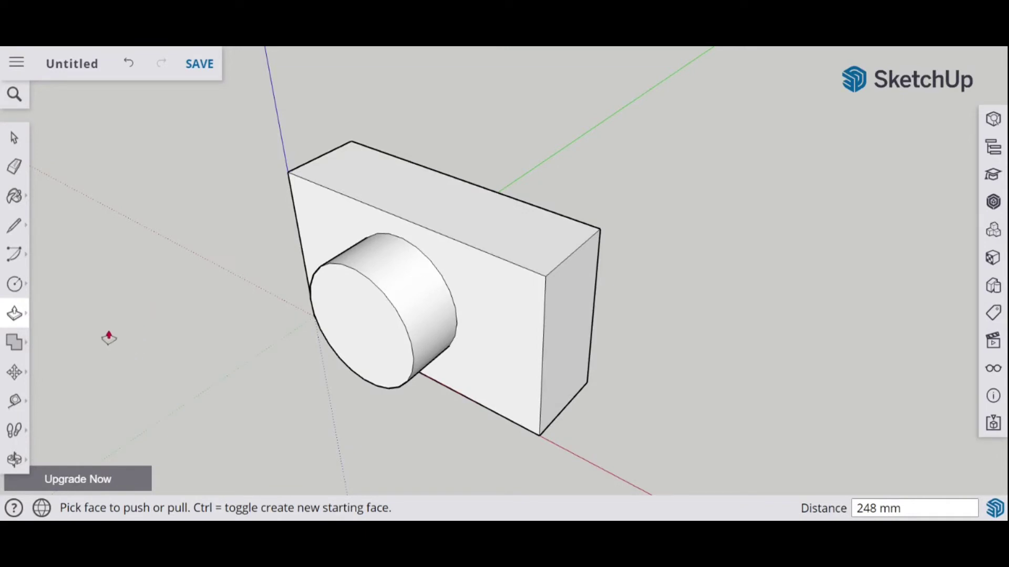
- Draw a rectangle of about 409 by 273 mm on the block's top face and pull it up about 210 mm
{"action": "left_click", "coordinate": [14, 284]}
{"action": "left_click", "coordinate": [55, 214]}
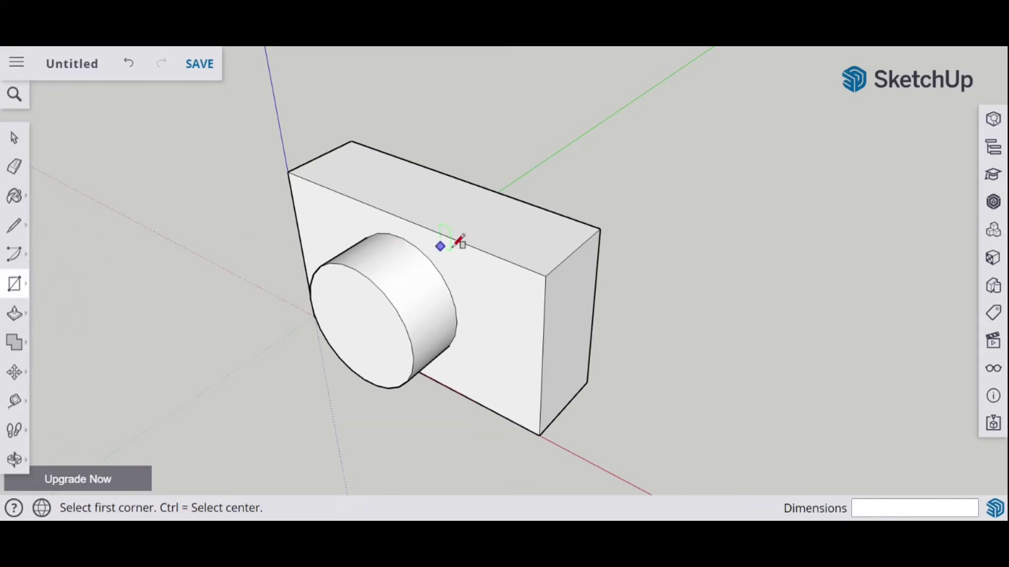
{"action": "middle_click_drag", "start_coordinate": [488, 202], "coordinate": [490, 271]}
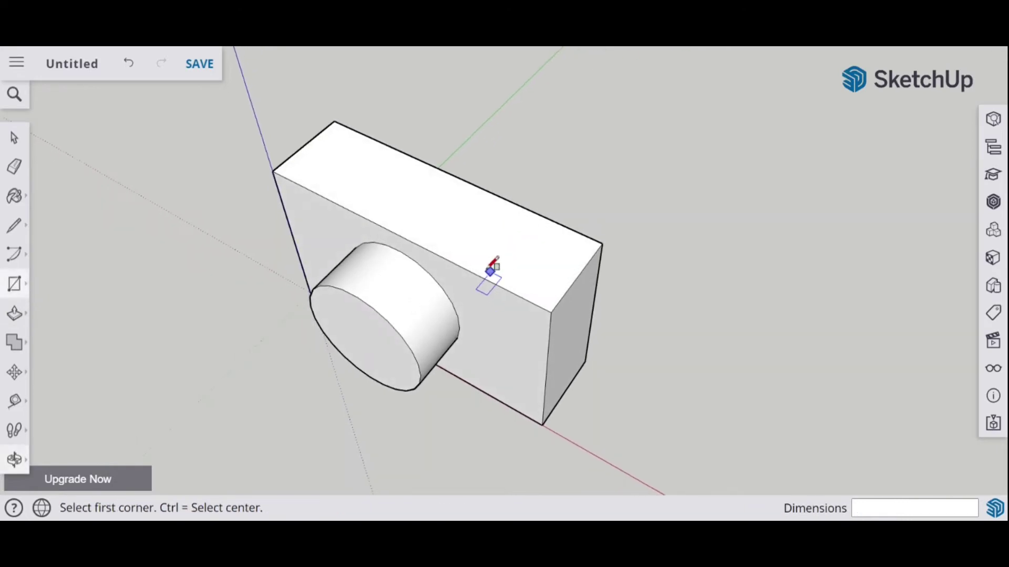
{"action": "left_click", "coordinate": [364, 206]}
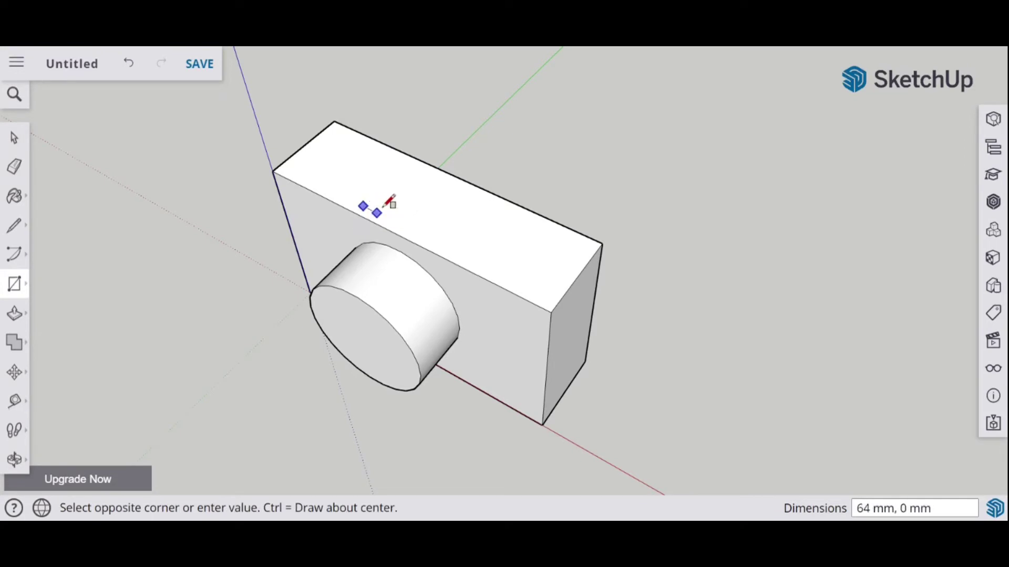
{"action": "left_click", "coordinate": [504, 200]}
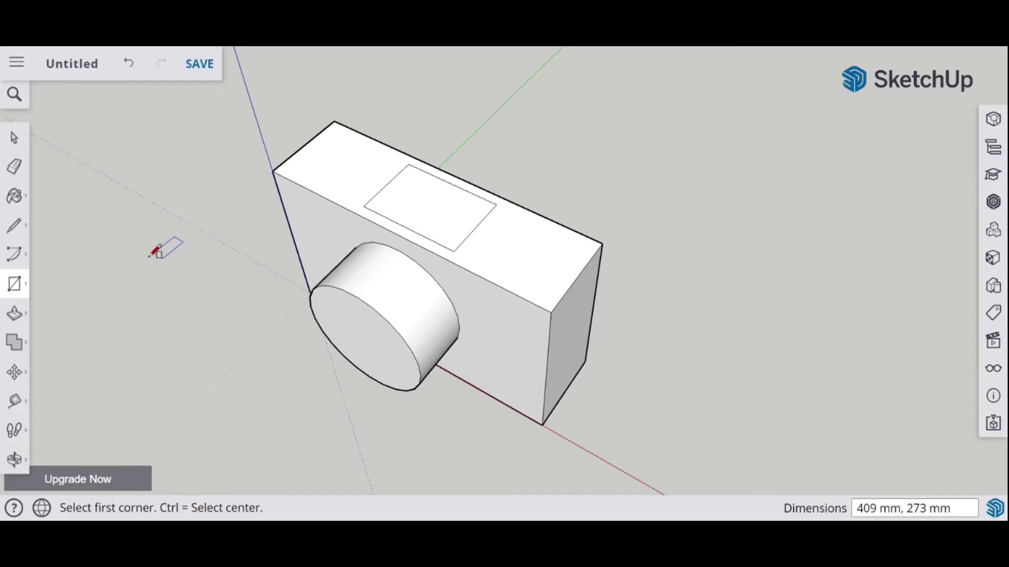
{"action": "left_click", "coordinate": [16, 318]}
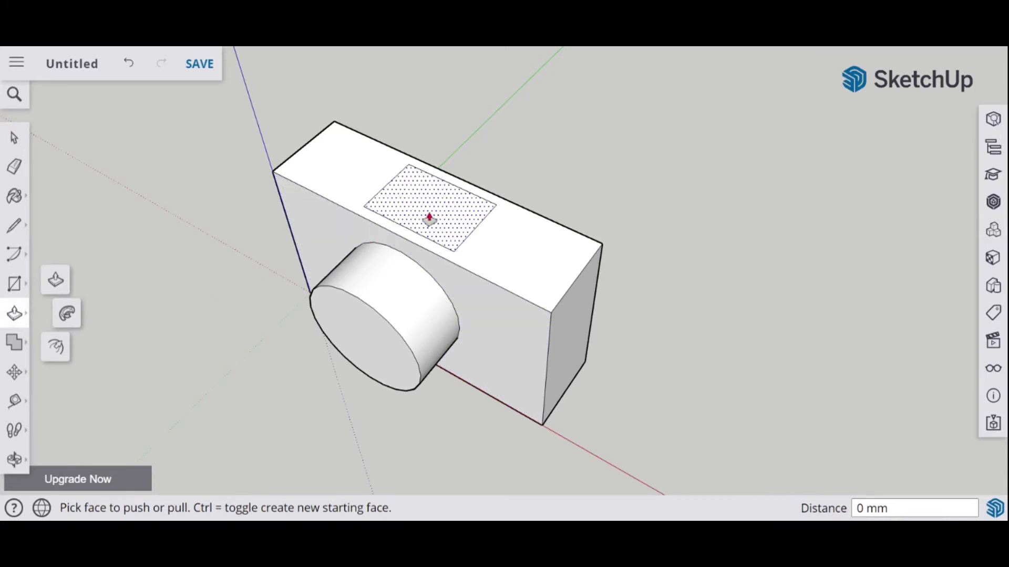
{"action": "left_click_drag", "start_coordinate": [429, 218], "coordinate": [431, 174]}
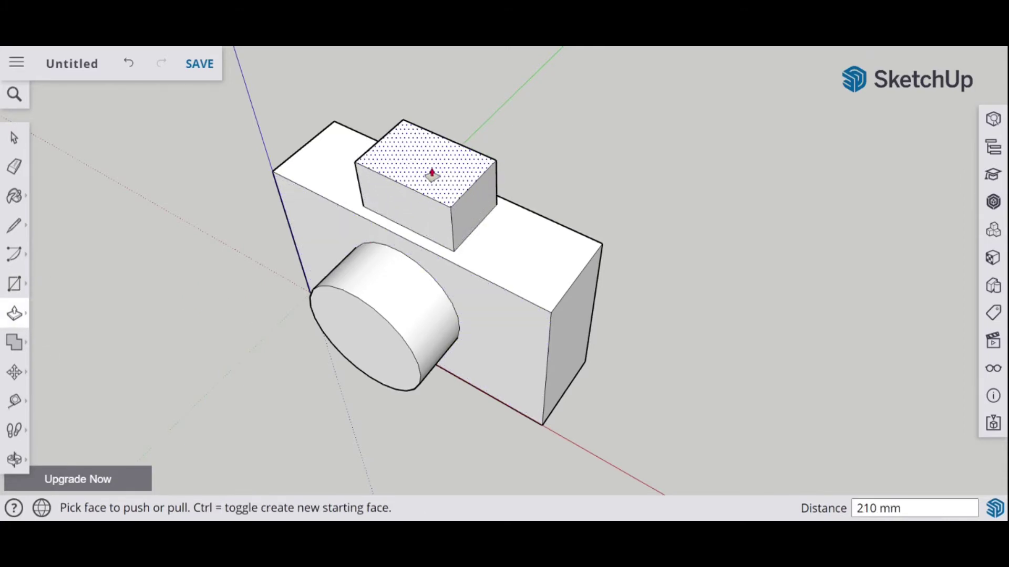
- Move the small top block's upper rear edge 210 mm down the blue axis onto the body, forming a wedge
{"action": "mouse_move", "coordinate": [552, 376]}
{"action": "middle_mouse_down"}
{"action": "mouse_move", "coordinate": [531, 254]}
{"action": "mouse_move", "coordinate": [532, 158]}
{"action": "mouse_move", "coordinate": [626, 187]}
{"action": "mouse_move", "coordinate": [362, 255]}
{"action": "mouse_move", "coordinate": [639, 252]}
{"action": "mouse_move", "coordinate": [653, 261]}
{"action": "mouse_move", "coordinate": [325, 296]}
{"action": "mouse_move", "coordinate": [732, 252]}
{"action": "mouse_move", "coordinate": [712, 187]}
{"action": "mouse_move", "coordinate": [667, 221]}
{"action": "mouse_move", "coordinate": [138, 286]}
{"action": "mouse_move", "coordinate": [537, 181]}
{"action": "middle_mouse_up"}
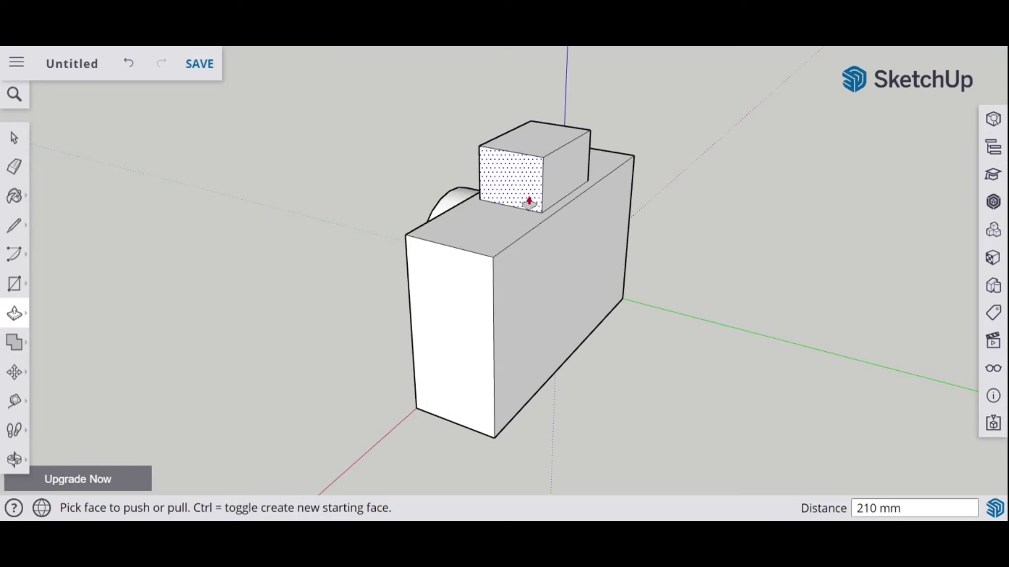
{"action": "middle_click_drag", "start_coordinate": [486, 164], "coordinate": [578, 201]}
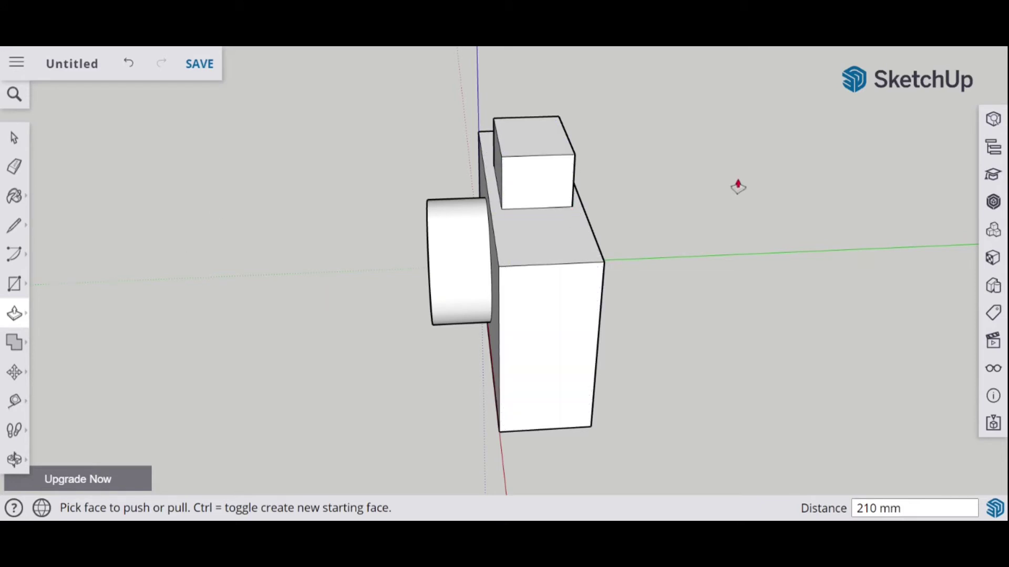
{"action": "middle_click_drag", "start_coordinate": [739, 185], "coordinate": [623, 214]}
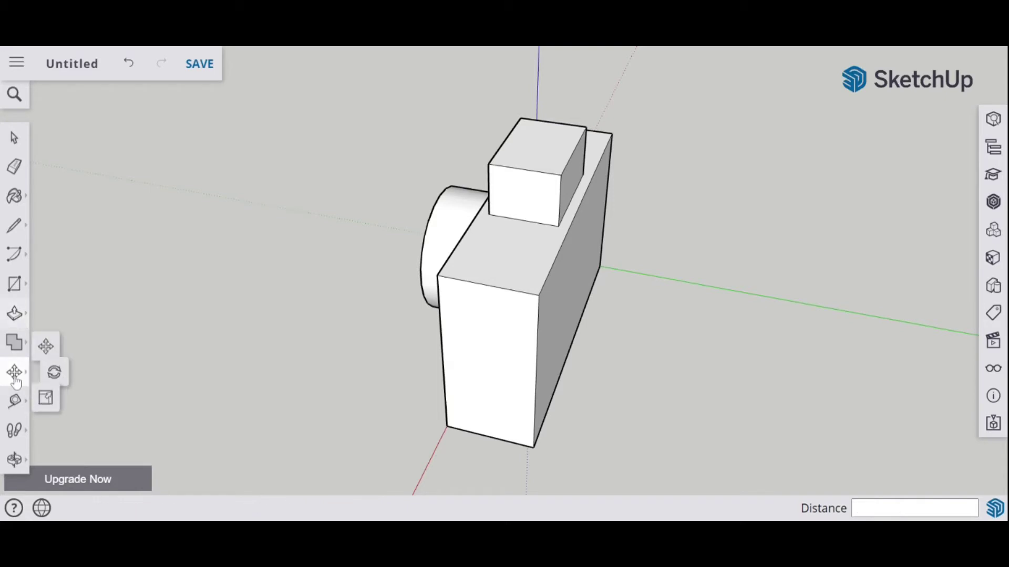
{"action": "left_click", "coordinate": [42, 341]}
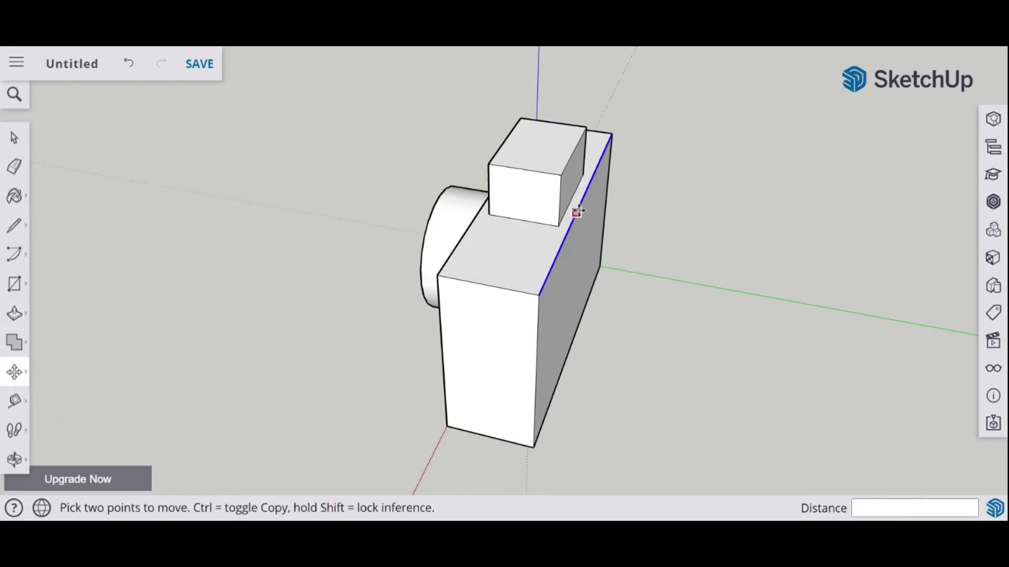
{"action": "scroll", "coordinate": [581, 164], "scroll_direction": "up", "scroll_amount": 3}
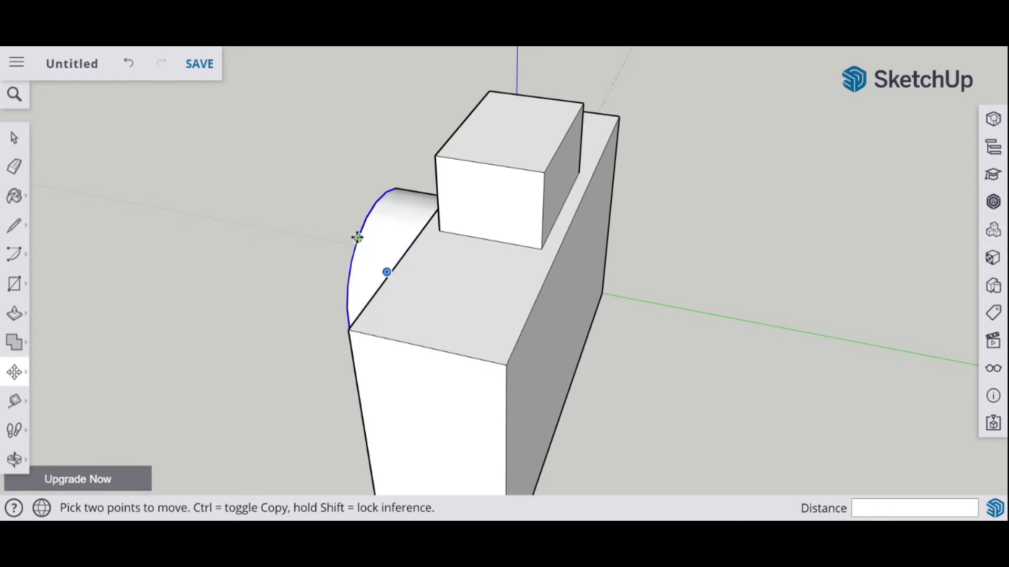
{"action": "left_click", "coordinate": [565, 136]}
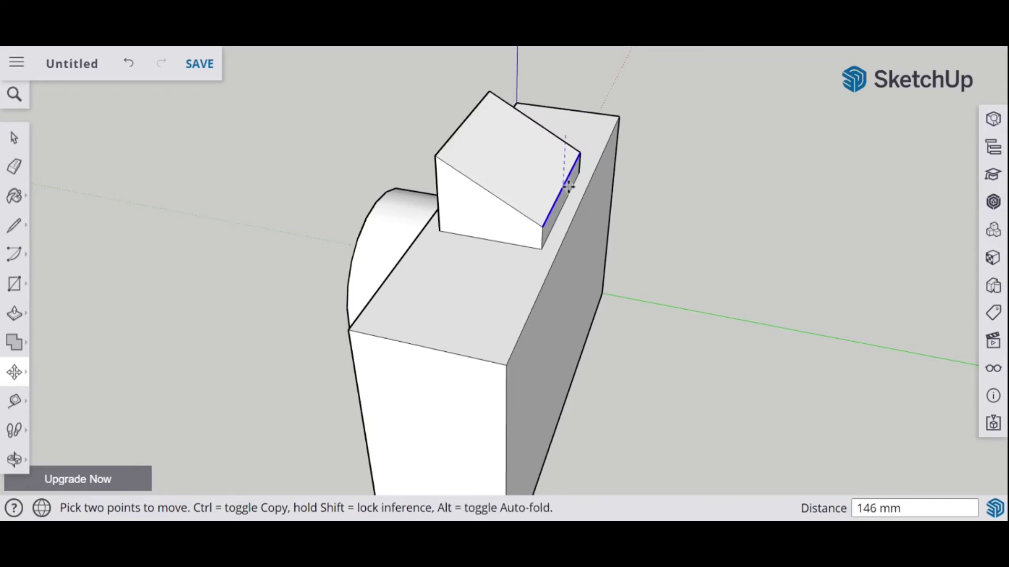
{"action": "left_click", "coordinate": [563, 208]}
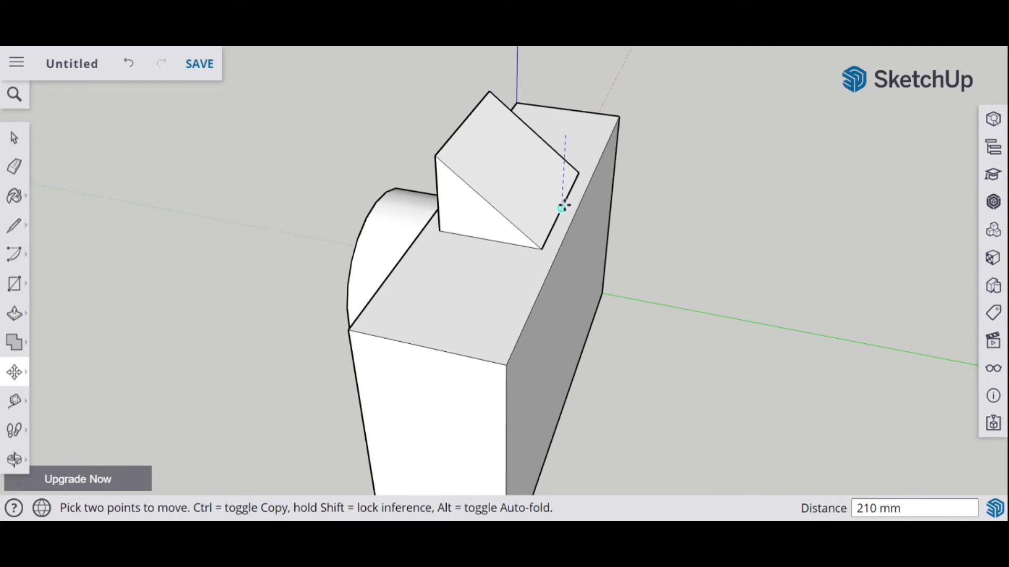
{"action": "left_click", "coordinate": [563, 204]}
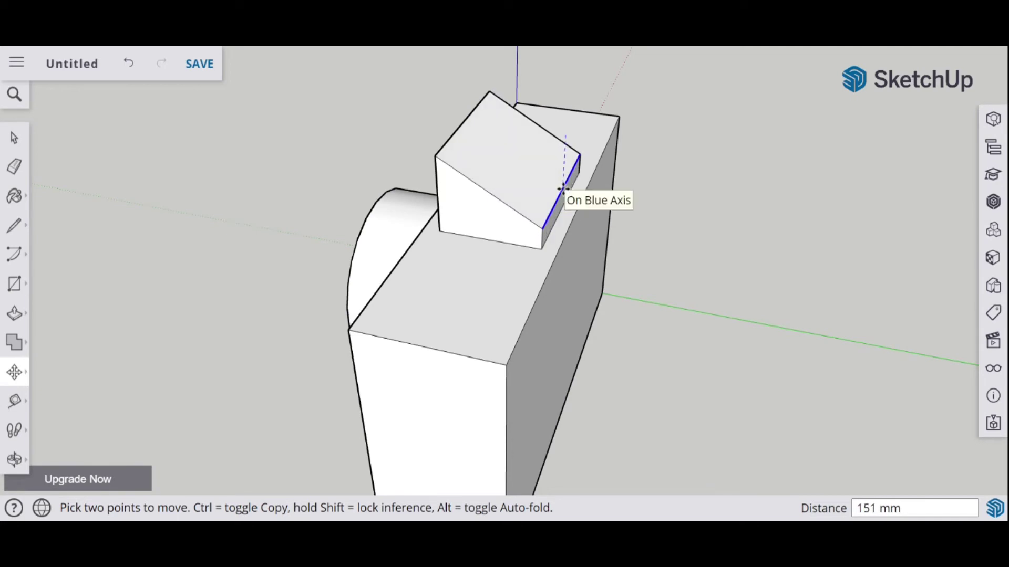
{"action": "key", "text": "Escape"}
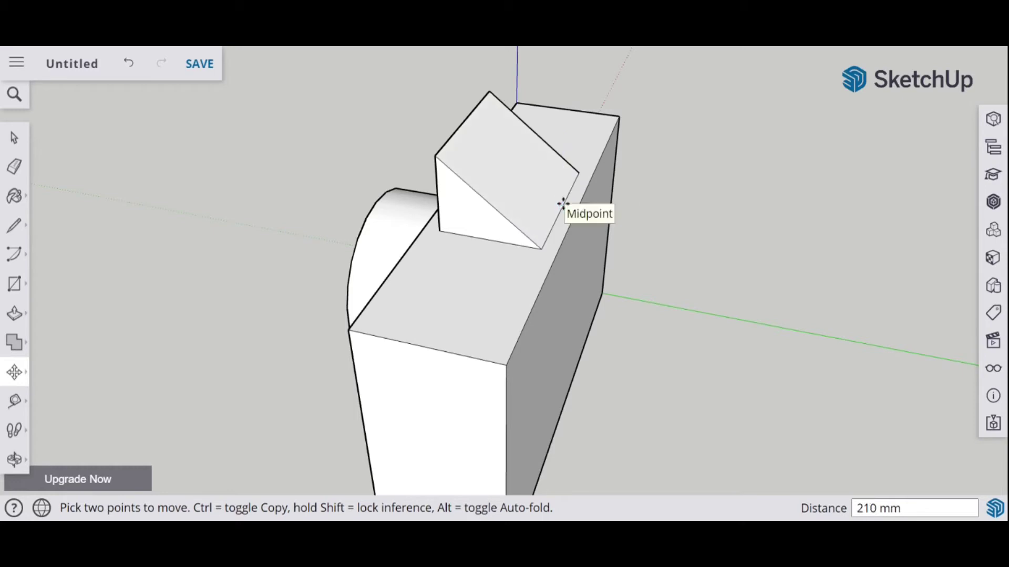
- Orbit around the model to examine the wedge and the cylinder from the front
{"action": "middle_click_drag", "start_coordinate": [625, 358], "coordinate": [830, 285]}
{"action": "middle_click_drag", "start_coordinate": [657, 271], "coordinate": [576, 335]}
{"action": "scroll", "coordinate": [577, 336], "scroll_direction": "down", "scroll_amount": 2}
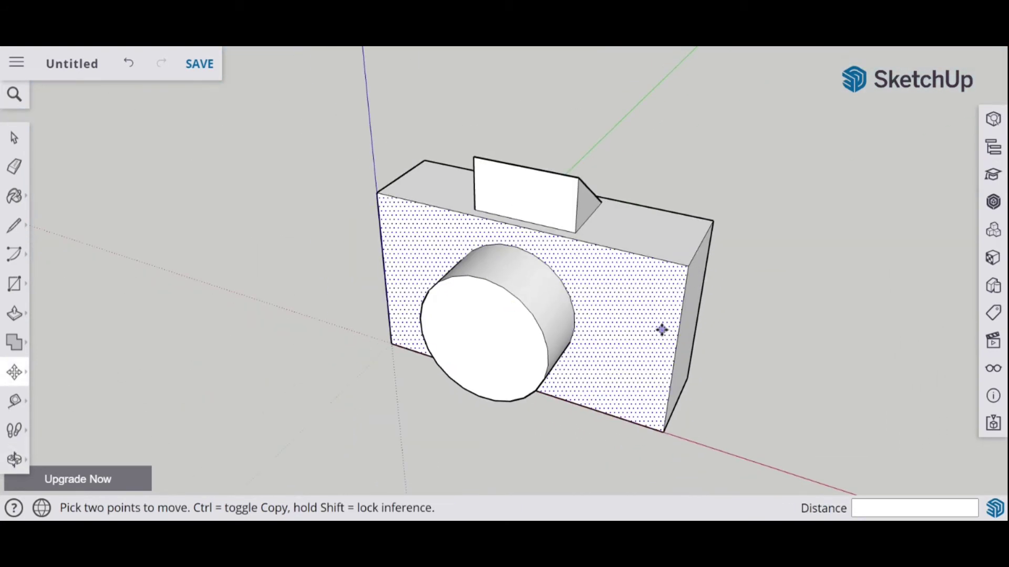
{"action": "middle_click_drag", "start_coordinate": [659, 331], "coordinate": [563, 285]}
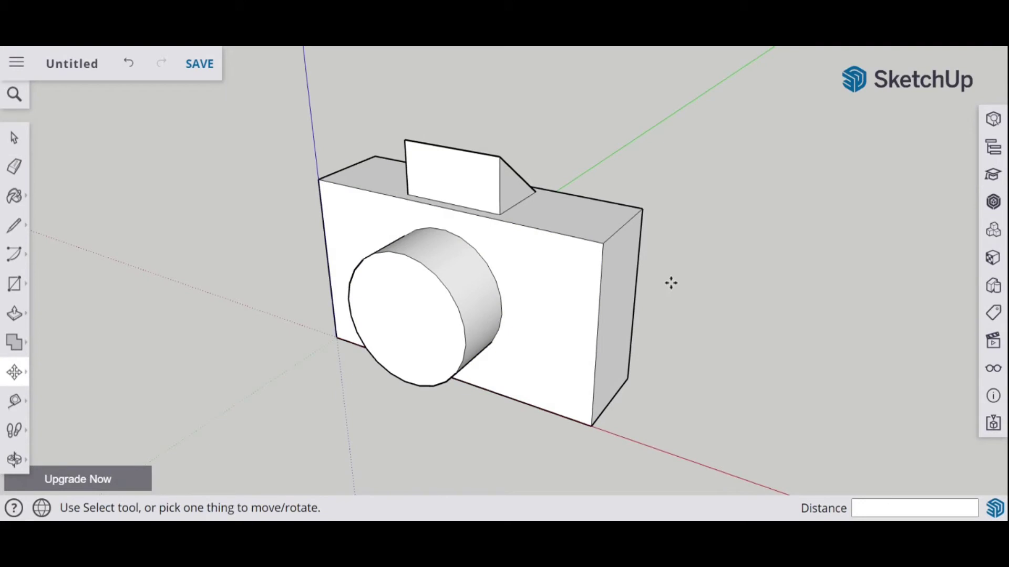
{"action": "scroll", "coordinate": [683, 267], "scroll_direction": "up", "scroll_amount": 1}
- Draw a rectangle of about 212 by 104 mm on the body's top face, beside the wedge on the side away from the origin
{"action": "key", "text": "o"}
{"action": "left_click_drag", "start_coordinate": [585, 281], "coordinate": [534, 368]}
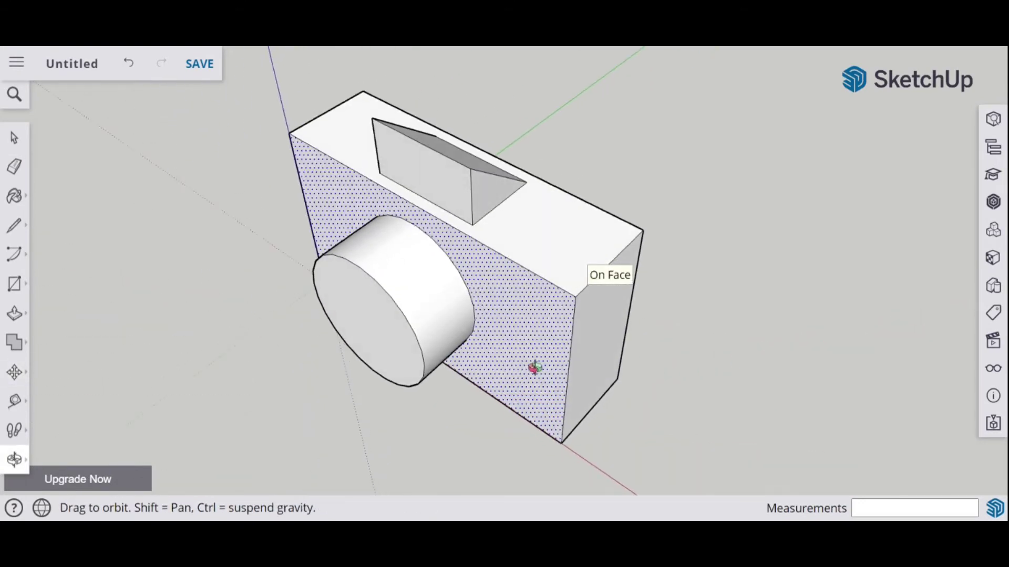
{"action": "key", "text": "m"}
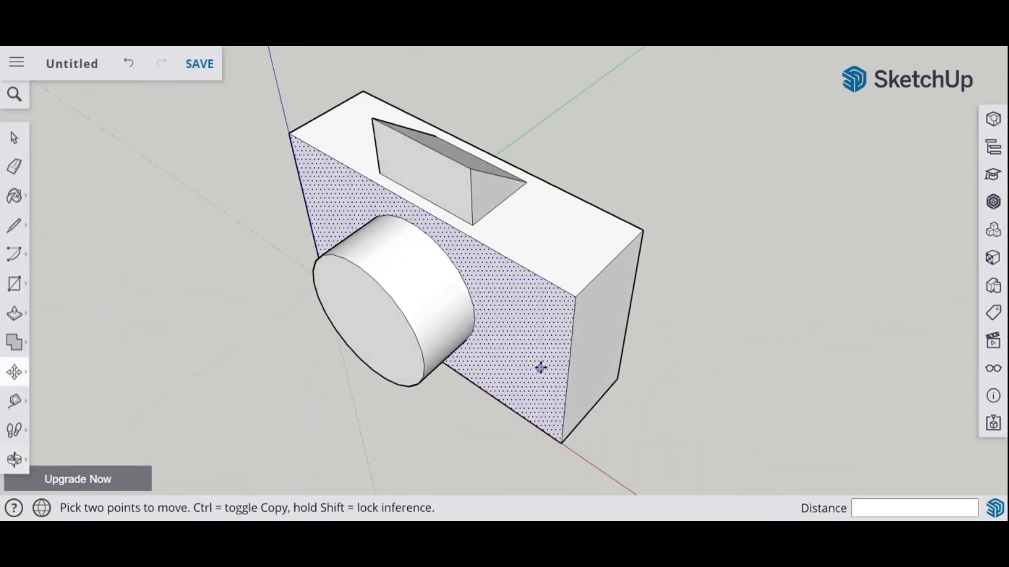
{"action": "left_click", "coordinate": [16, 286]}
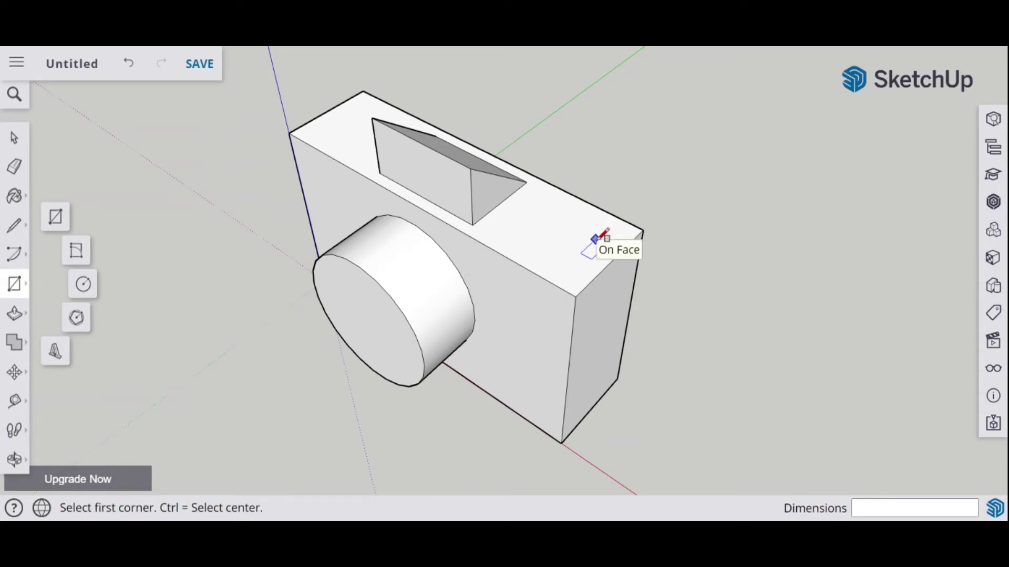
{"action": "left_click", "coordinate": [595, 240]}
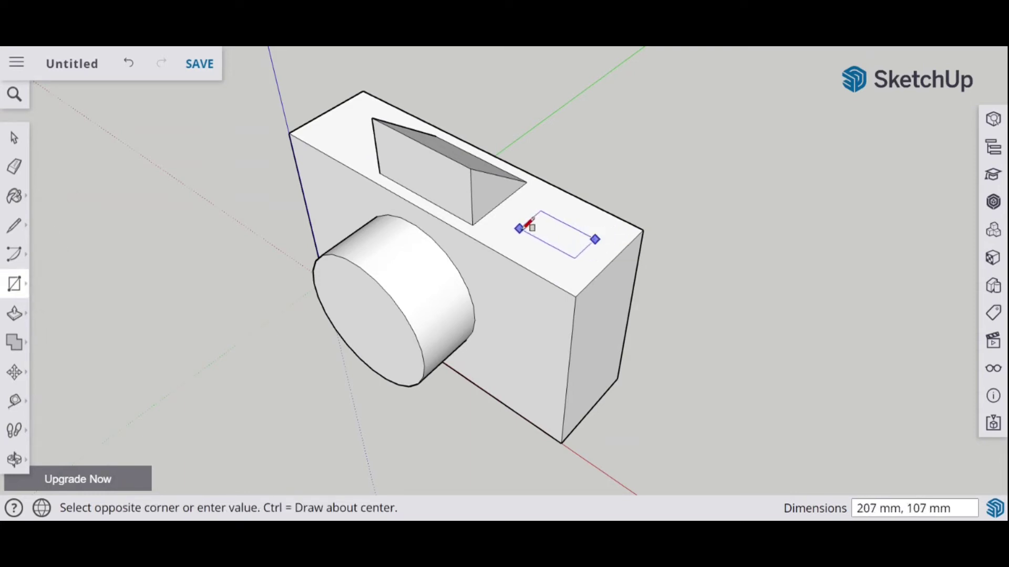
{"action": "left_click", "coordinate": [521, 227]}
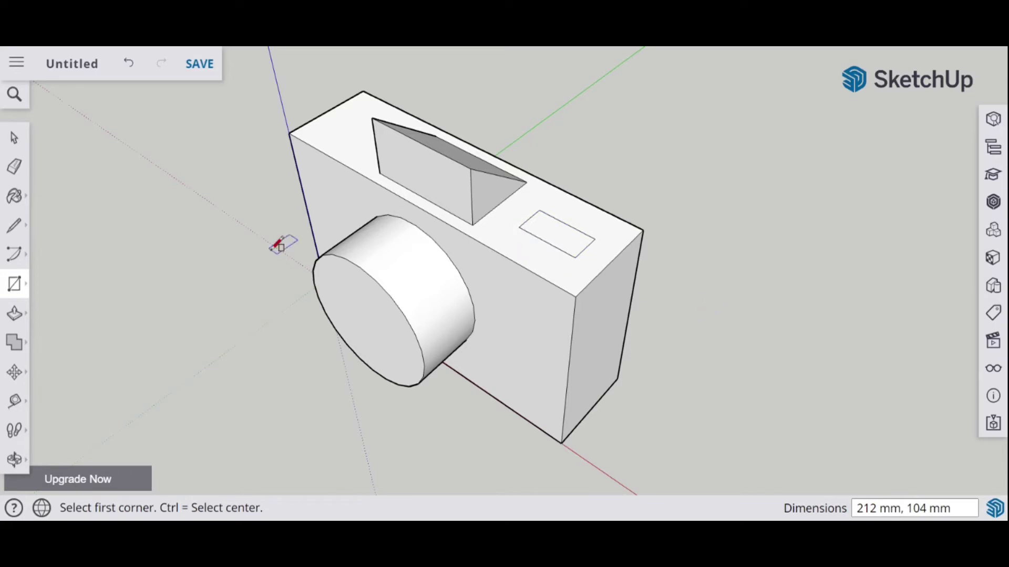
- Push/Pull the small top rectangle up by about 30 mm to form a raised button
{"action": "left_click", "coordinate": [14, 313]}
{"action": "left_click", "coordinate": [541, 236]}
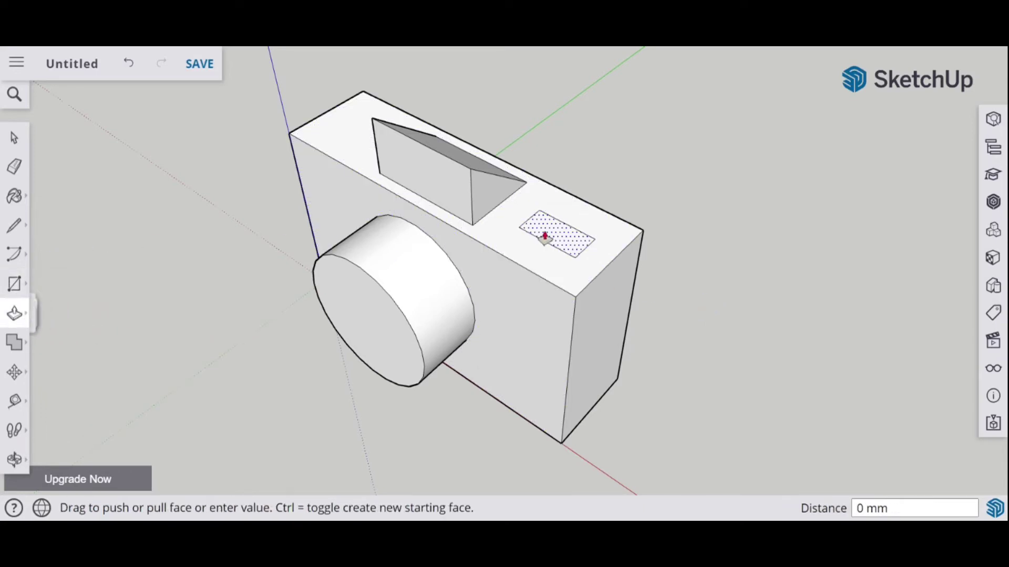
{"action": "left_click", "coordinate": [563, 247]}
- Draw a circle of about 100 mm radius on the body's top face, between the wedge and the end nearest the origin
{"action": "middle_click_drag", "start_coordinate": [563, 247], "coordinate": [603, 282]}
{"action": "middle_click_drag", "start_coordinate": [294, 279], "coordinate": [275, 372]}
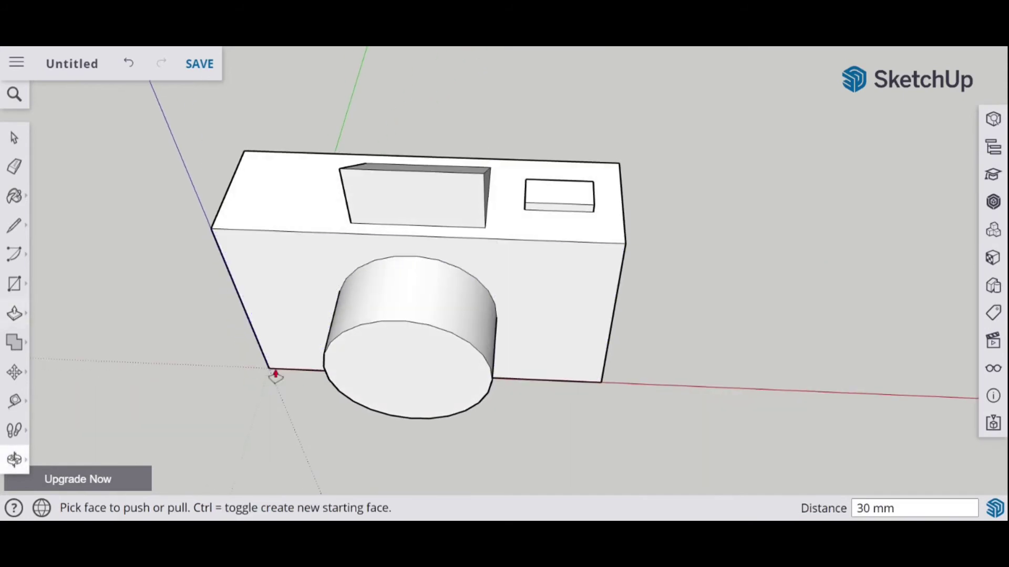
{"action": "left_click", "coordinate": [15, 286]}
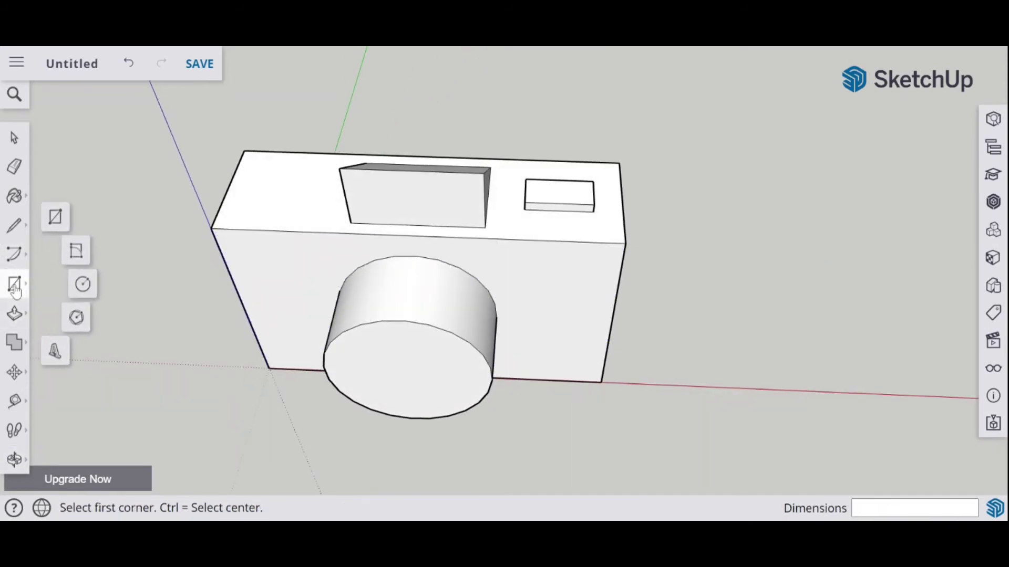
{"action": "left_click", "coordinate": [80, 284]}
{"action": "middle_click_drag", "start_coordinate": [167, 259], "coordinate": [295, 207]}
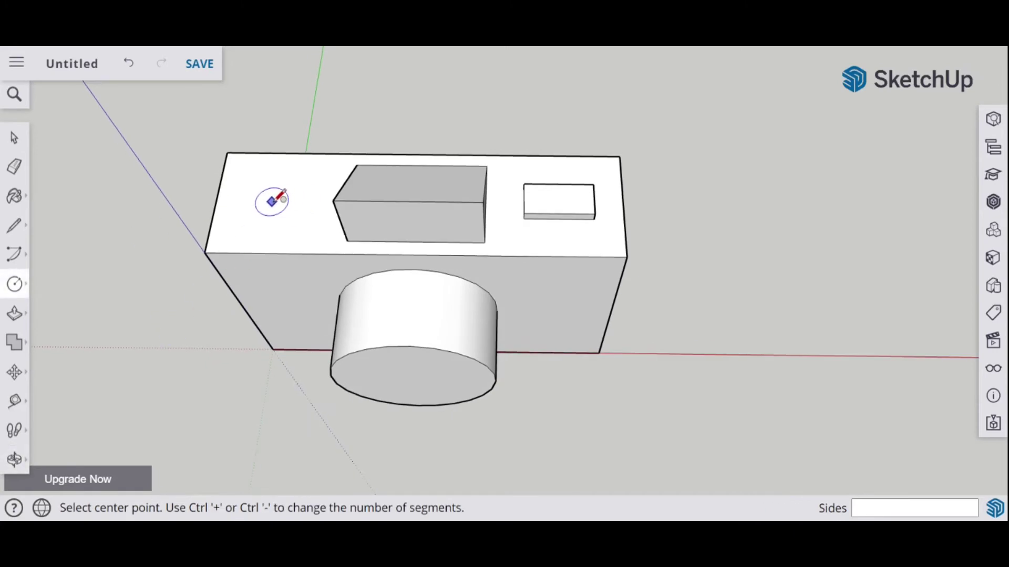
{"action": "left_click", "coordinate": [272, 202]}
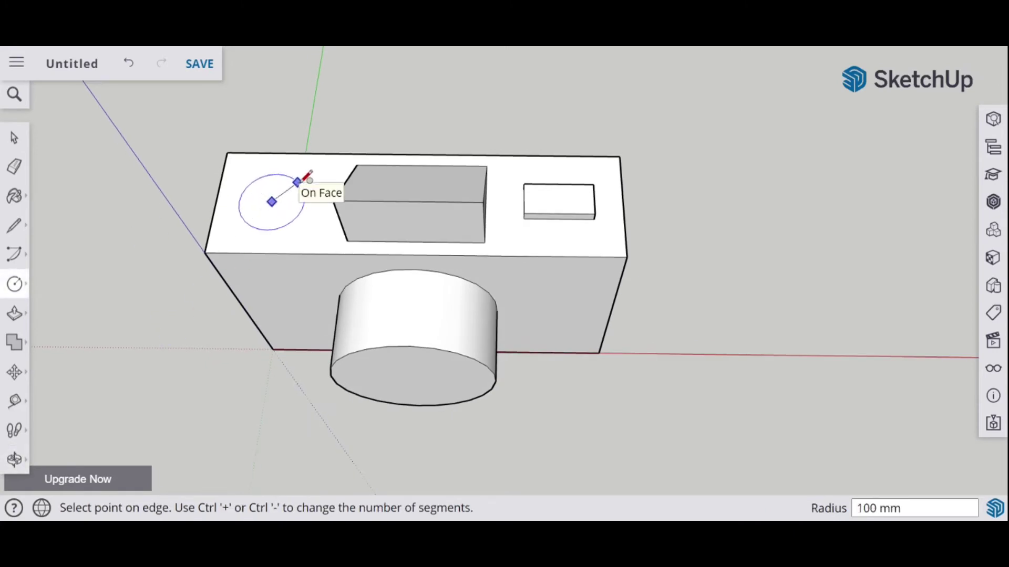
{"action": "left_click", "coordinate": [298, 181]}
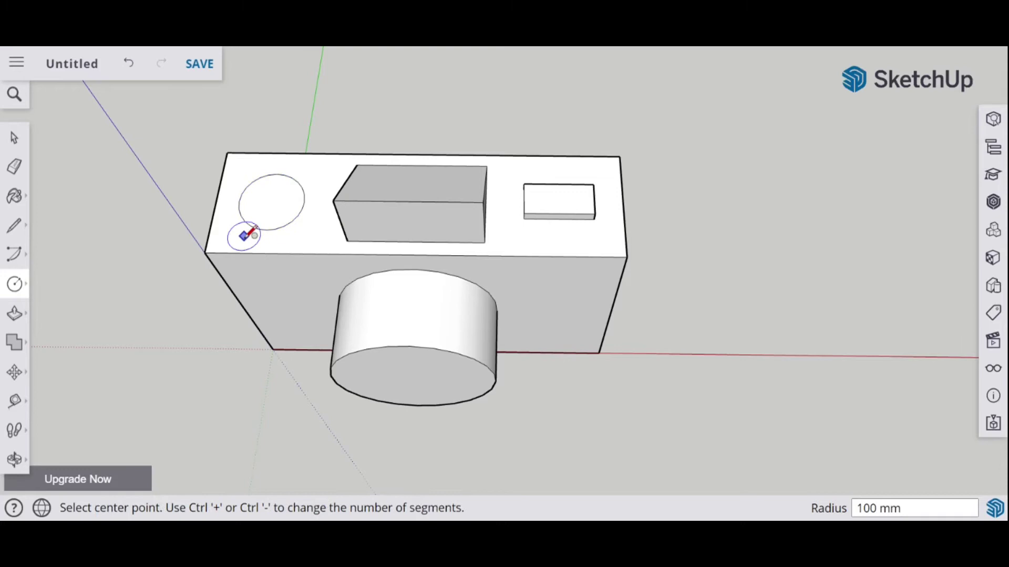
- Push/Pull the circle on the top face slightly upward to form a thin round dial
{"action": "left_click", "coordinate": [14, 314]}
{"action": "left_click_drag", "start_coordinate": [275, 209], "coordinate": [273, 201]}
{"action": "middle_click_drag", "start_coordinate": [356, 372], "coordinate": [274, 169]}
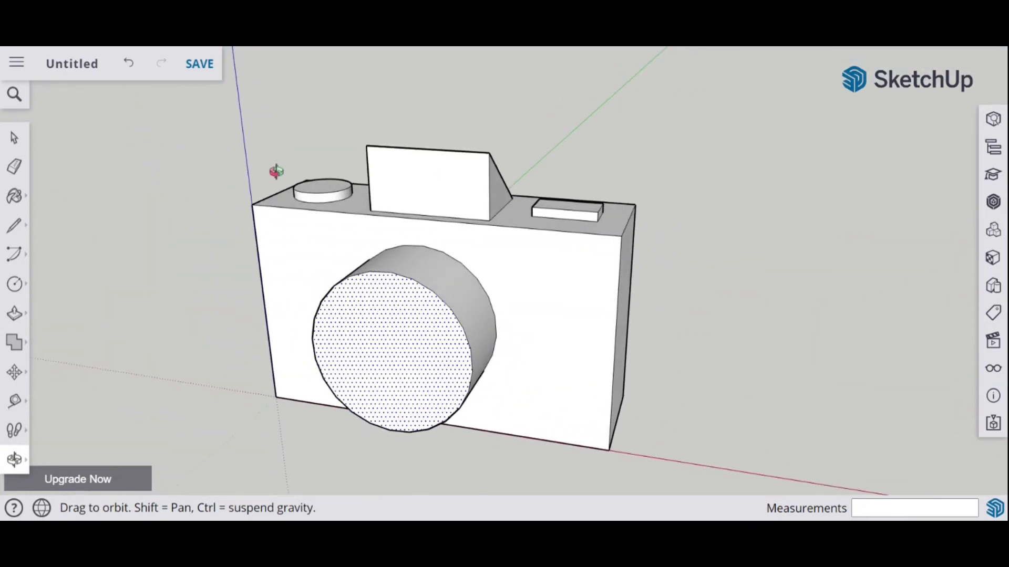
{"action": "key", "text": "p"}
{"action": "left_click", "coordinate": [14, 137]}
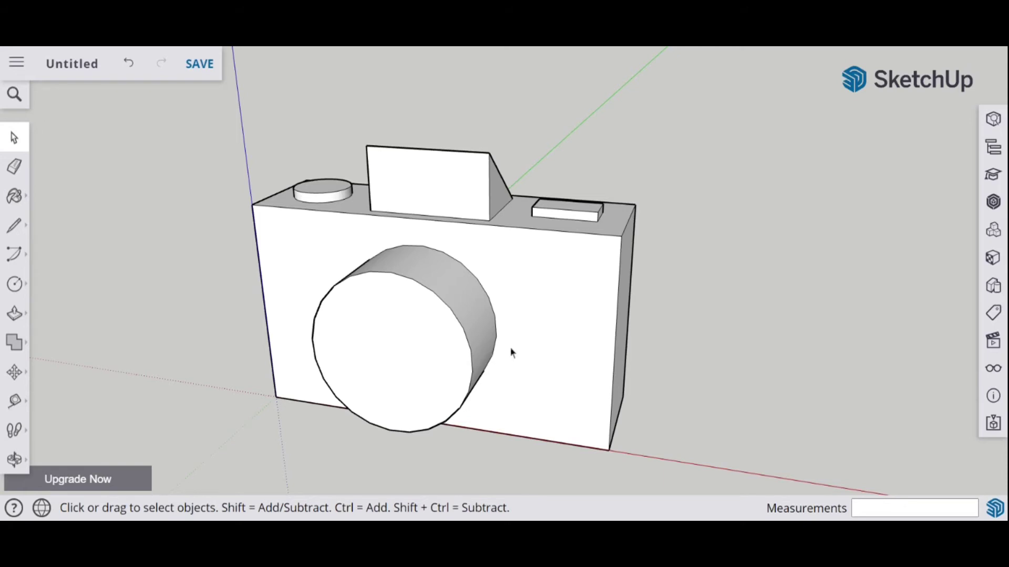
- Offset the edge of the lens cylinder's front face inward to outline a narrow ring
{"action": "key", "text": "o"}
{"action": "left_click_drag", "start_coordinate": [512, 353], "coordinate": [436, 326]}
{"action": "key", "text": "space"}
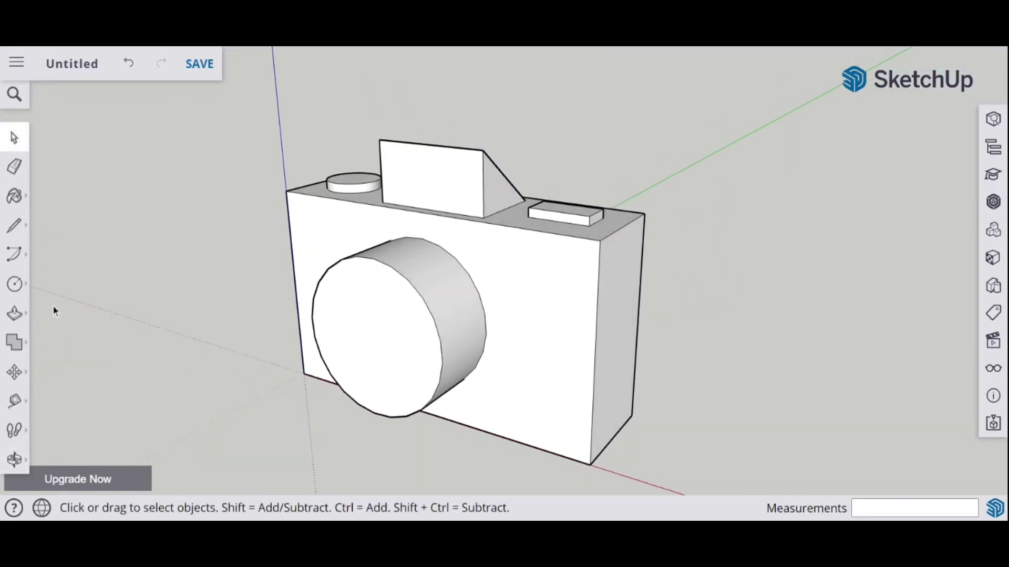
{"action": "left_click", "coordinate": [15, 314]}
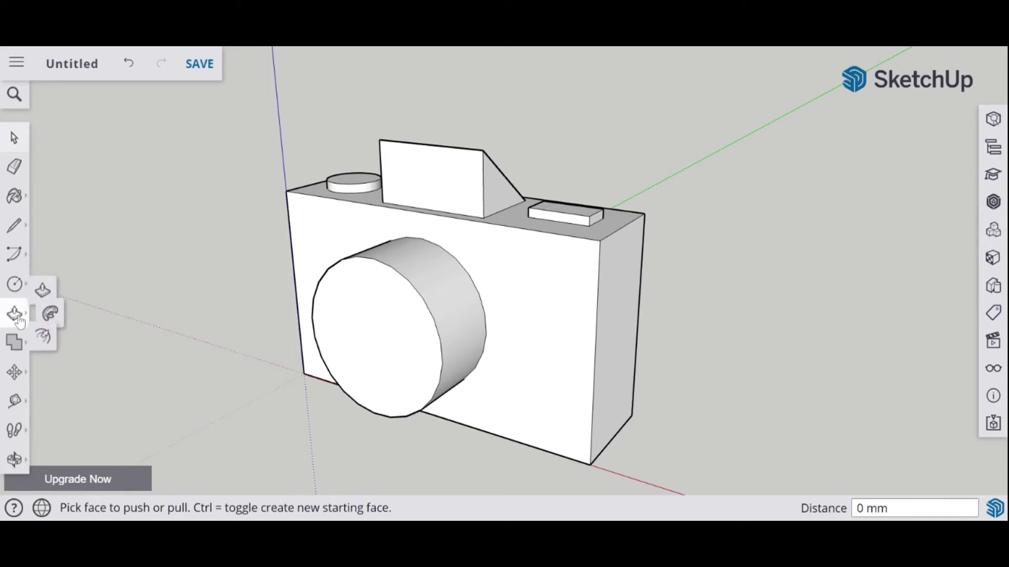
{"action": "left_click", "coordinate": [55, 347]}
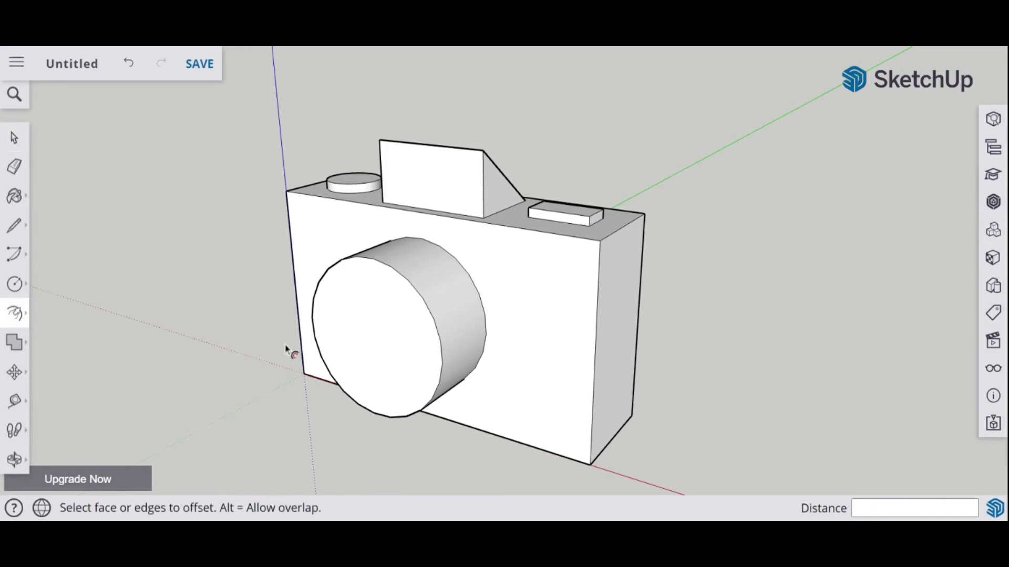
{"action": "left_click", "coordinate": [351, 270]}
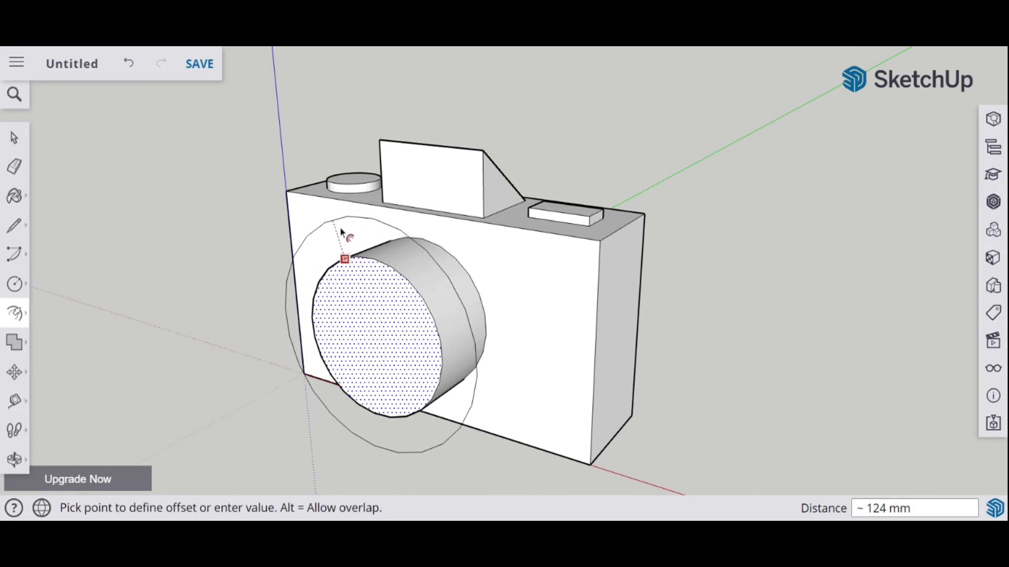
{"action": "left_click", "coordinate": [352, 281]}
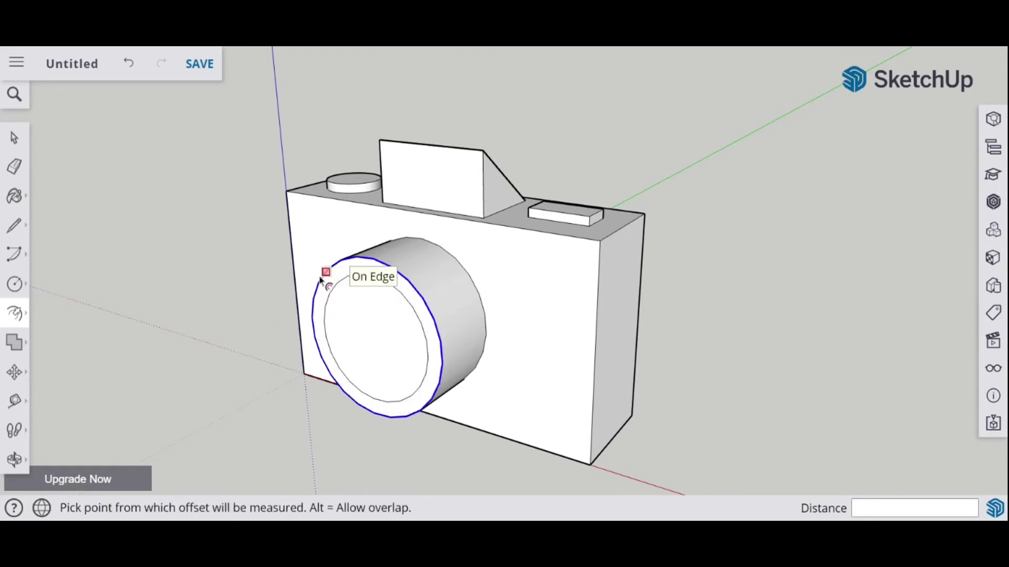
- Push the inner circle of the lens inward by about 36 mm to recess it behind the rim
{"action": "left_click", "coordinate": [15, 316]}
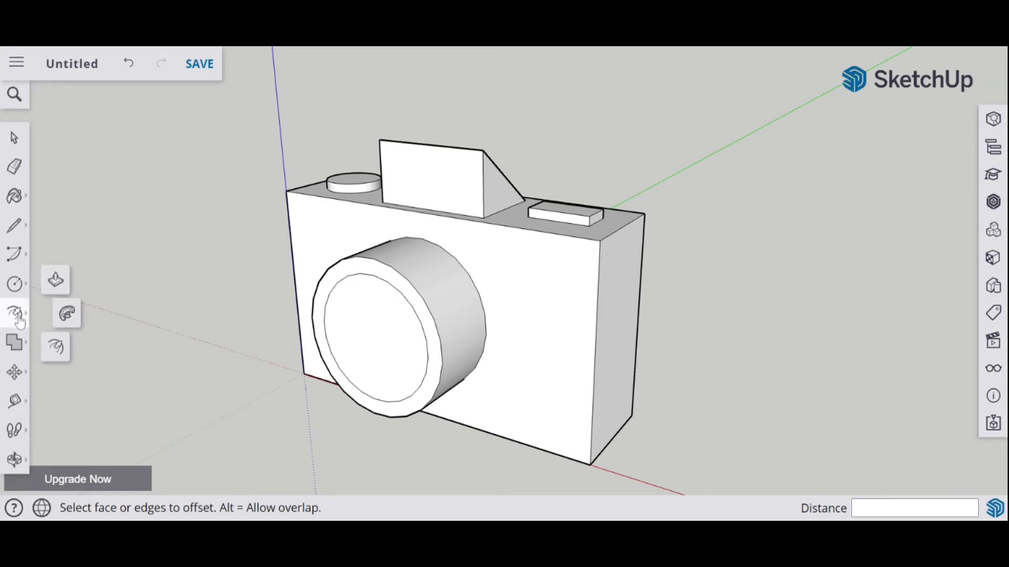
{"action": "left_click", "coordinate": [56, 283]}
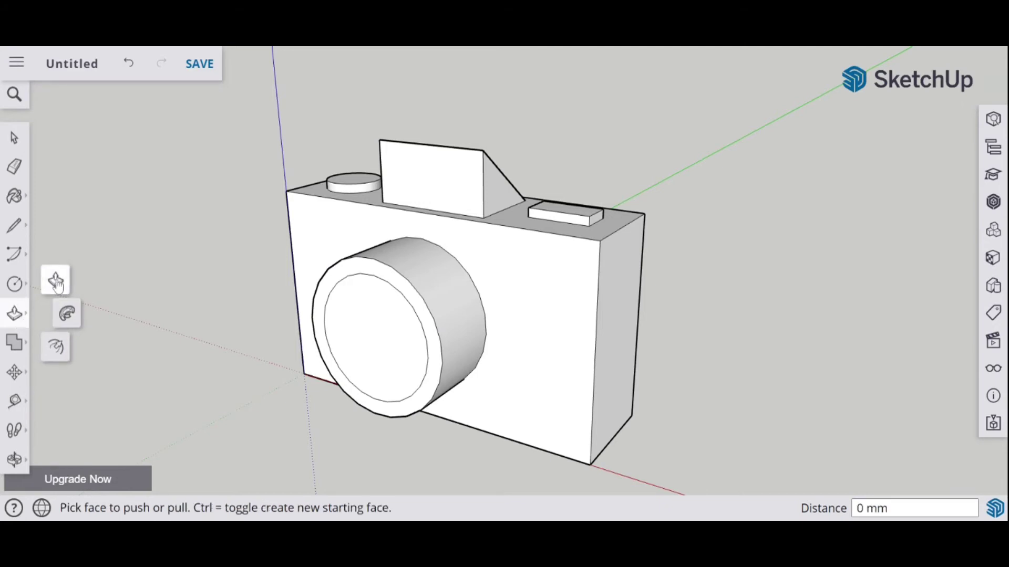
{"action": "left_click", "coordinate": [366, 336]}
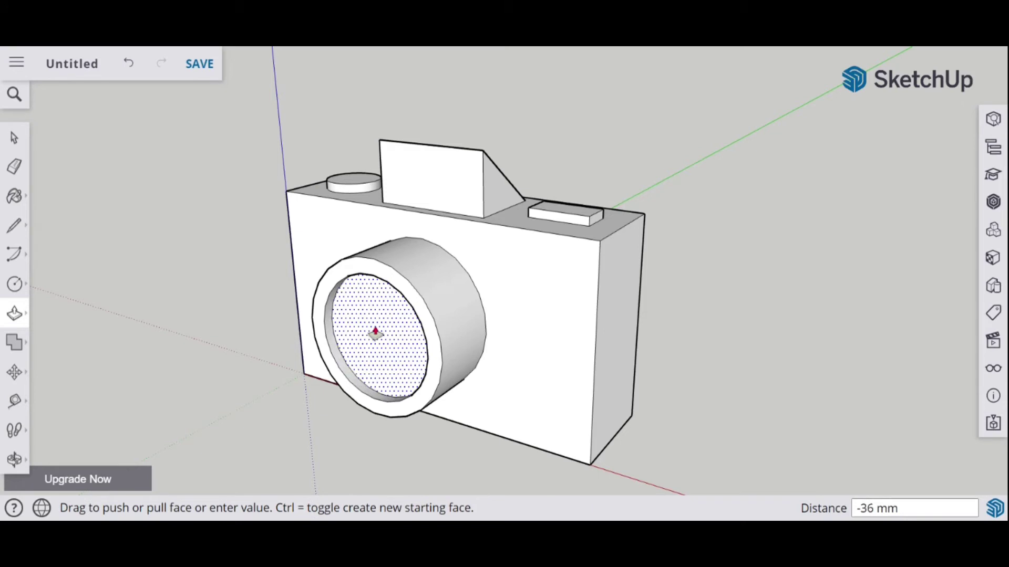
{"action": "left_click", "coordinate": [375, 332]}
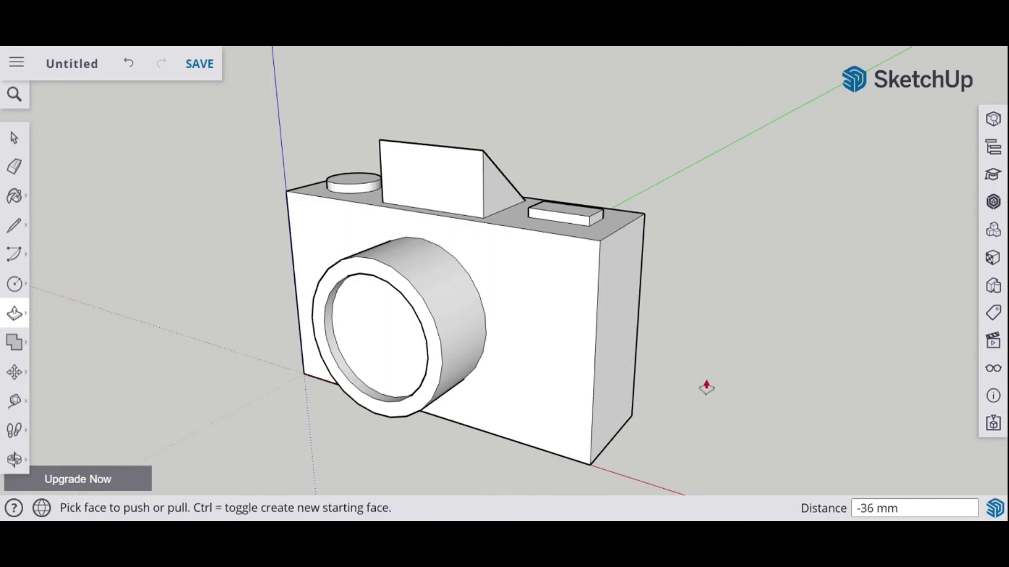
- Offset the outline of the wedge's front face inward by about 32 mm
{"action": "middle_click_drag", "start_coordinate": [706, 388], "coordinate": [720, 406]}
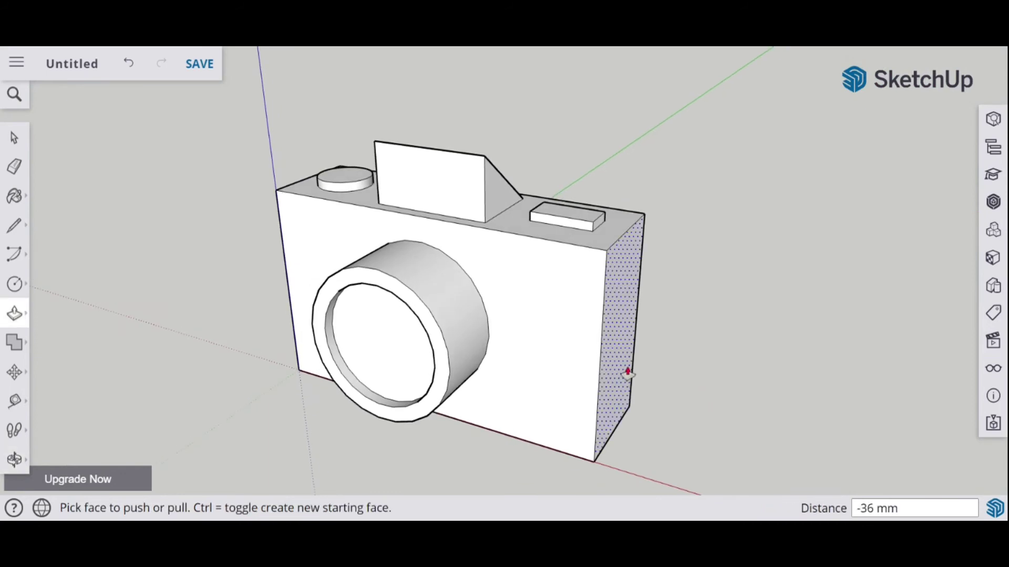
{"action": "left_click", "coordinate": [16, 316]}
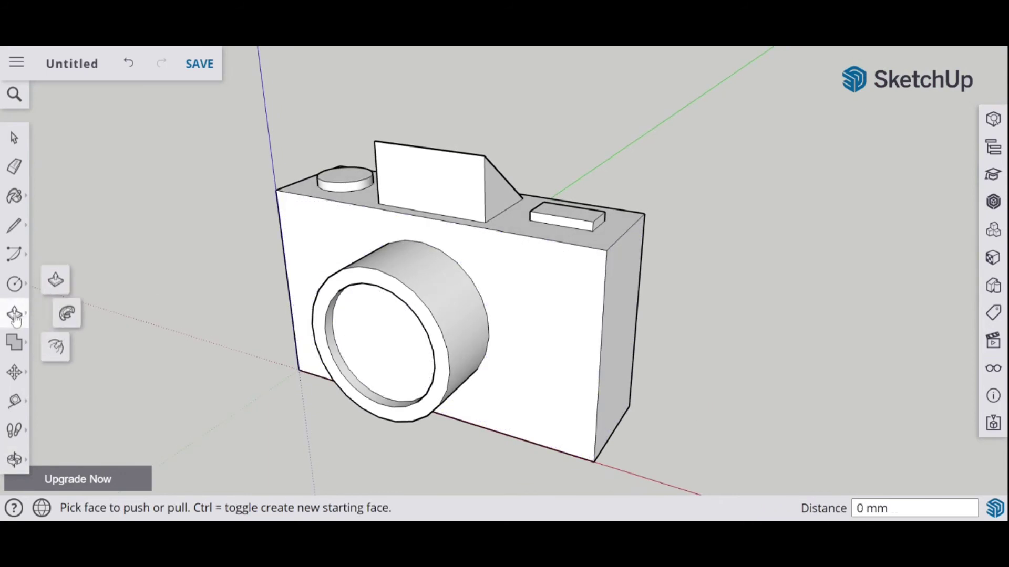
{"action": "left_click", "coordinate": [55, 349]}
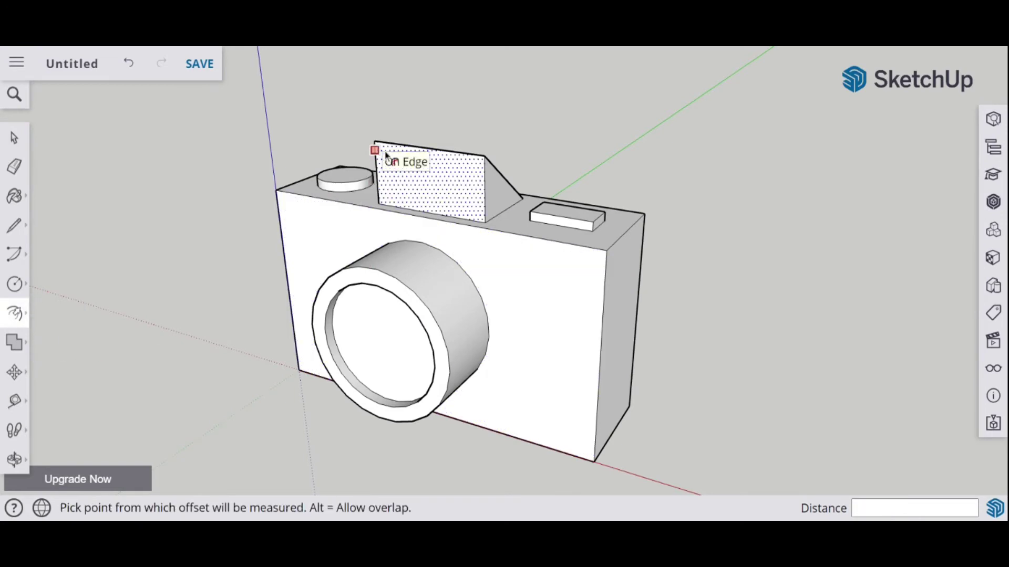
{"action": "scroll", "coordinate": [387, 155], "scroll_direction": "up", "scroll_amount": 4}
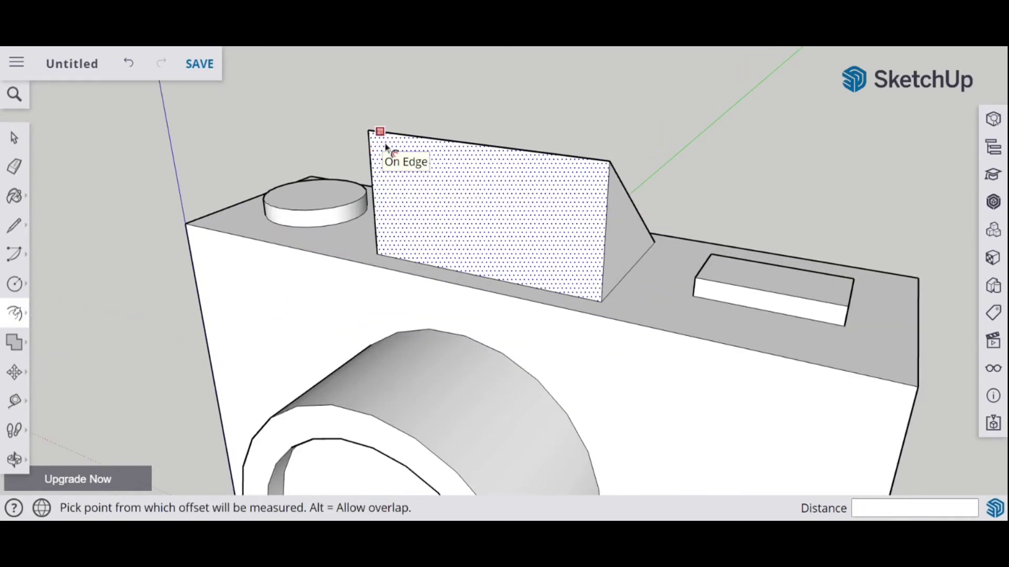
{"action": "left_click", "coordinate": [553, 175]}
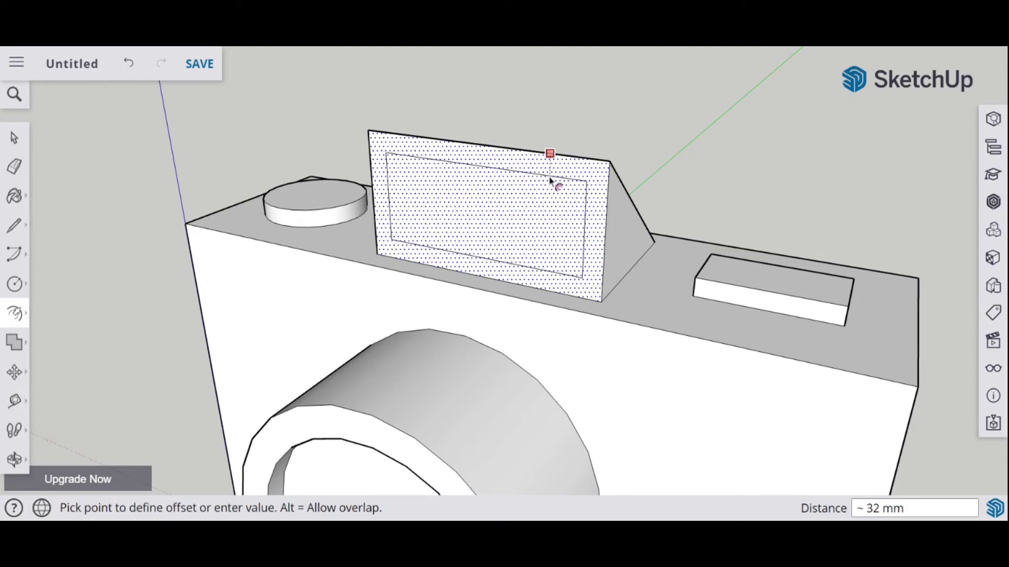
{"action": "left_click", "coordinate": [548, 175]}
- Push the inner rectangle on the wedge's front face inward by about 9 mm
{"action": "middle_click_drag", "start_coordinate": [822, 345], "coordinate": [683, 337]}
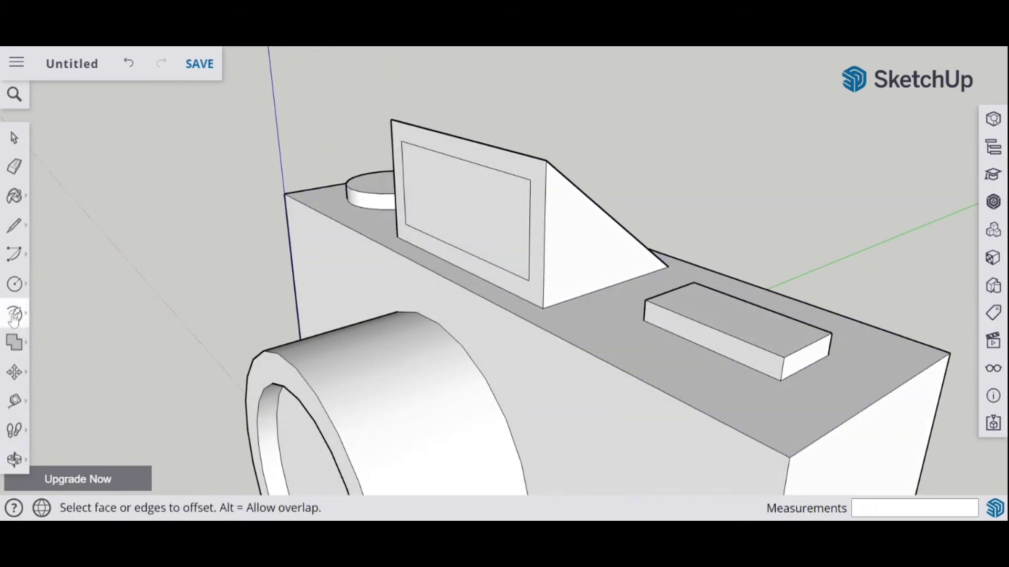
{"action": "left_click", "coordinate": [14, 317]}
{"action": "left_click", "coordinate": [54, 284]}
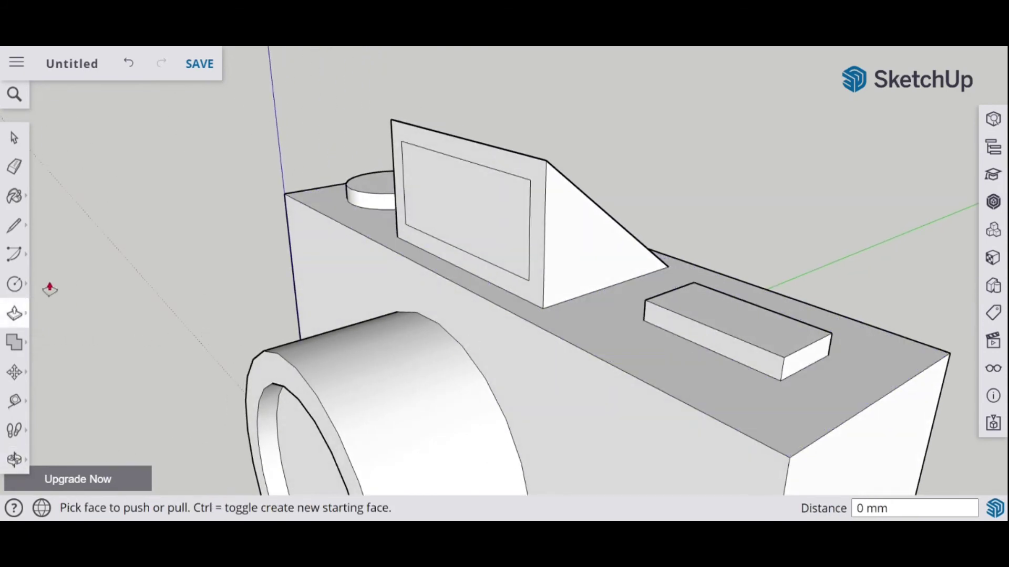
{"action": "left_click", "coordinate": [454, 201]}
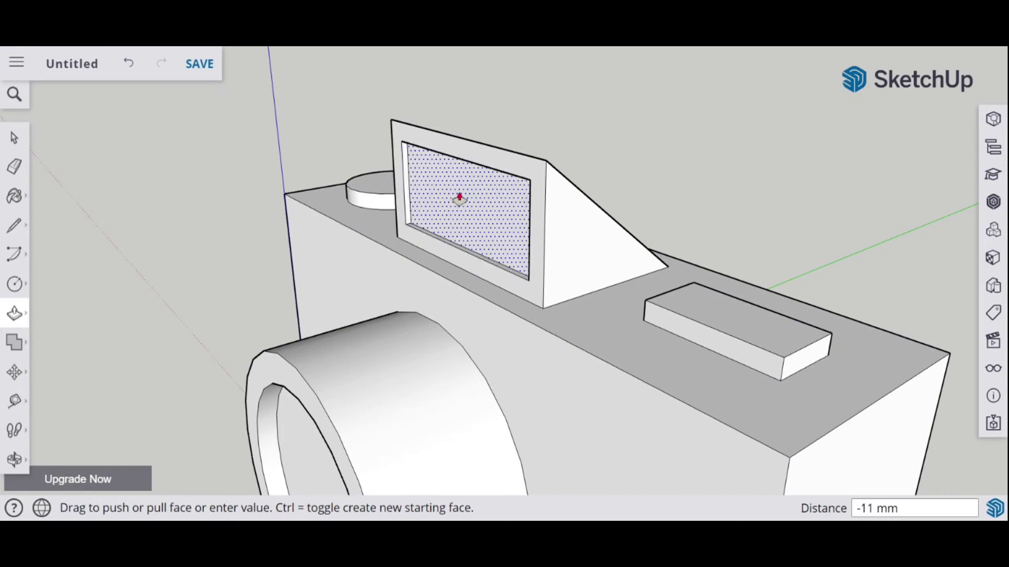
{"action": "left_click", "coordinate": [458, 198]}
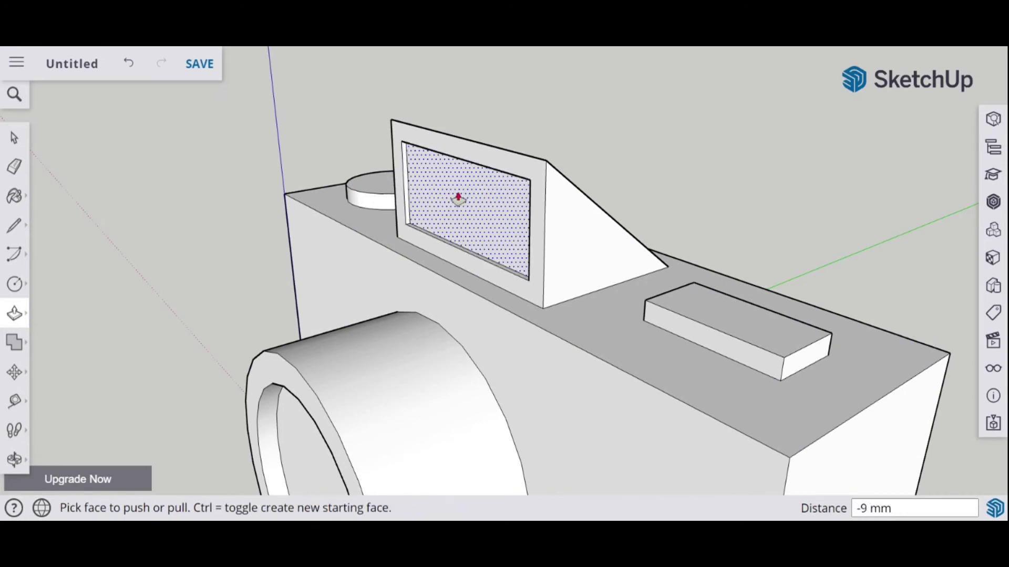
{"action": "middle_click_drag", "start_coordinate": [219, 262], "coordinate": [345, 293]}
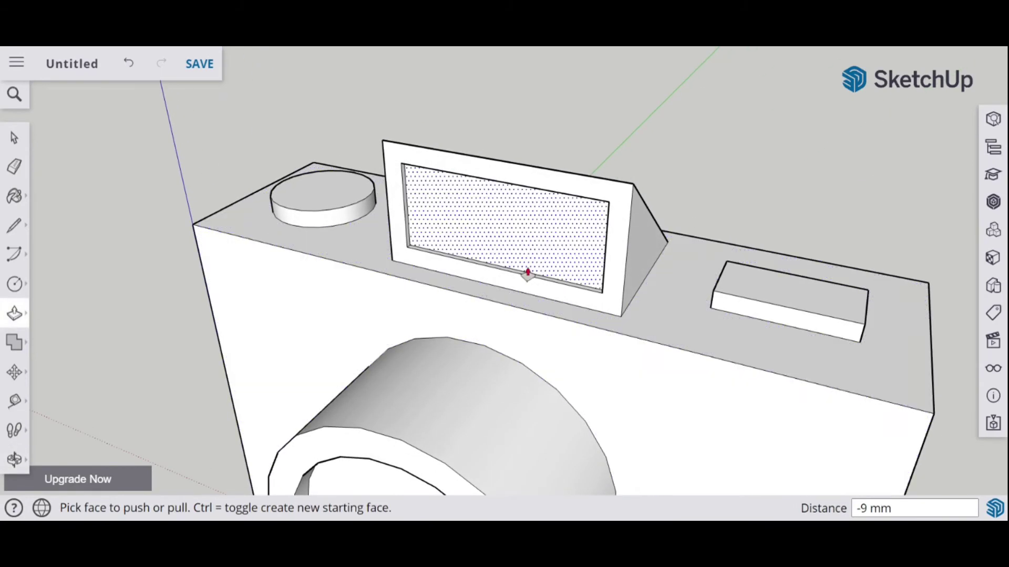
{"action": "middle_click_drag", "start_coordinate": [525, 273], "coordinate": [508, 253]}
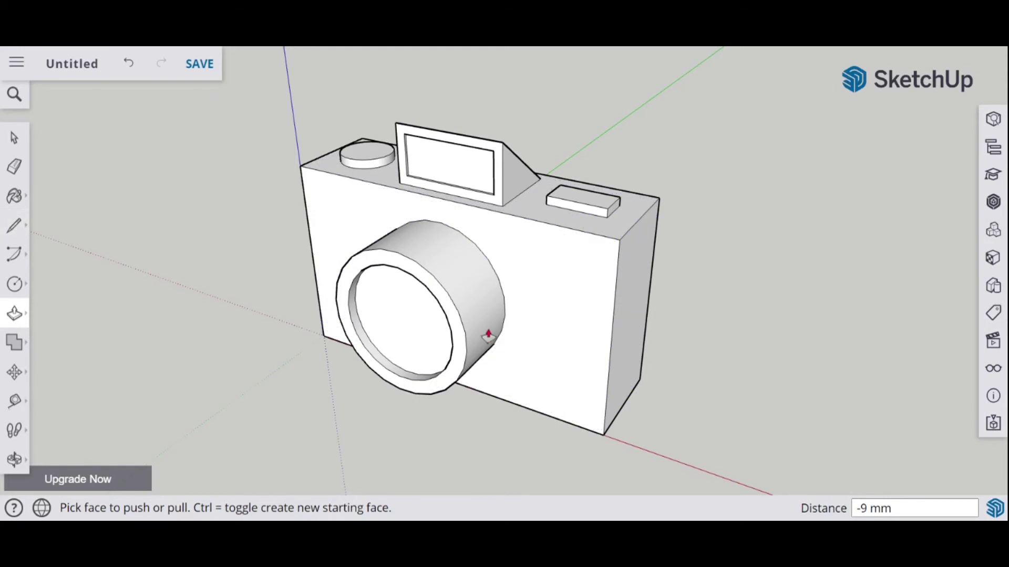
{"action": "left_click", "coordinate": [14, 226]}
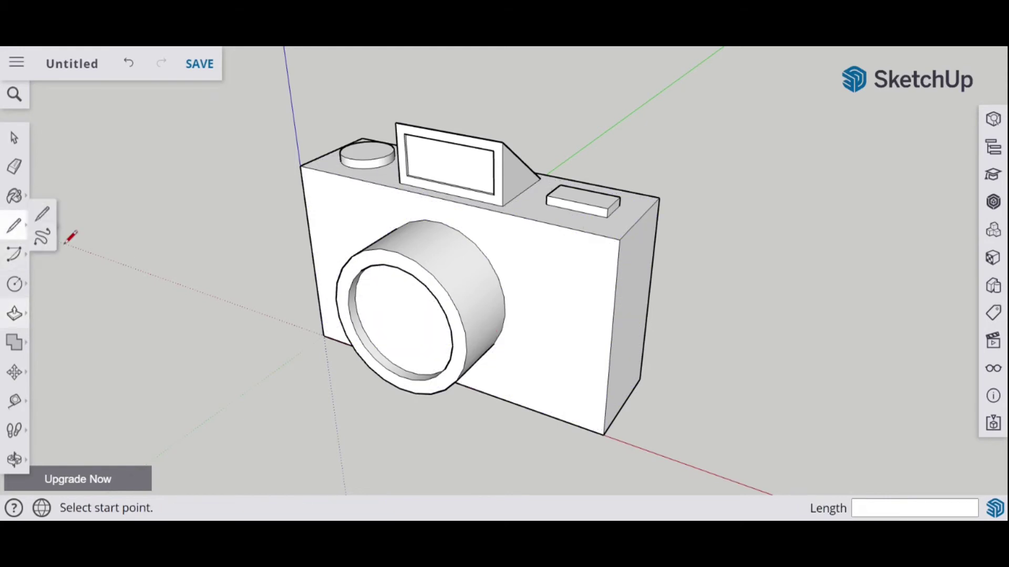
{"action": "left_click", "coordinate": [300, 166]}
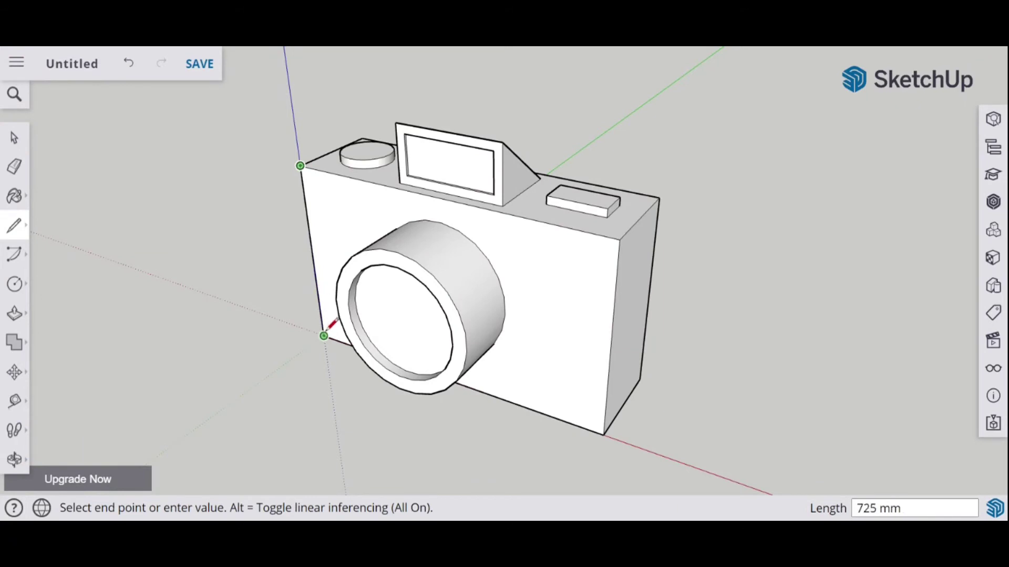
{"action": "left_click", "coordinate": [14, 137]}
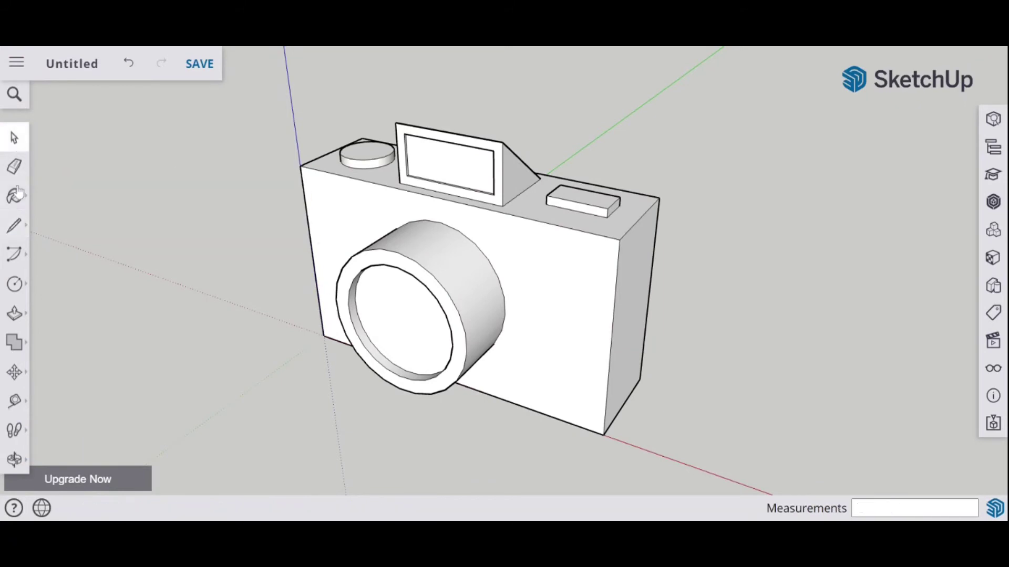
{"action": "left_click", "coordinate": [14, 226]}
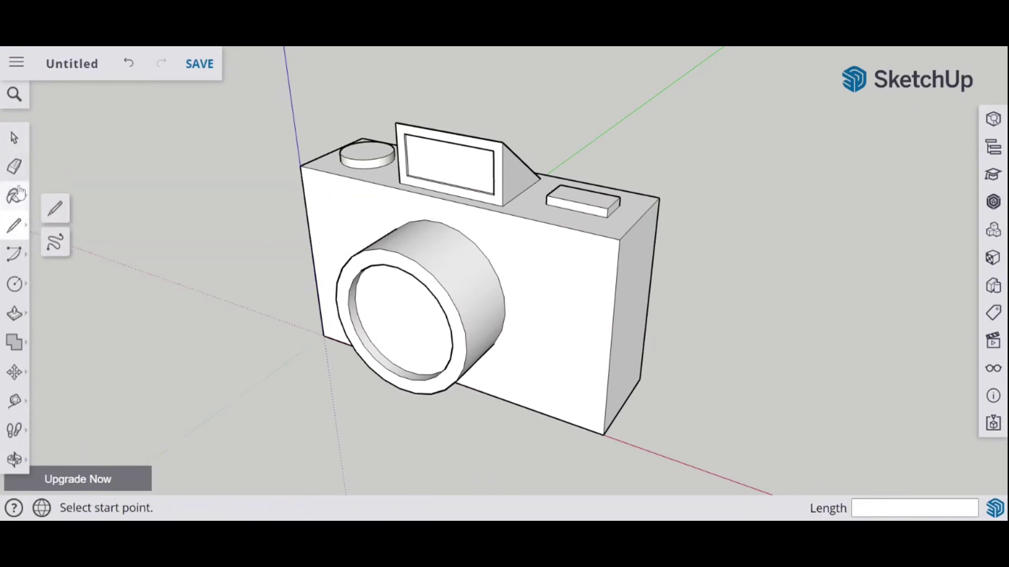
{"action": "left_click", "coordinate": [14, 284]}
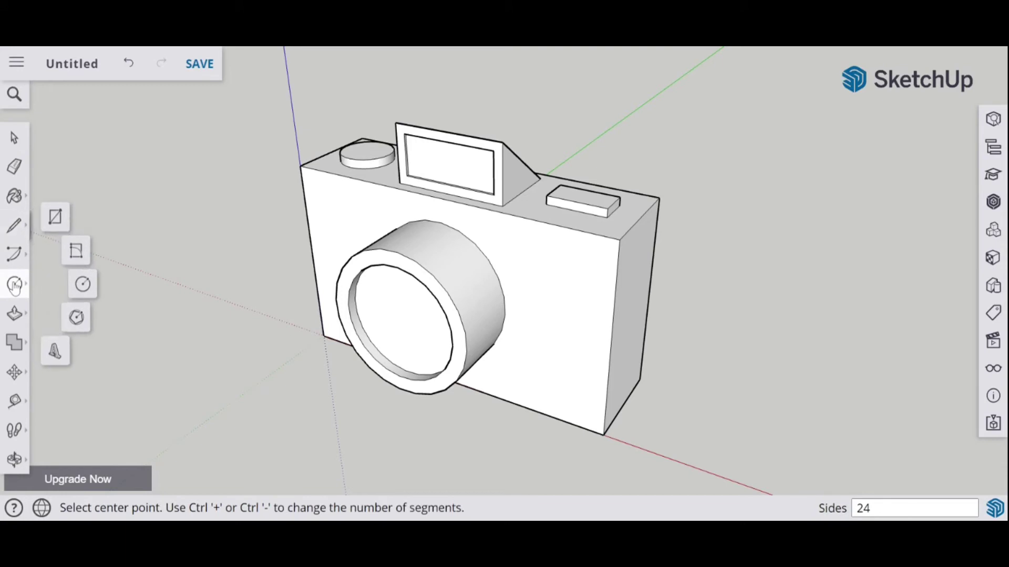
{"action": "left_click", "coordinate": [56, 218]}
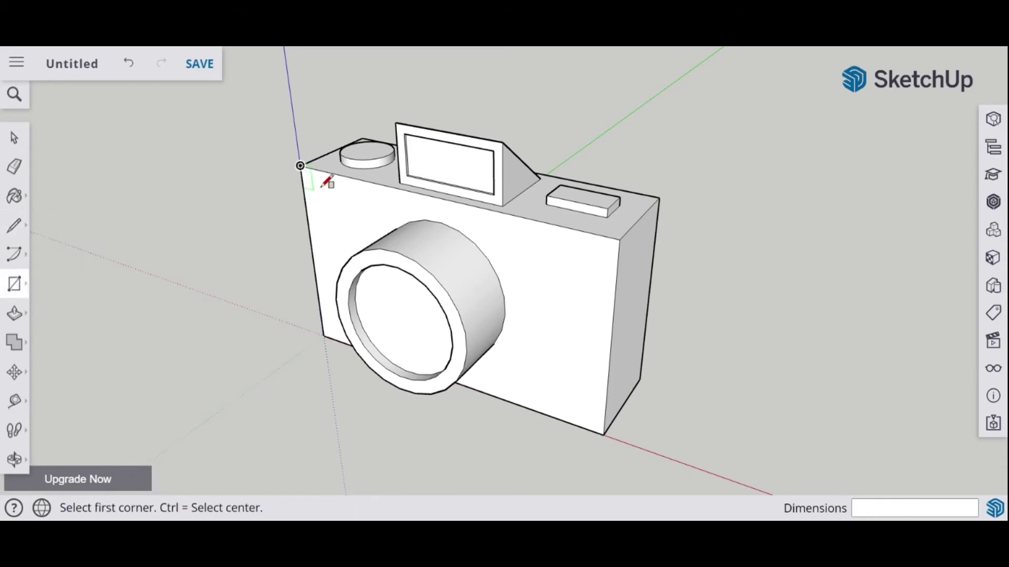
{"action": "middle_click_drag", "start_coordinate": [327, 255], "coordinate": [464, 273]}
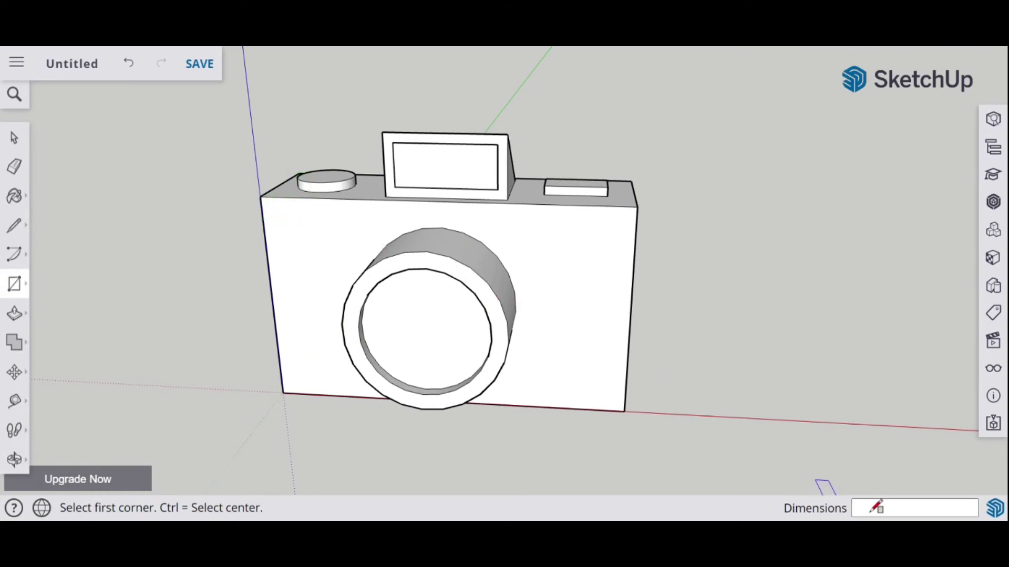
{"action": "left_click", "coordinate": [284, 220]}
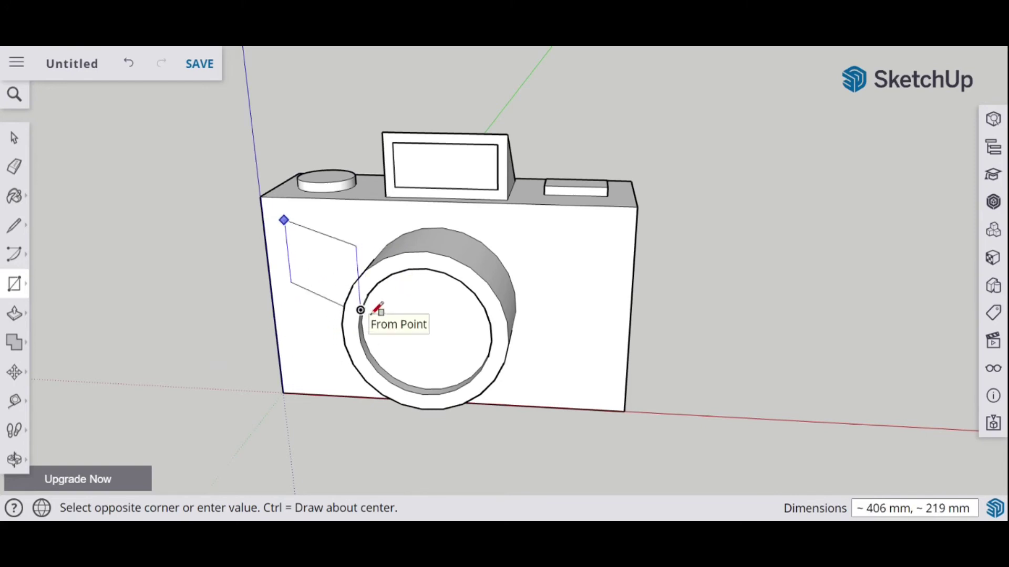
{"action": "key", "text": "Escape"}
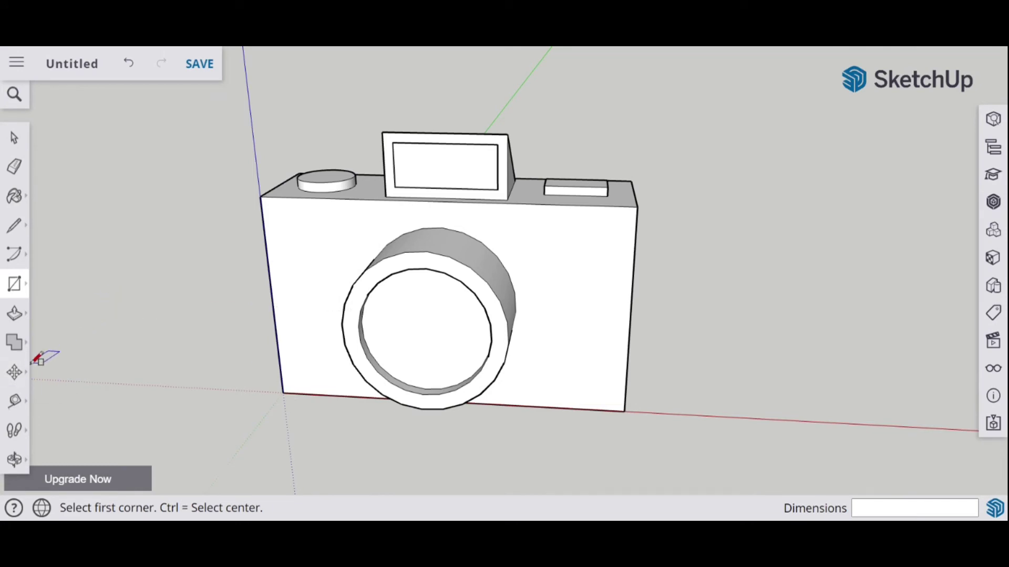
{"action": "left_click", "coordinate": [15, 374]}
{"action": "left_click", "coordinate": [15, 315]}
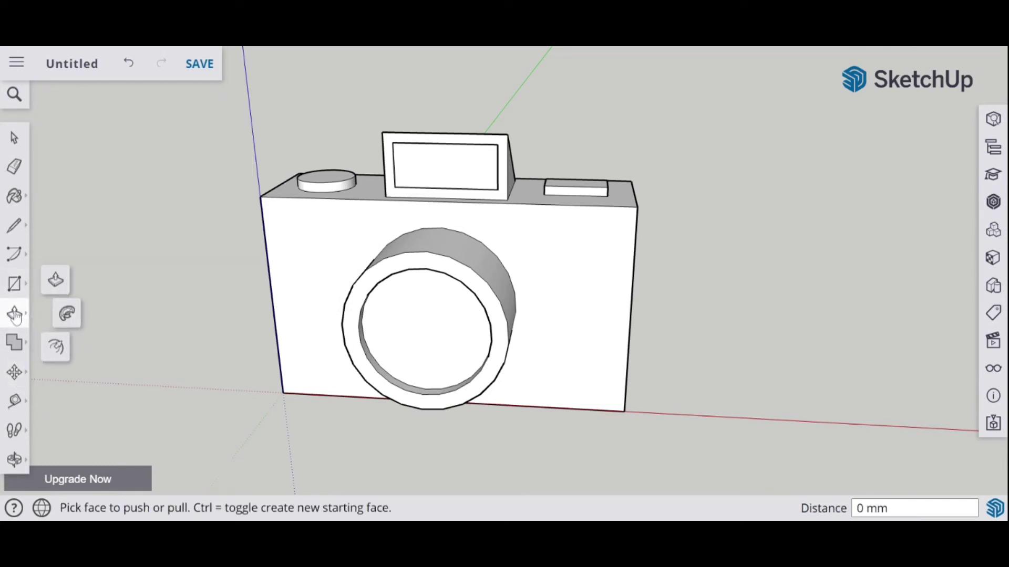
{"action": "left_click", "coordinate": [14, 342]}
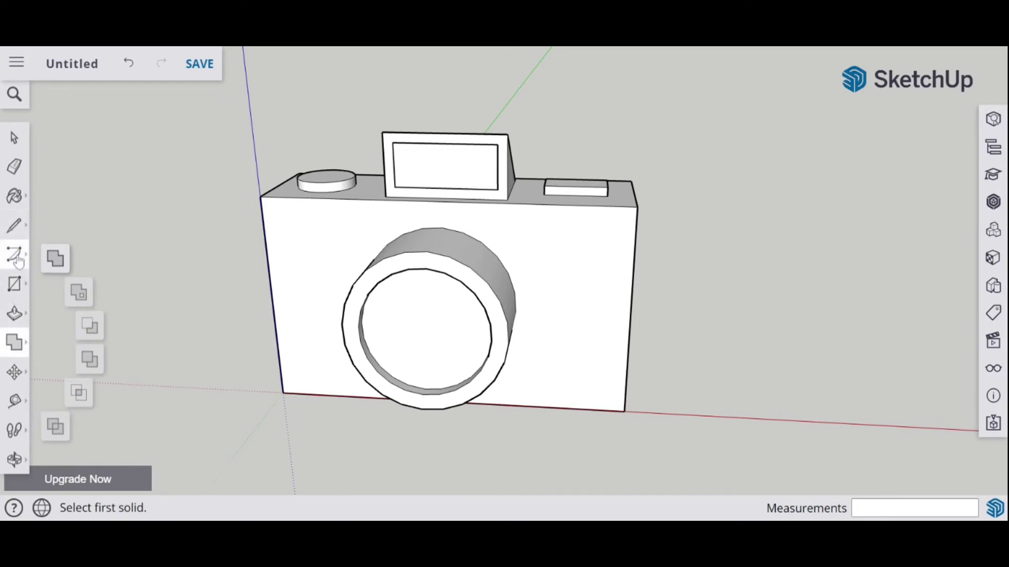
- Create 3D text reading SONY with a height of 70 mm and an extrusion of 5 mm
{"action": "left_click", "coordinate": [18, 289]}
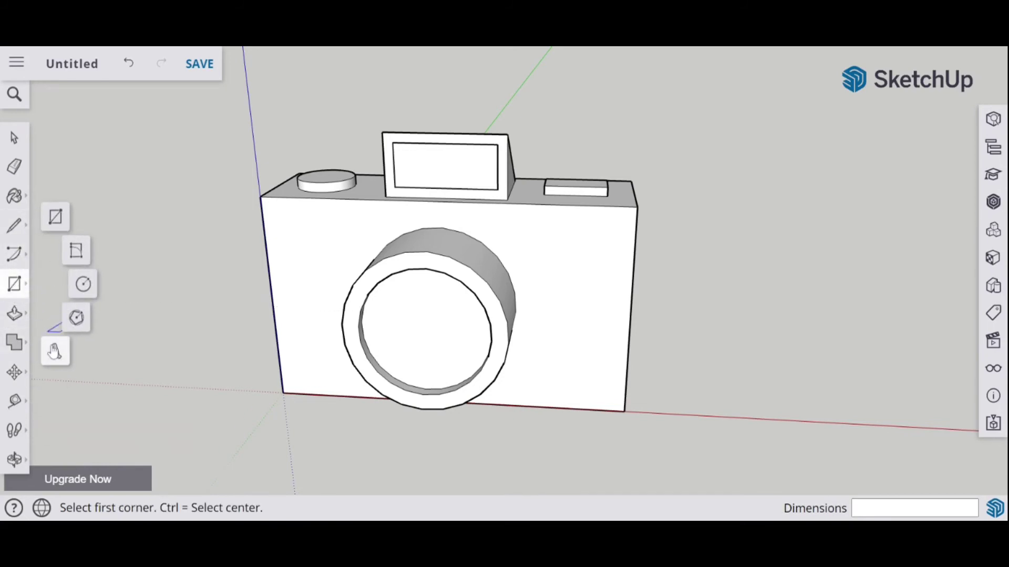
{"action": "left_click", "coordinate": [56, 358]}
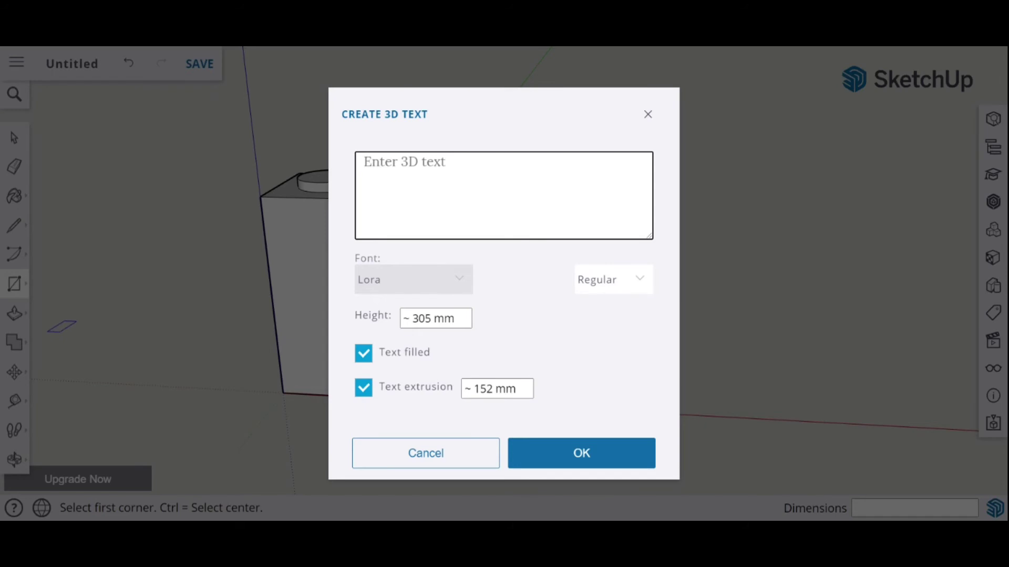
{"action": "type", "text": "SONY"}
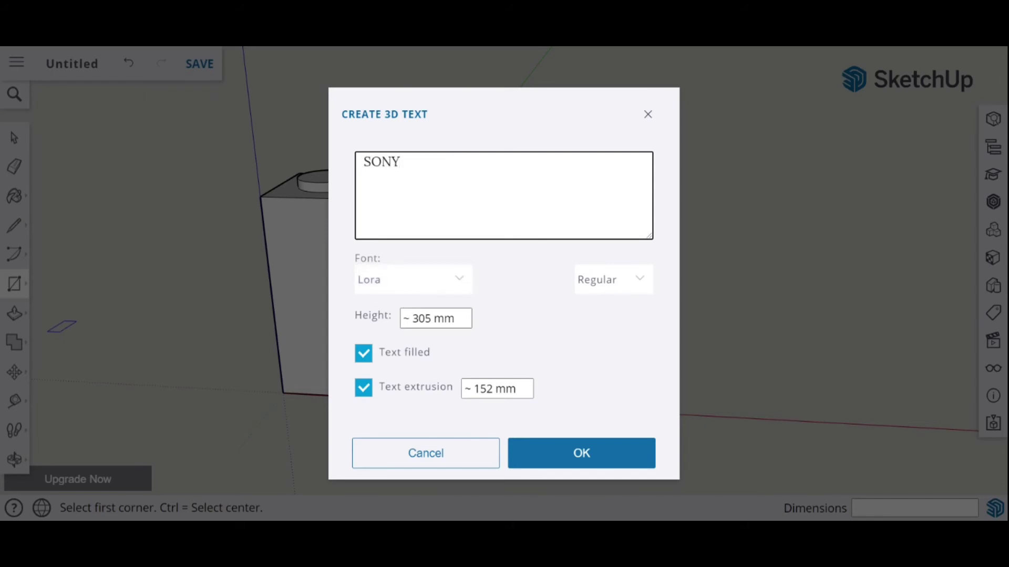
{"action": "left_click_drag", "start_coordinate": [431, 318], "coordinate": [425, 319]}
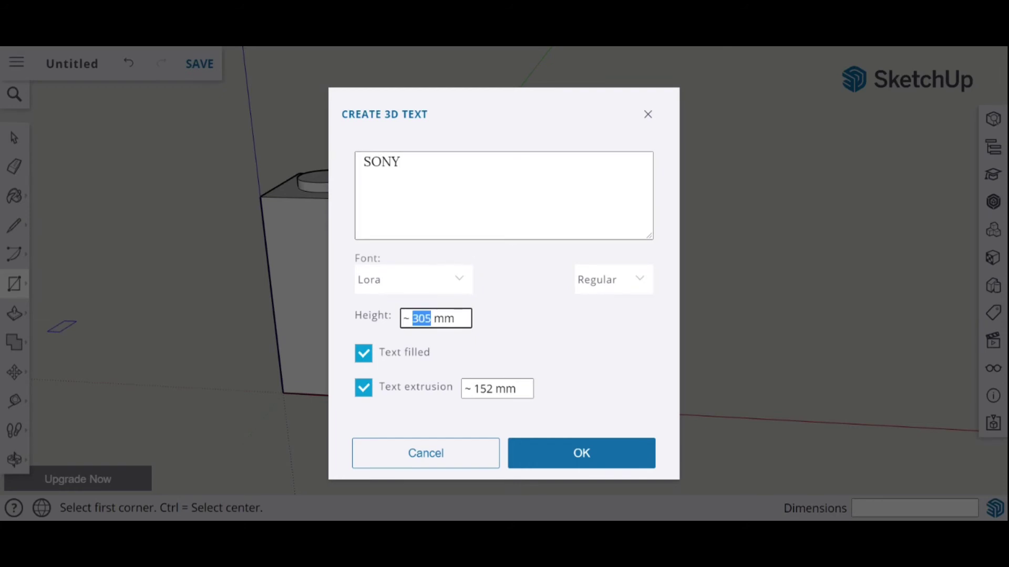
{"action": "type", "text": "70"}
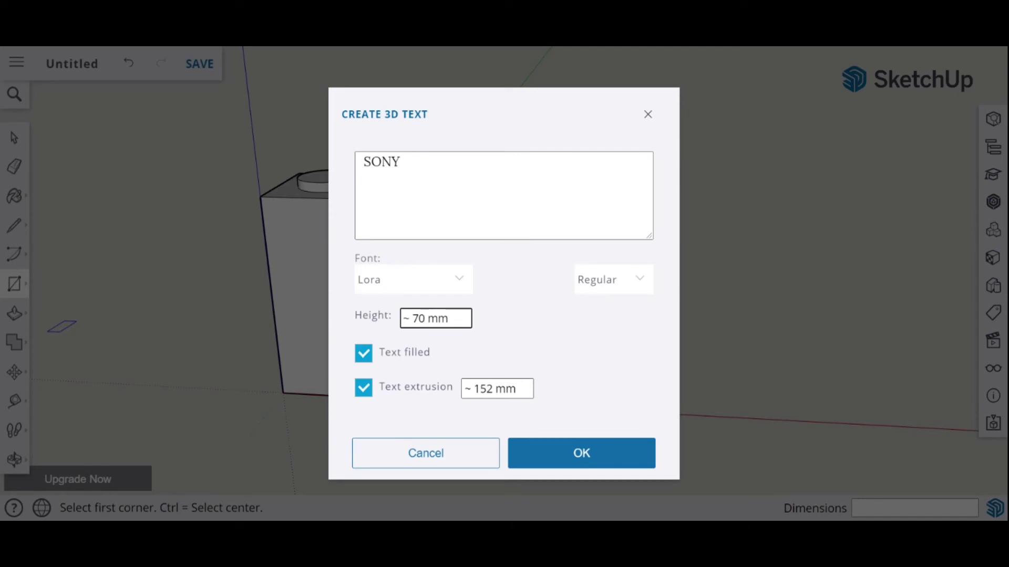
{"action": "left_click_drag", "start_coordinate": [480, 389], "coordinate": [493, 388]}
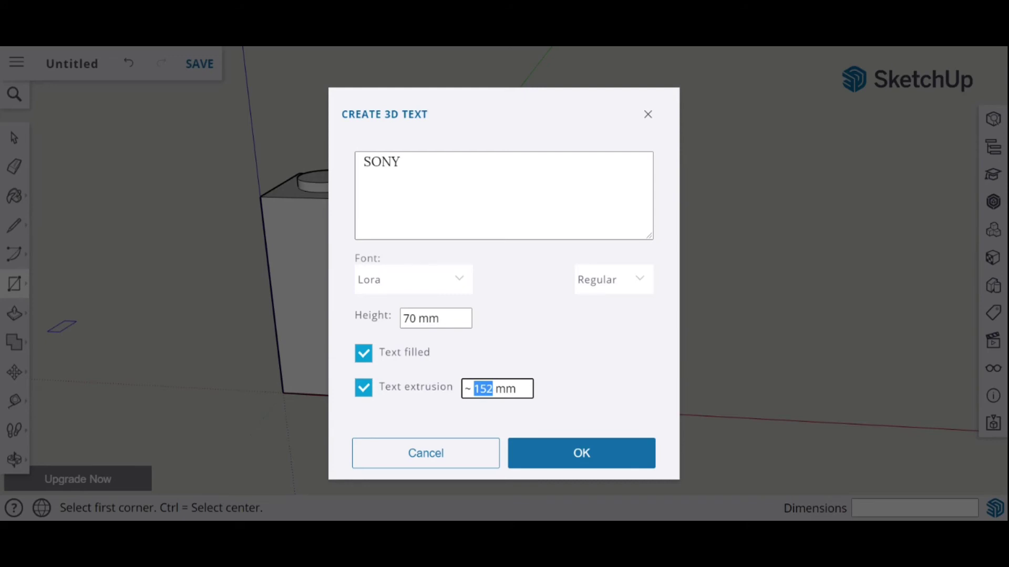
{"action": "type", "text": "5"}
{"action": "left_click", "coordinate": [580, 455]}
{"action": "left_click", "coordinate": [582, 459]}
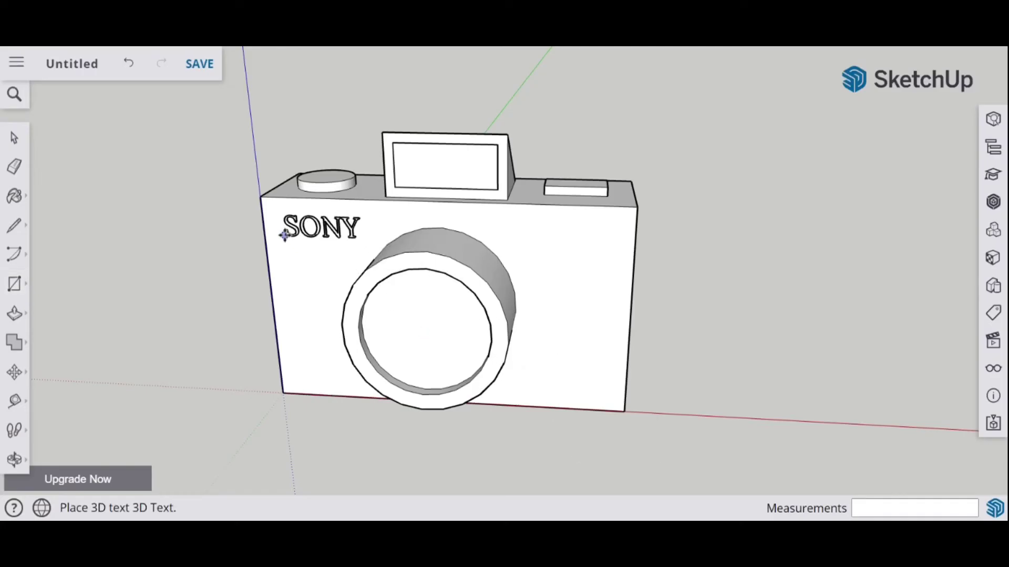
- Place the SONY text on the camera body's front face, in the upper corner below the round button, and deselect it
{"action": "scroll", "coordinate": [297, 234], "scroll_direction": "up", "scroll_amount": 5}
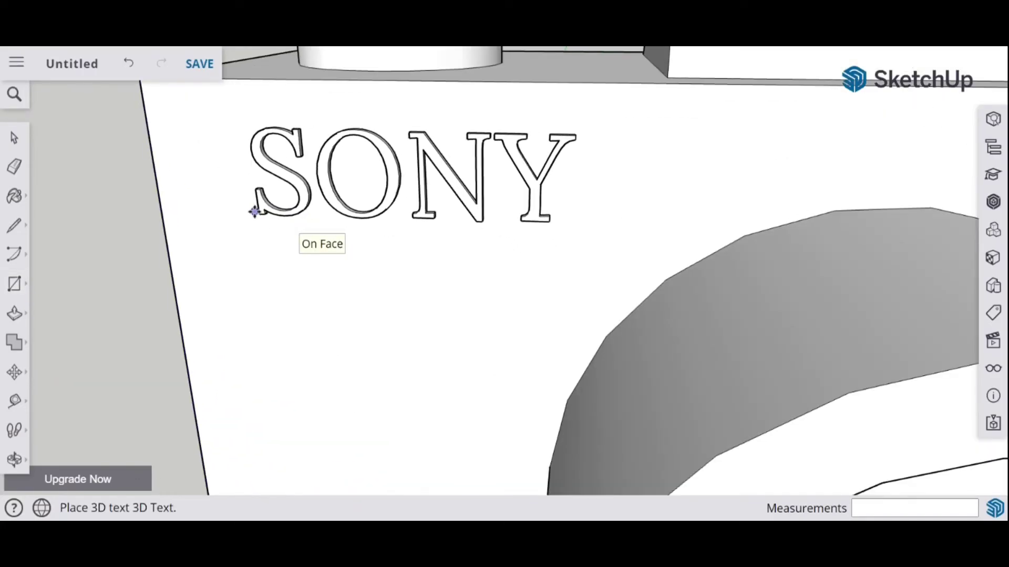
{"action": "left_click", "coordinate": [251, 245]}
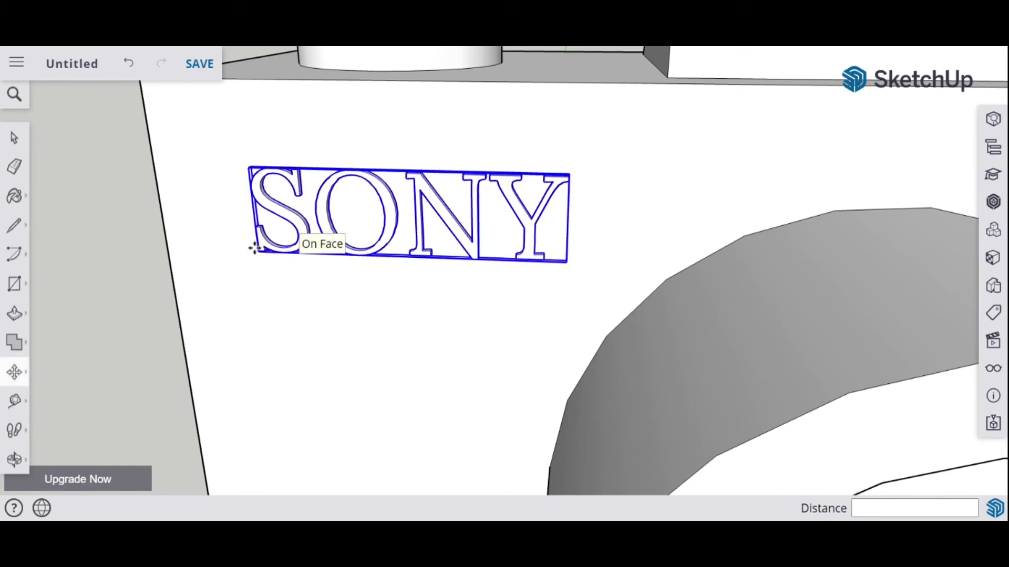
{"action": "left_click", "coordinate": [14, 137]}
{"action": "left_click", "coordinate": [383, 308]}
- Draw a screen rectangle of about 745 by 564 mm on the camera body's back face
{"action": "scroll", "coordinate": [526, 316], "scroll_direction": "down", "scroll_amount": 5}
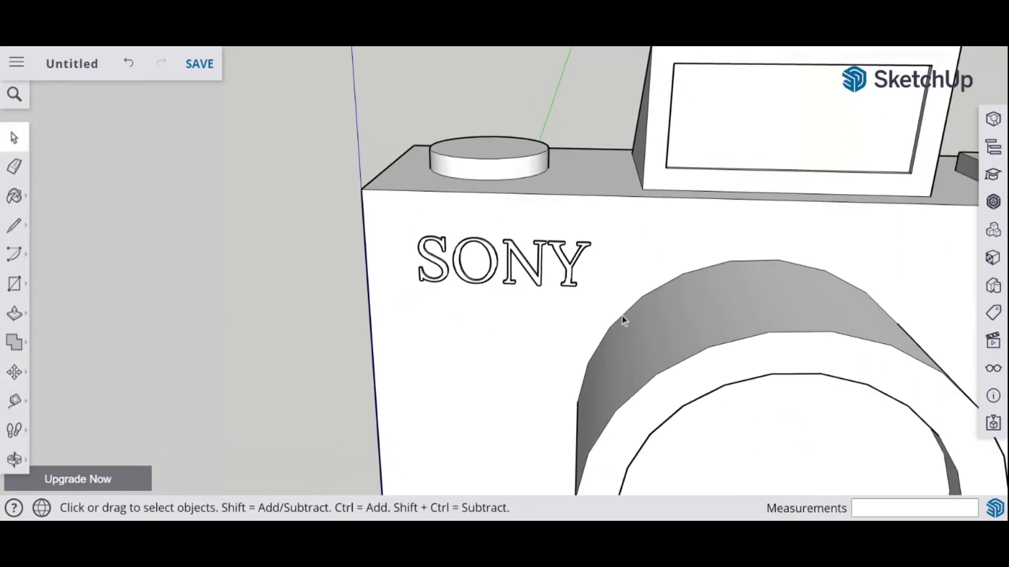
{"action": "middle_click_drag", "start_coordinate": [622, 316], "coordinate": [615, 359]}
{"action": "scroll", "coordinate": [615, 359], "scroll_direction": "down", "scroll_amount": 3}
{"action": "middle_click_drag", "start_coordinate": [488, 279], "coordinate": [344, 242]}
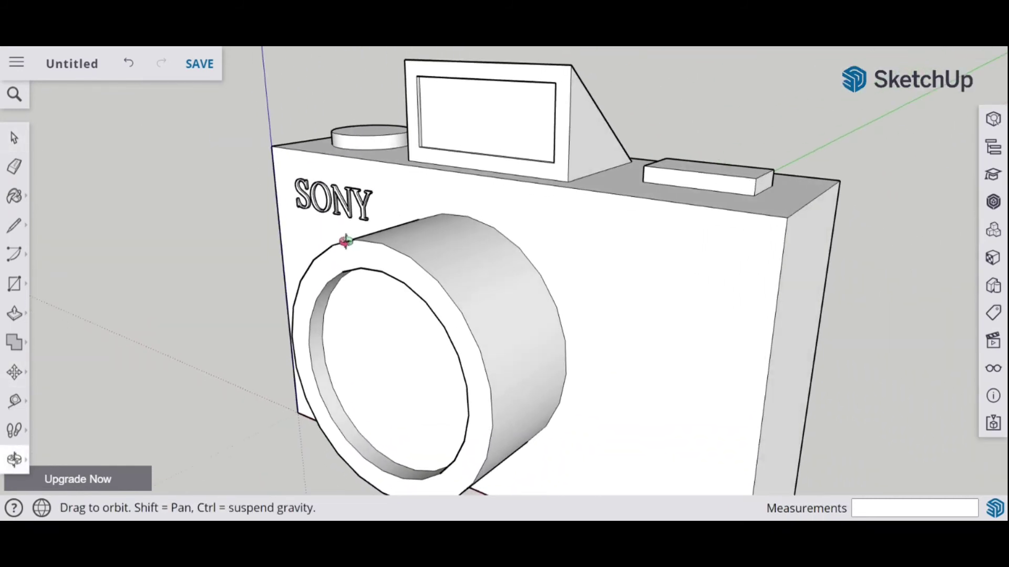
{"action": "scroll", "coordinate": [418, 333], "scroll_direction": "down", "scroll_amount": 2}
{"action": "scroll", "coordinate": [570, 301], "scroll_direction": "up", "scroll_amount": 3}
{"action": "middle_click_drag", "start_coordinate": [570, 301], "coordinate": [571, 282], "text": "shift"}
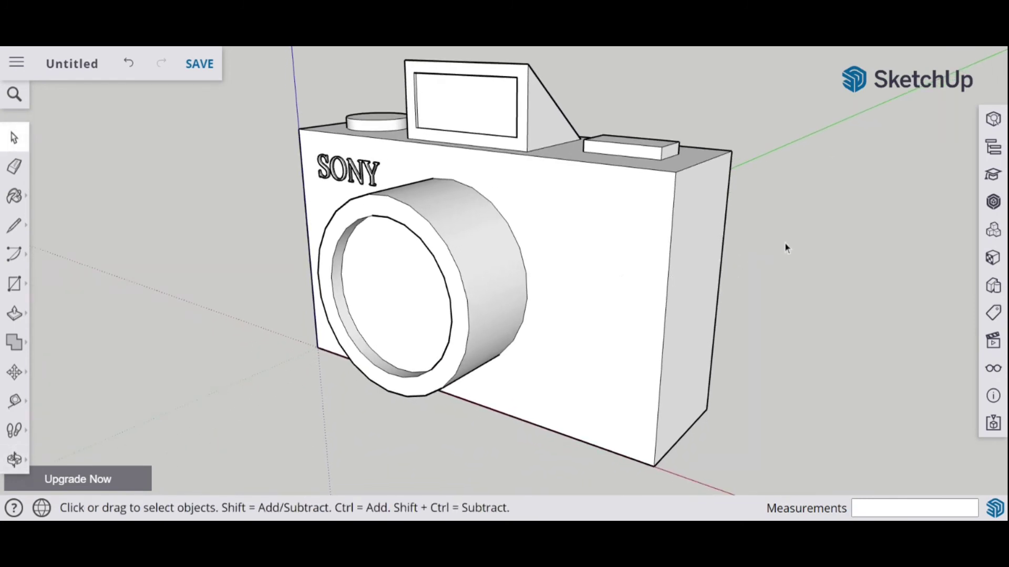
{"action": "middle_click_drag", "start_coordinate": [827, 250], "coordinate": [497, 272]}
{"action": "scroll", "coordinate": [459, 293], "scroll_direction": "down", "scroll_amount": 1}
{"action": "left_click", "coordinate": [20, 289]}
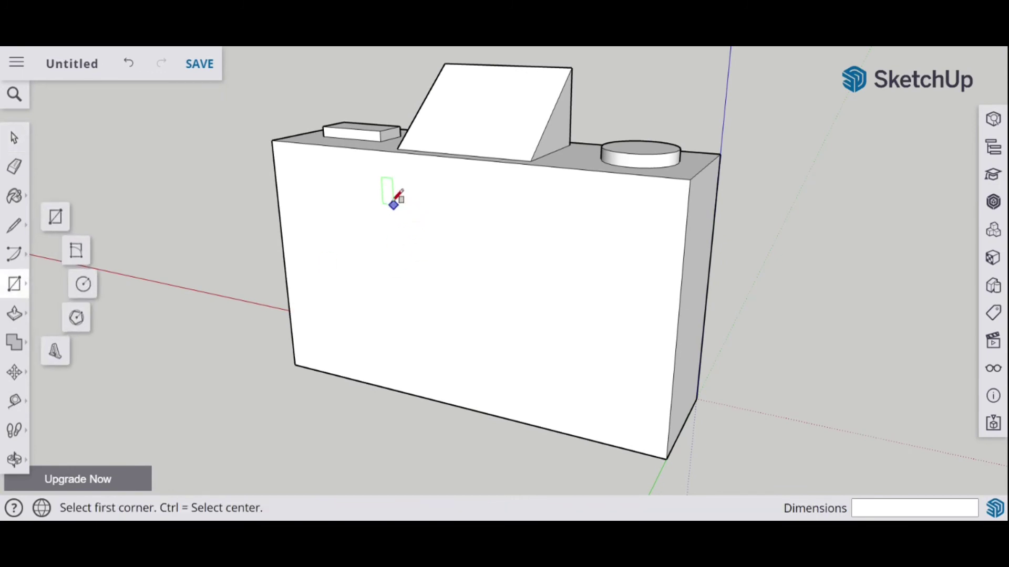
{"action": "left_click", "coordinate": [383, 179]}
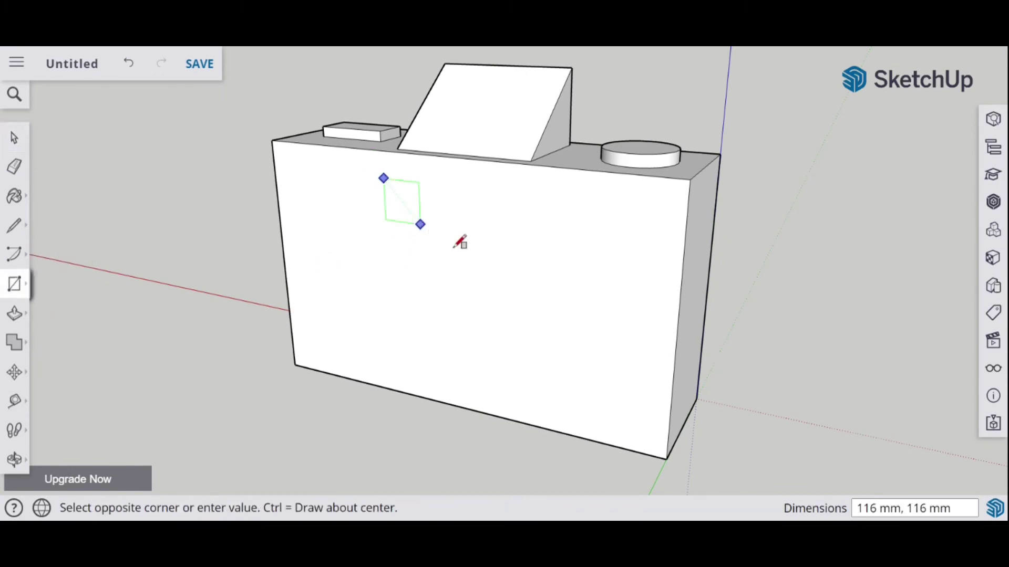
{"action": "left_click", "coordinate": [631, 420]}
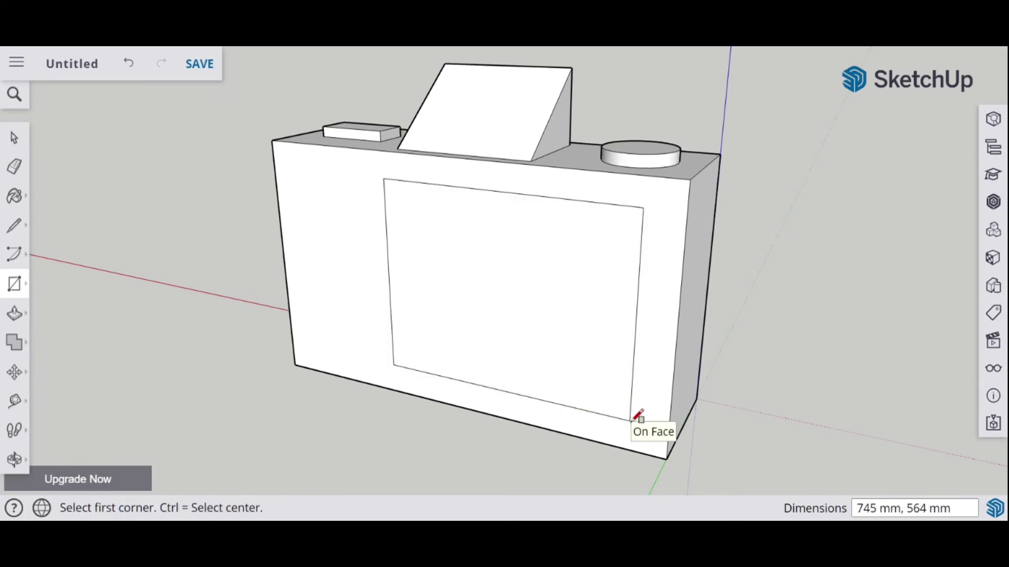
- Move the screen rectangle about 305 mm horizontally along the back face, toward the side with the rectangular button
{"action": "left_click", "coordinate": [14, 137]}
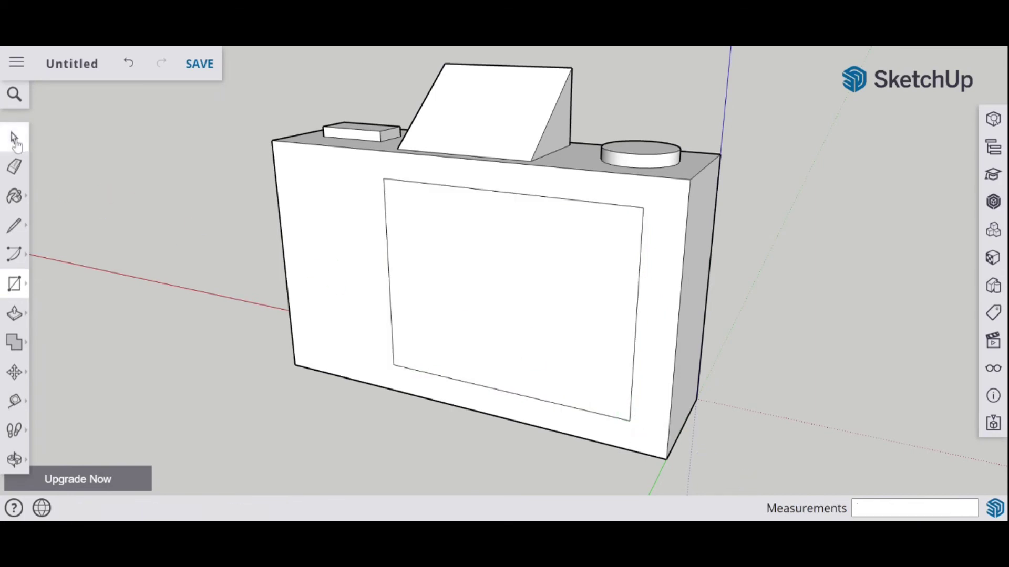
{"action": "left_click", "coordinate": [15, 373]}
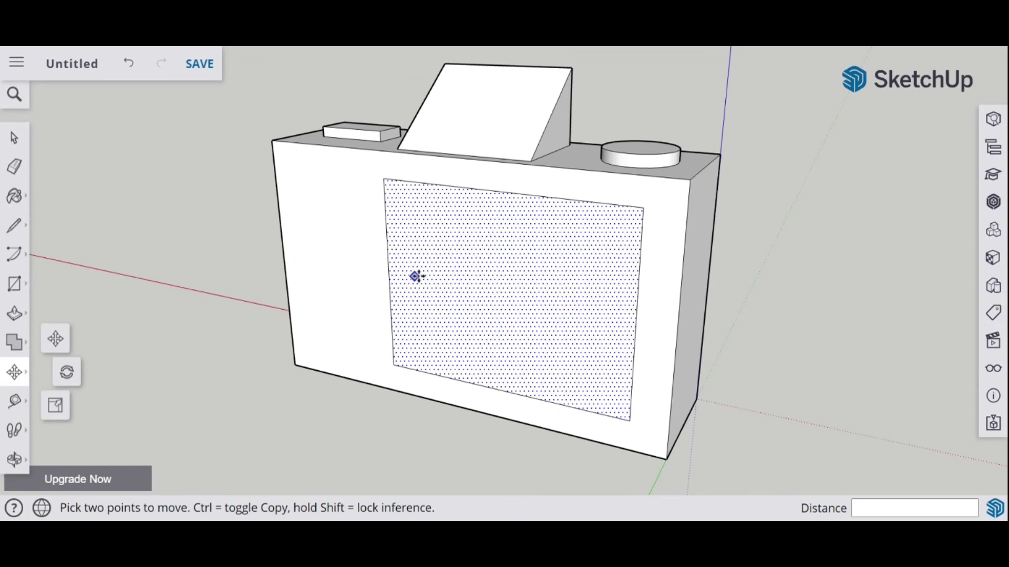
{"action": "left_click", "coordinate": [484, 277]}
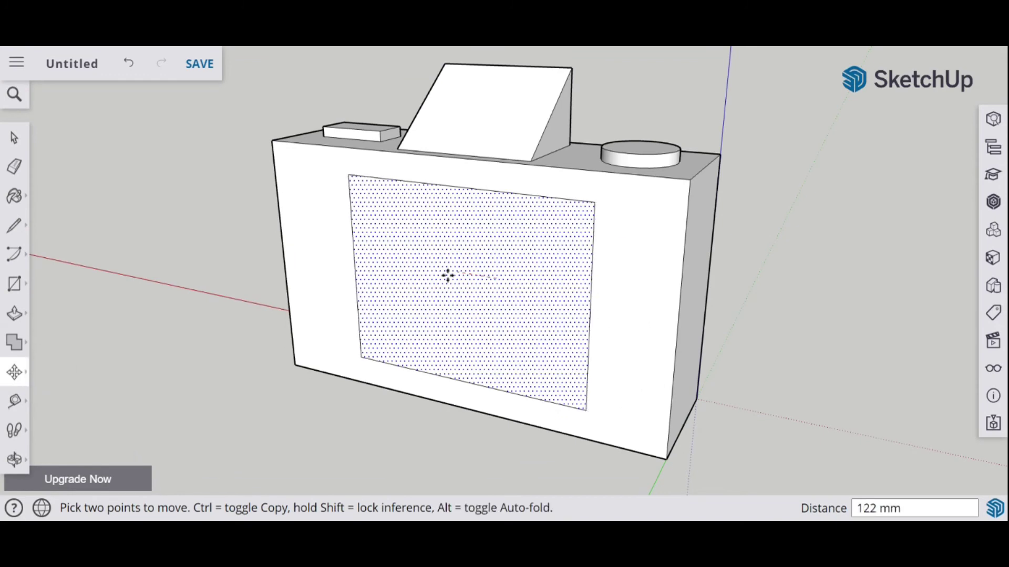
{"action": "left_click", "coordinate": [400, 268]}
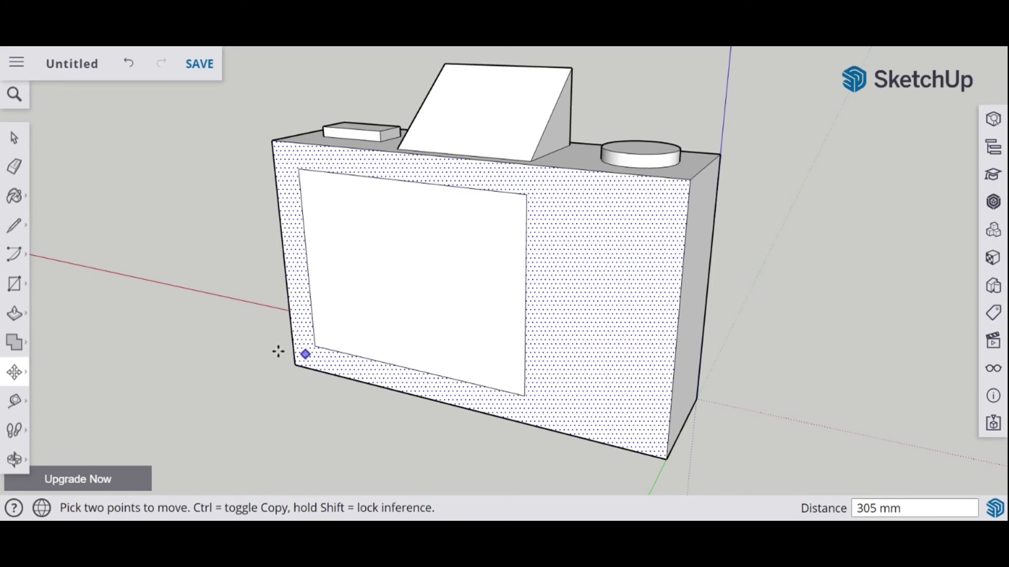
- Offset the rear screen rectangle inward by about 33 mm to form a frame outline
{"action": "middle_click_drag", "start_coordinate": [132, 252], "coordinate": [453, 248]}
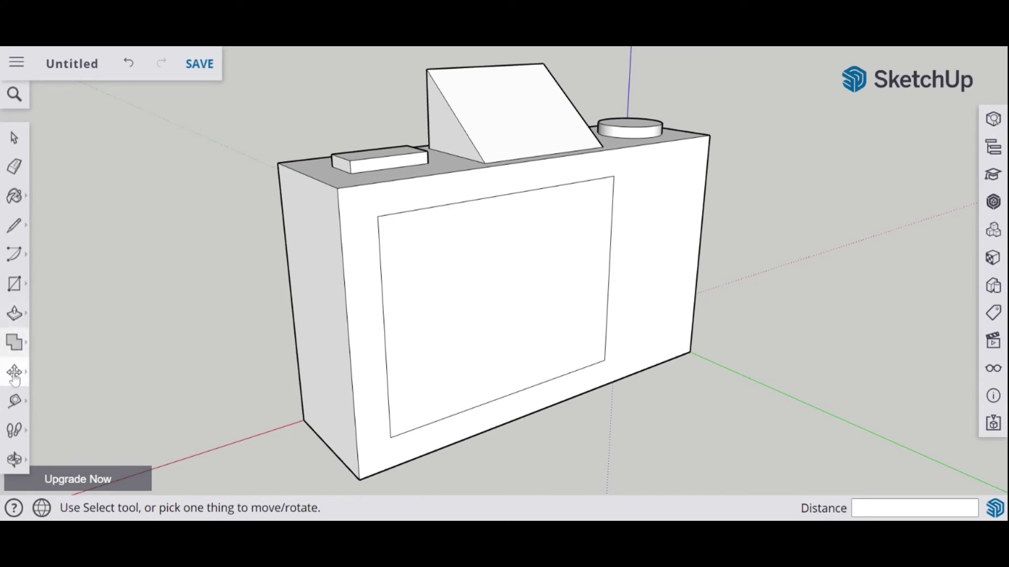
{"action": "left_click", "coordinate": [16, 324]}
{"action": "left_click", "coordinate": [68, 310]}
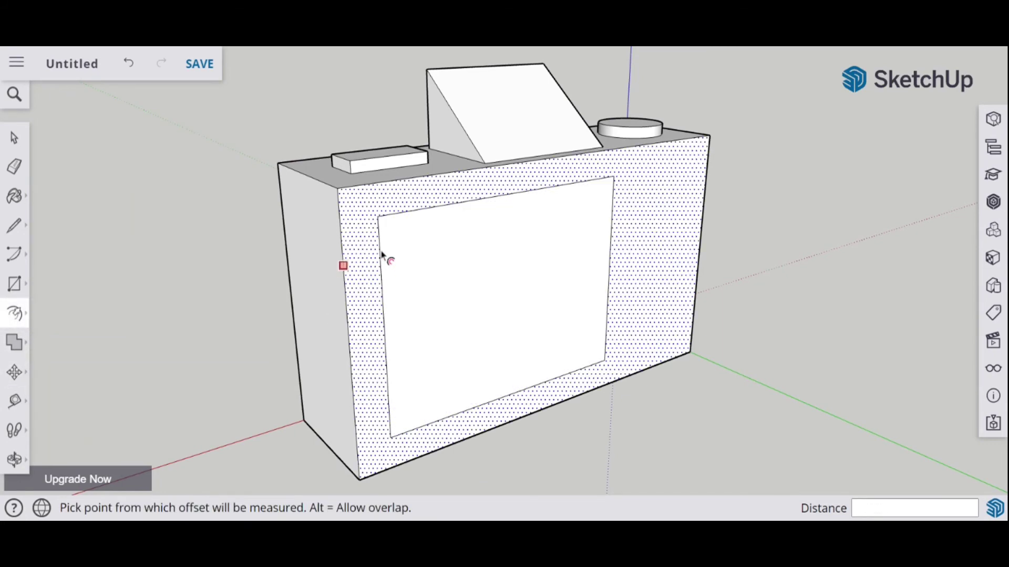
{"action": "left_click", "coordinate": [394, 237]}
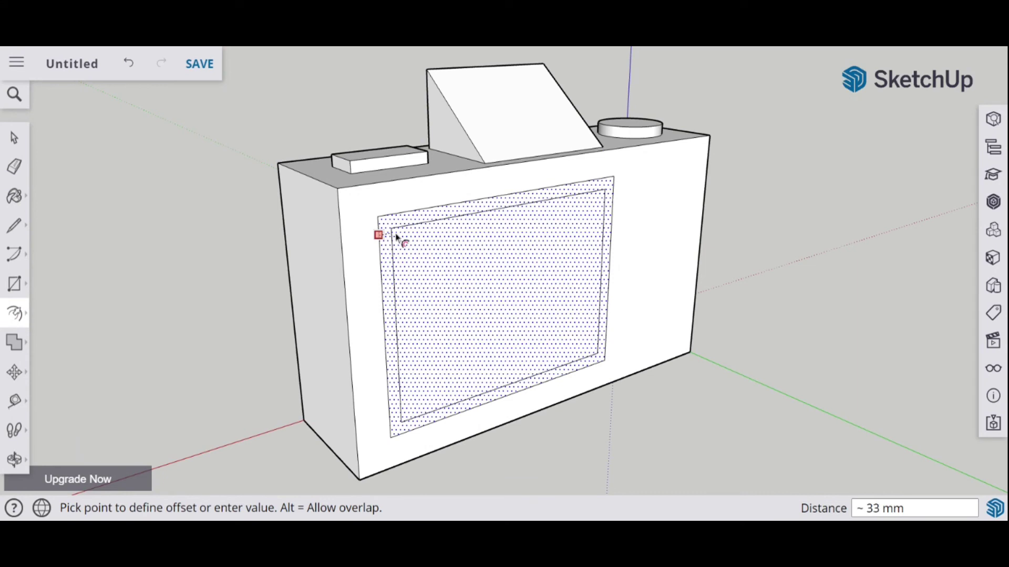
{"action": "left_click", "coordinate": [398, 238]}
{"action": "key", "text": "Escape"}
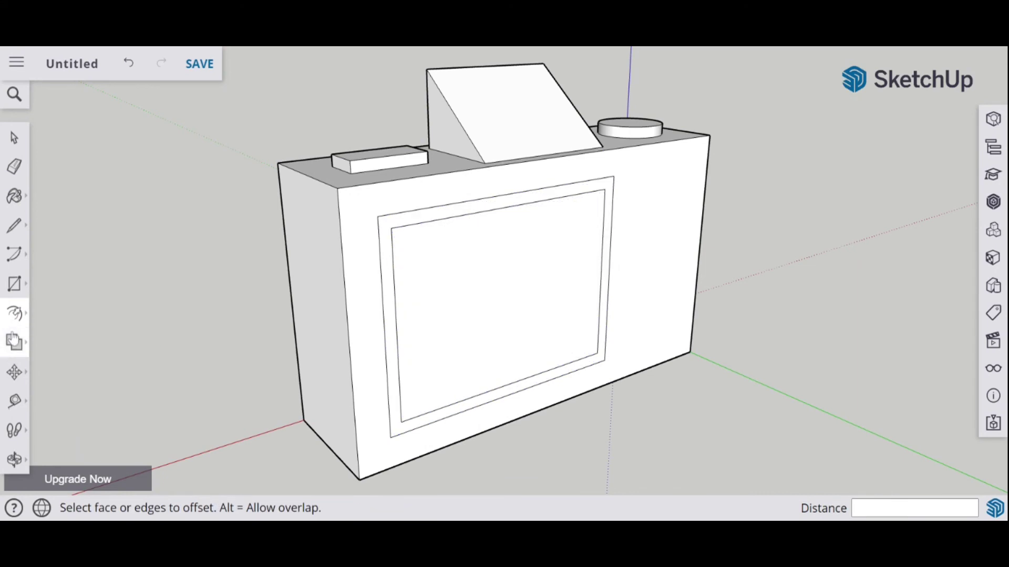
- Push/Pull the screen's border outward by 8 mm to raise the frame from the back face
{"action": "left_click", "coordinate": [14, 323]}
{"action": "left_click", "coordinate": [55, 278]}
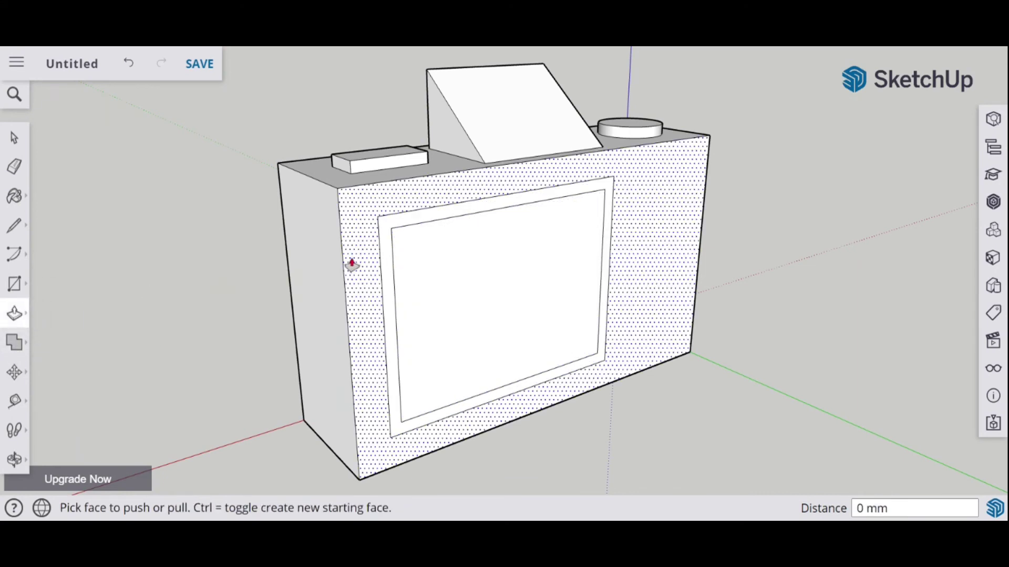
{"action": "left_click", "coordinate": [387, 230]}
{"action": "type", "text": "8"}
{"action": "key", "text": "Return"}
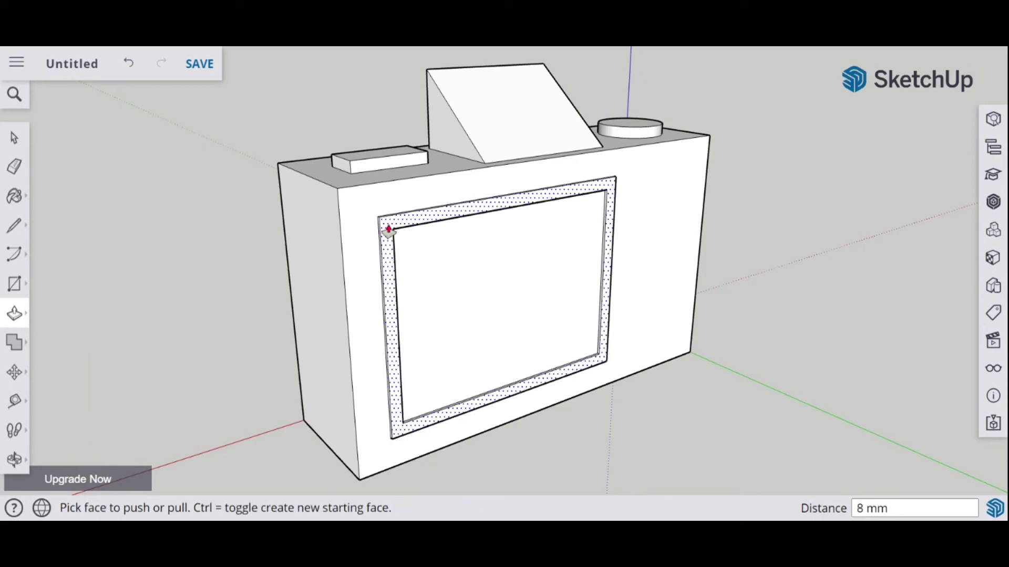
- Draw two level circles with radii of about 31 mm and 28 mm beside the screen frame on the back face
{"action": "key", "text": "o"}
{"action": "left_click_drag", "start_coordinate": [771, 419], "coordinate": [620, 431]}
{"action": "key", "text": "p"}
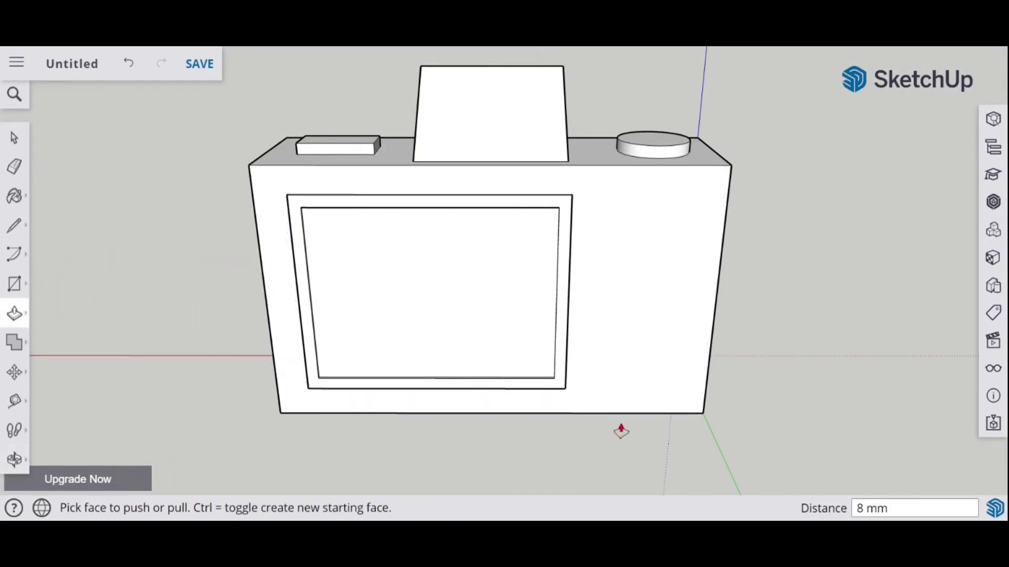
{"action": "left_click", "coordinate": [18, 290]}
{"action": "left_click", "coordinate": [78, 284]}
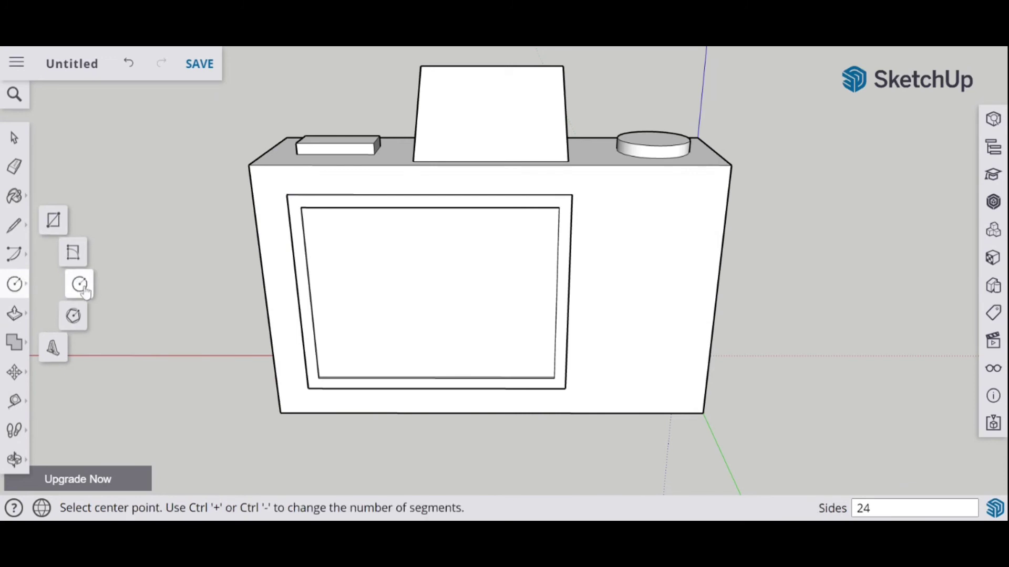
{"action": "left_click", "coordinate": [617, 224]}
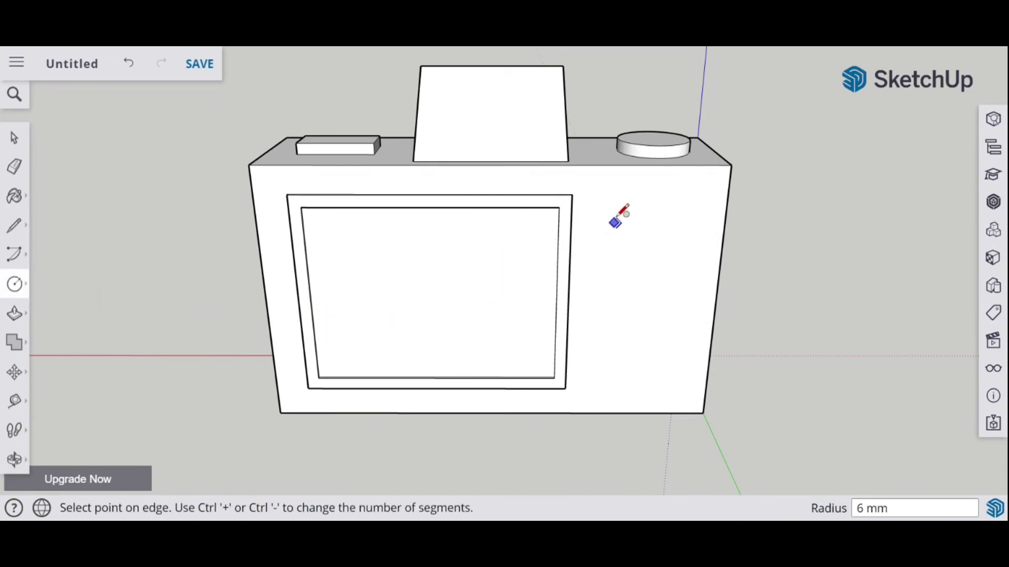
{"action": "left_click", "coordinate": [606, 220]}
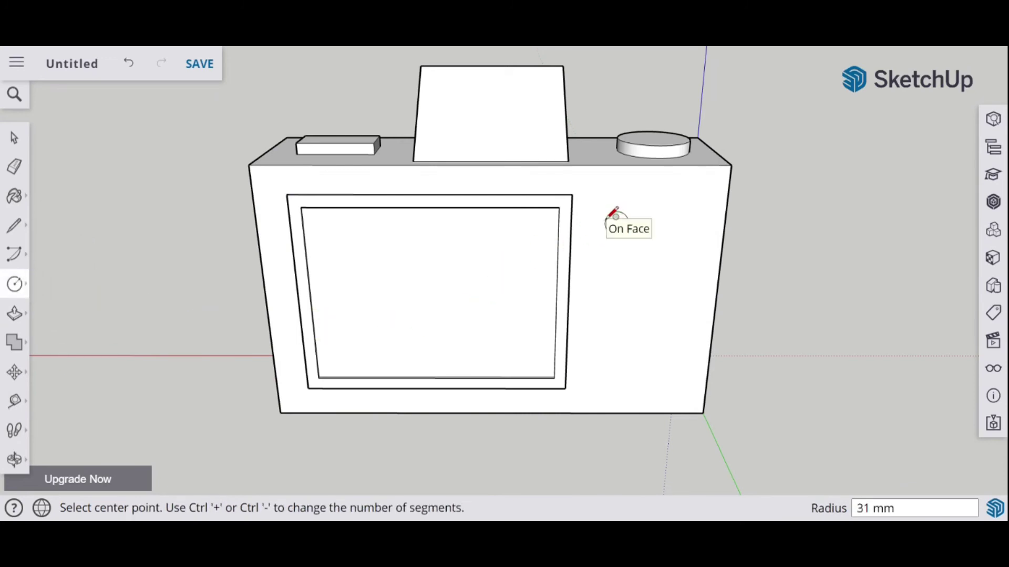
{"action": "left_click", "coordinate": [679, 223]}
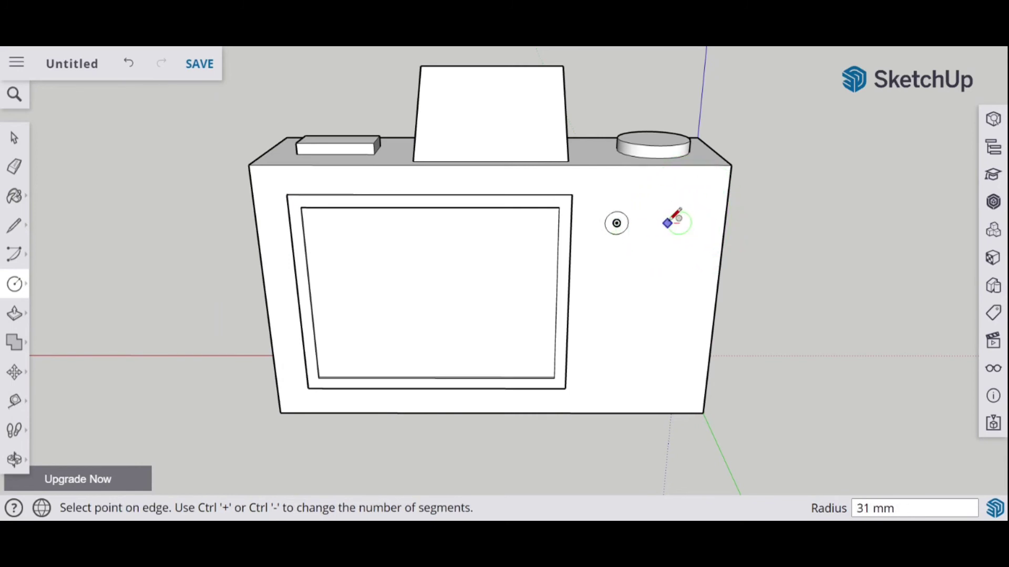
{"action": "left_click", "coordinate": [683, 217]}
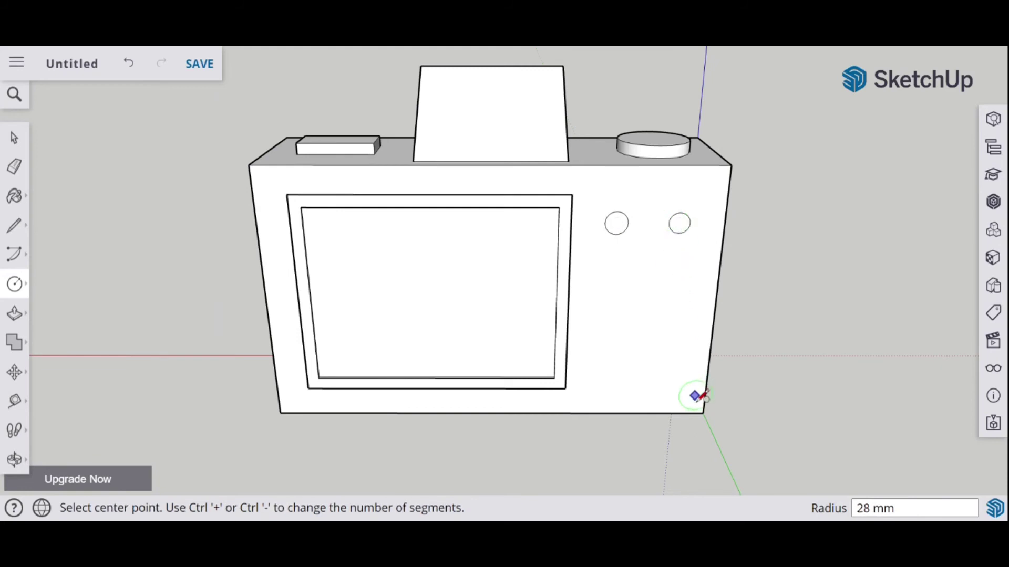
- Push/Pull both back-face circles outward by about 24 mm so they form matching round buttons
{"action": "key", "text": "space"}
{"action": "left_click", "coordinate": [15, 314]}
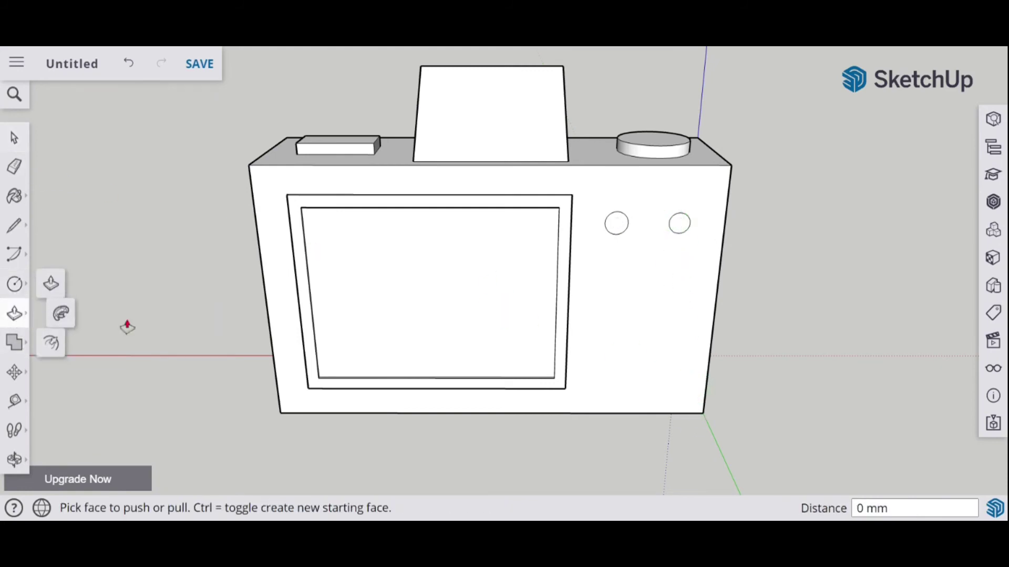
{"action": "left_click", "coordinate": [617, 232]}
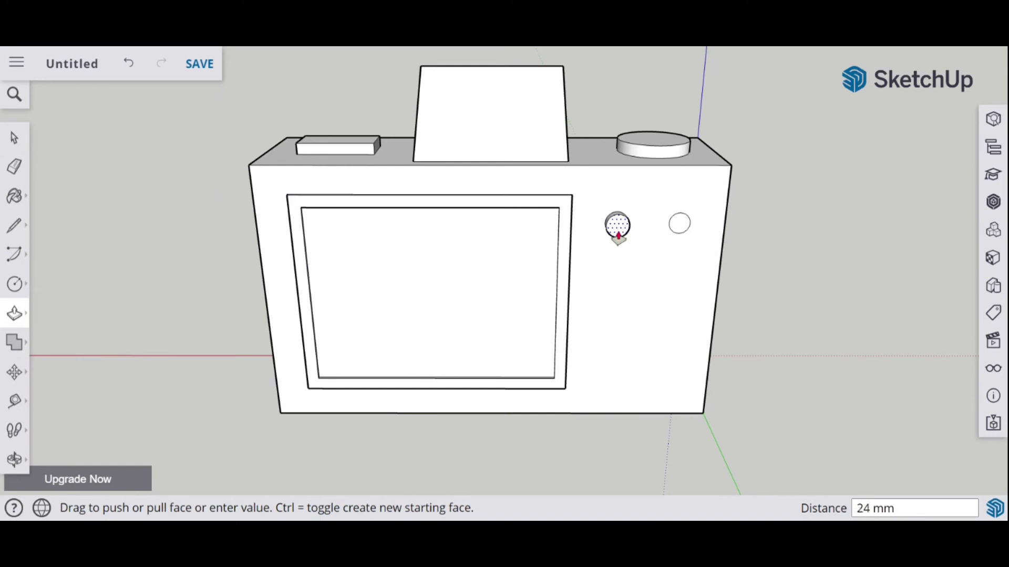
{"action": "left_click", "coordinate": [618, 236]}
{"action": "left_click", "coordinate": [678, 227]}
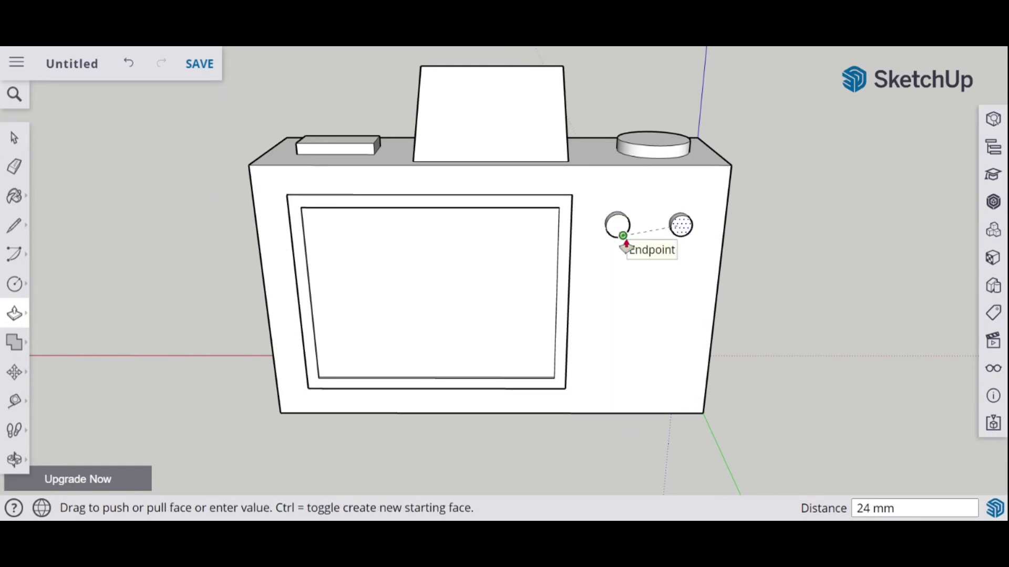
{"action": "scroll", "coordinate": [624, 243], "scroll_direction": "up", "scroll_amount": 5}
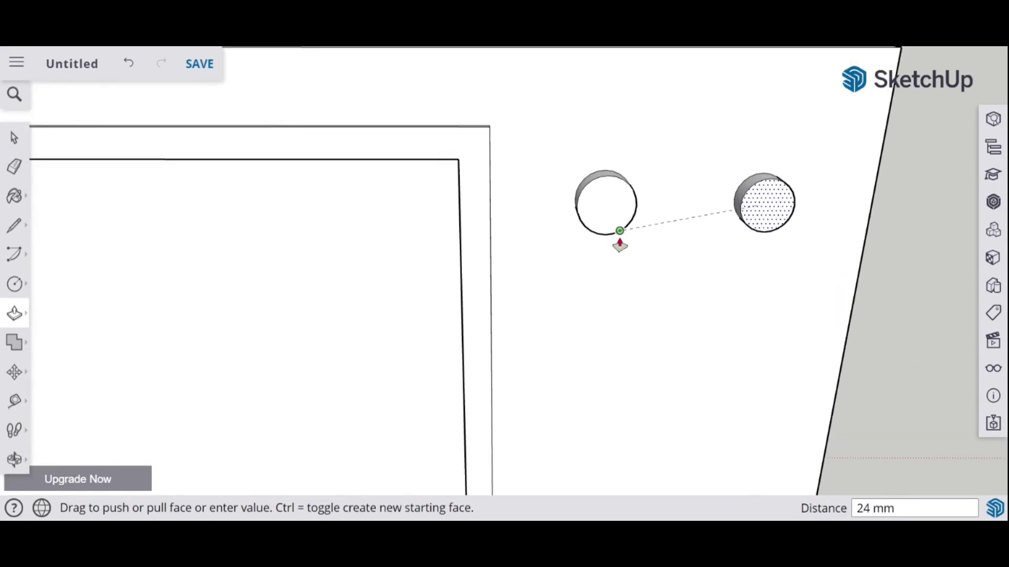
{"action": "left_click", "coordinate": [624, 243]}
{"action": "middle_click_drag", "start_coordinate": [624, 243], "coordinate": [388, 322]}
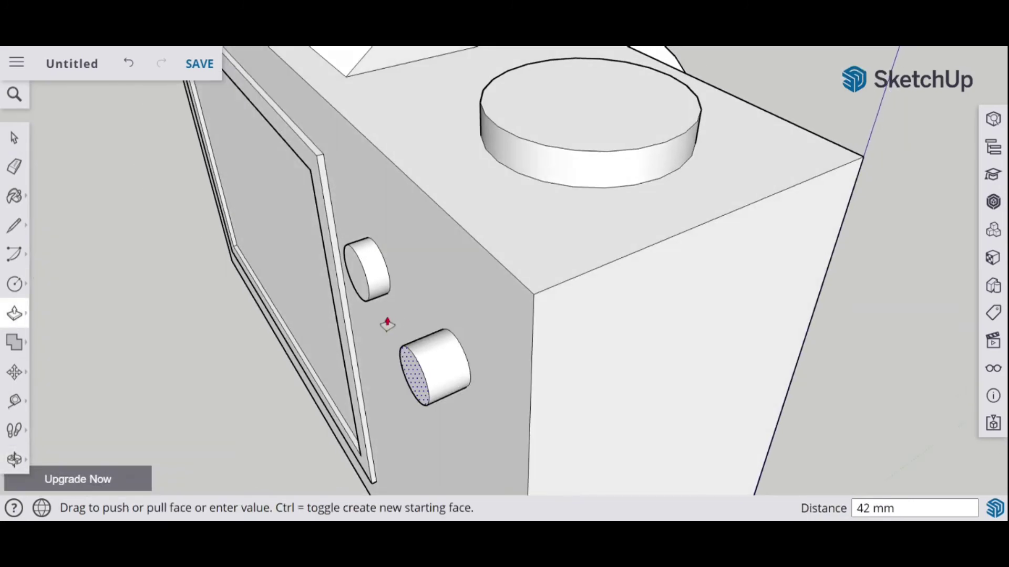
{"action": "left_click", "coordinate": [366, 284]}
{"action": "scroll", "coordinate": [581, 373], "scroll_direction": "down", "scroll_amount": 5}
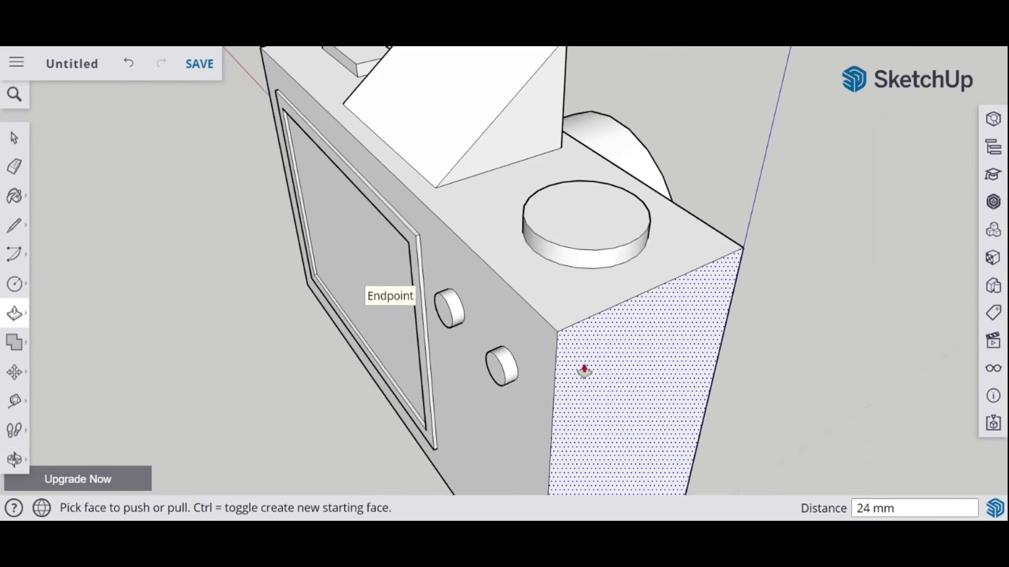
- Draw a rectangle of about 235 by 145 mm on the camera's front face, in the upper corner opposite the SONY text
{"action": "mouse_move", "coordinate": [582, 368]}
{"action": "middle_mouse_down"}
{"action": "mouse_move", "coordinate": [434, 326]}
{"action": "mouse_move", "coordinate": [588, 299]}
{"action": "mouse_move", "coordinate": [299, 333]}
{"action": "mouse_move", "coordinate": [654, 338]}
{"action": "mouse_move", "coordinate": [593, 379]}
{"action": "mouse_move", "coordinate": [535, 338]}
{"action": "mouse_move", "coordinate": [651, 315]}
{"action": "mouse_move", "coordinate": [567, 354]}
{"action": "middle_mouse_up"}
{"action": "key", "text": "p"}
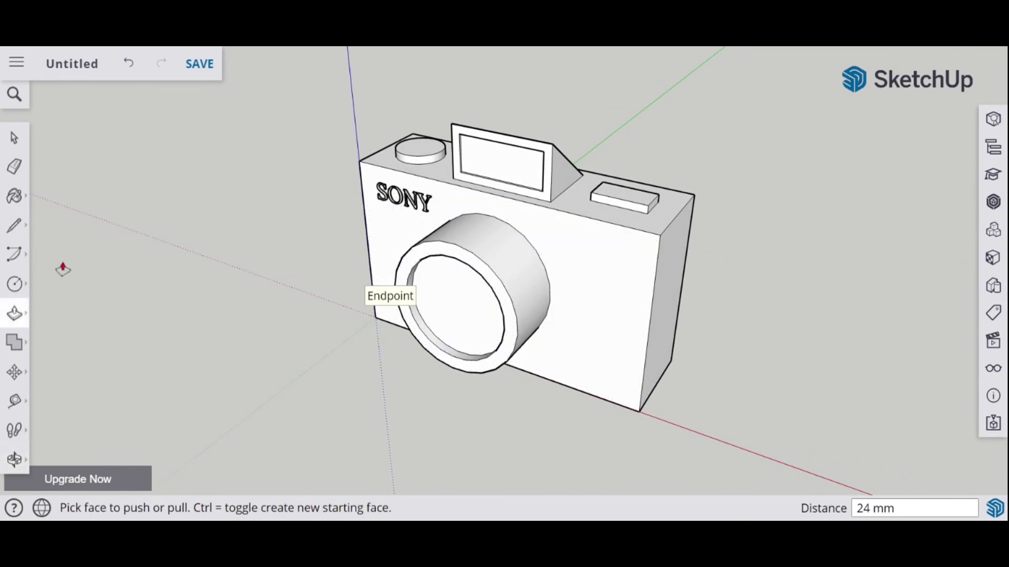
{"action": "left_click", "coordinate": [16, 294]}
{"action": "left_click", "coordinate": [56, 215]}
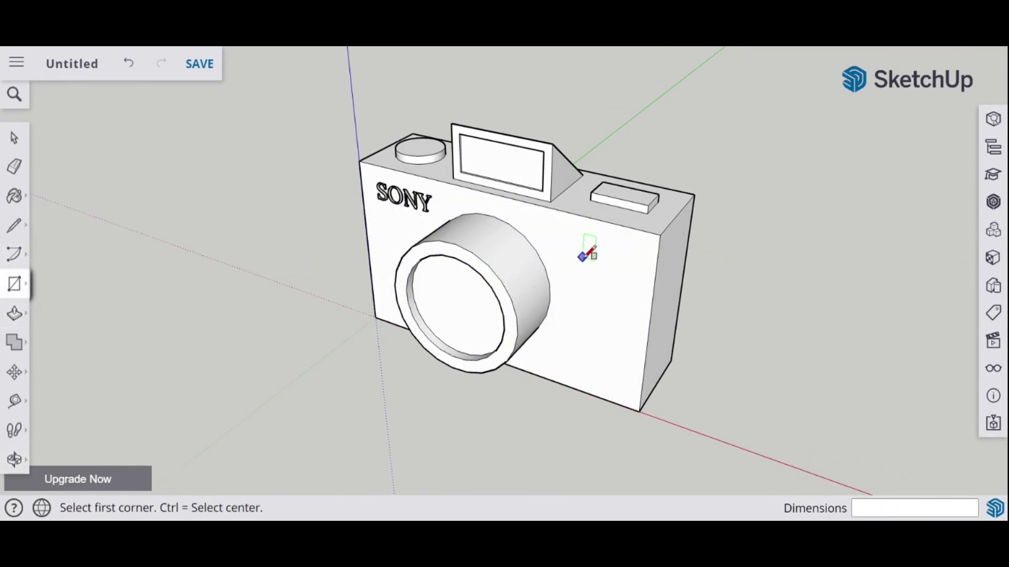
{"action": "left_click", "coordinate": [572, 238]}
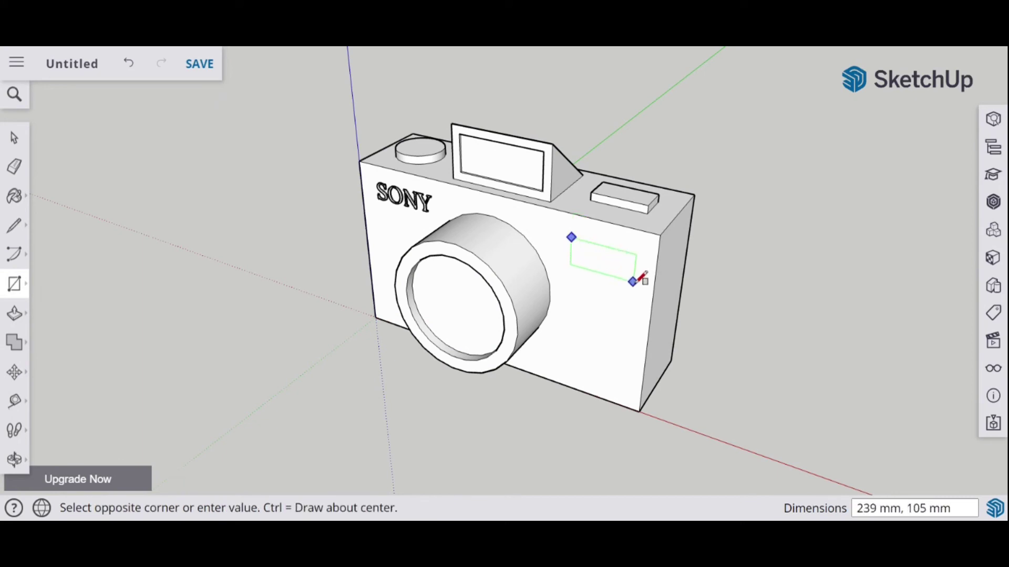
{"action": "key", "text": "Escape"}
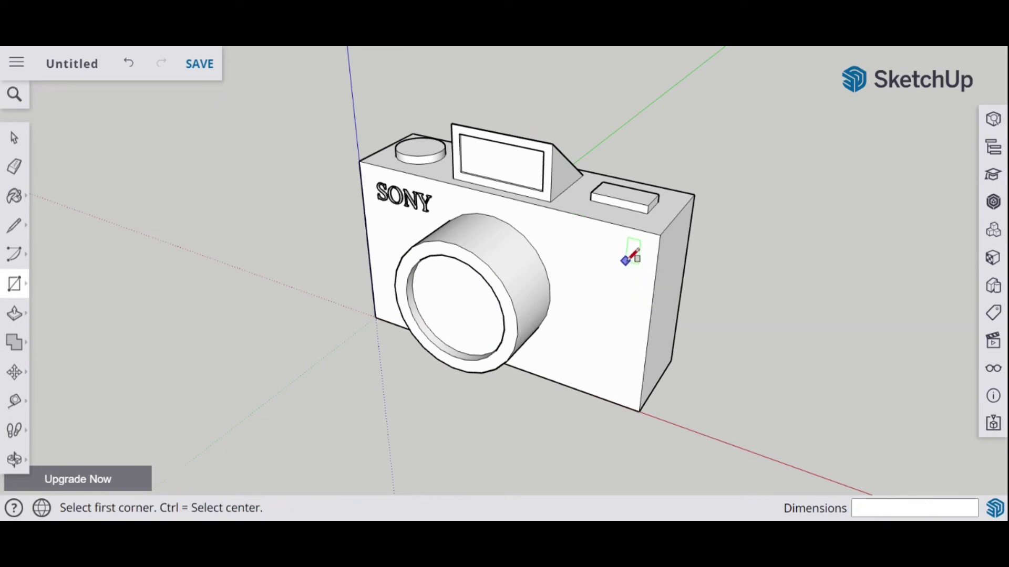
{"action": "left_click", "coordinate": [643, 246]}
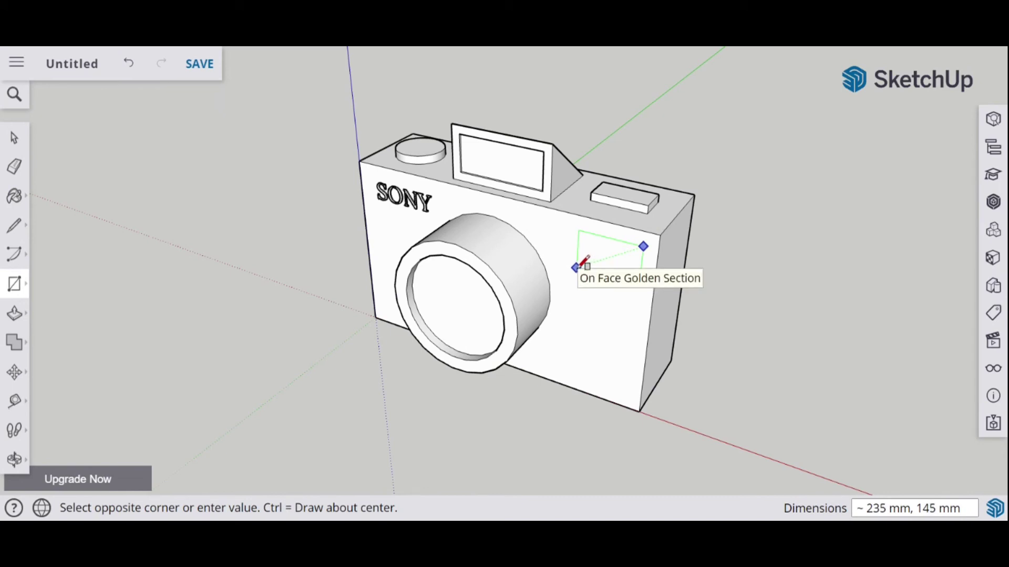
{"action": "left_click", "coordinate": [576, 268]}
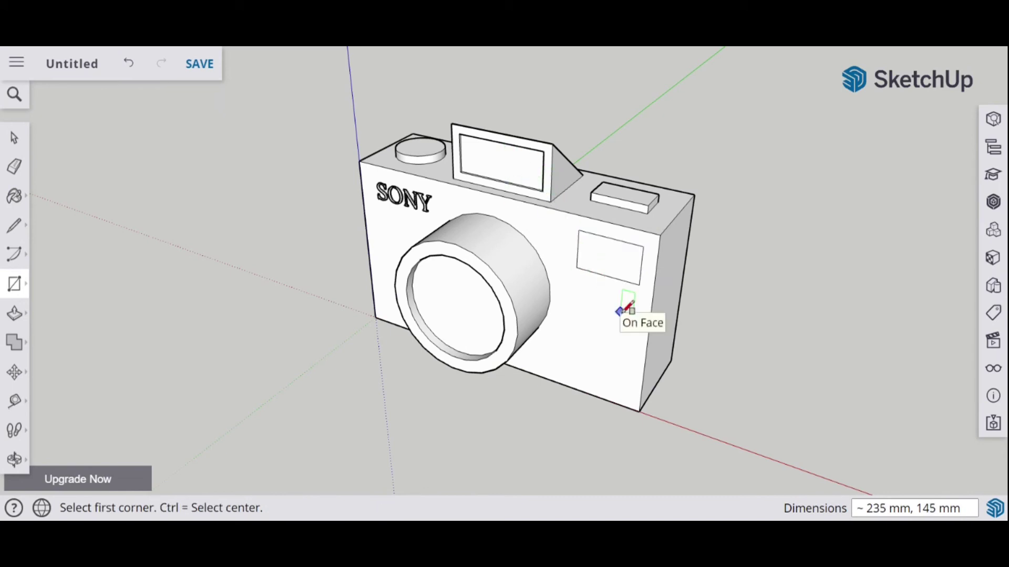
- Push/Pull the small front-face rectangle outward by about 15 mm
{"action": "left_click", "coordinate": [14, 314]}
{"action": "left_click", "coordinate": [613, 263]}
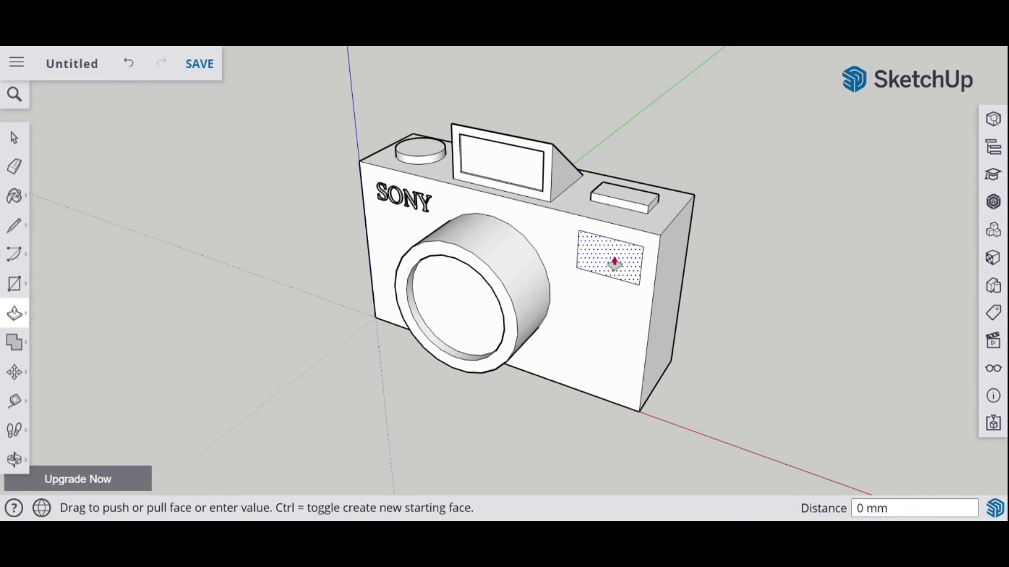
{"action": "left_click", "coordinate": [614, 263]}
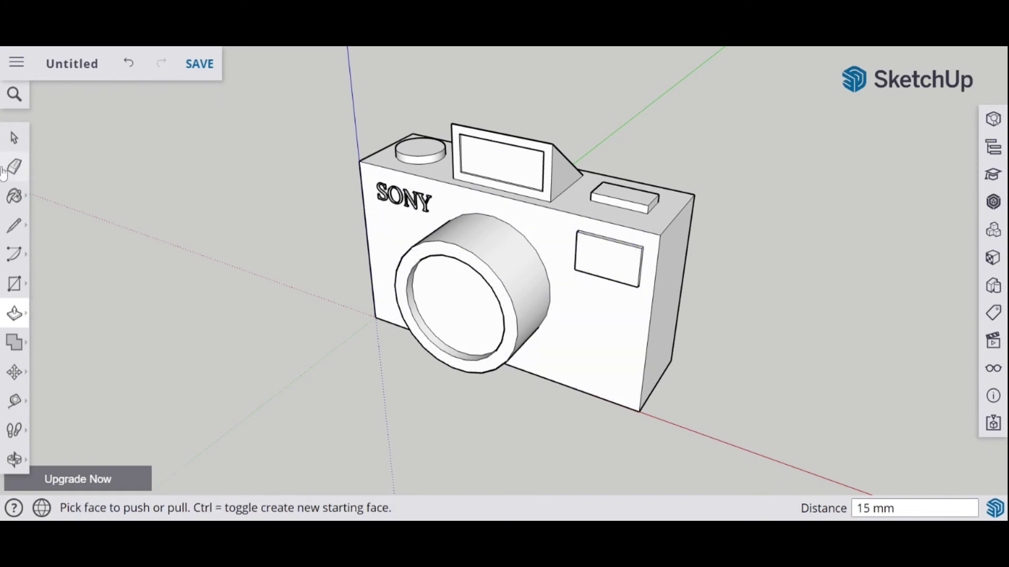
{"action": "left_click", "coordinate": [14, 138]}
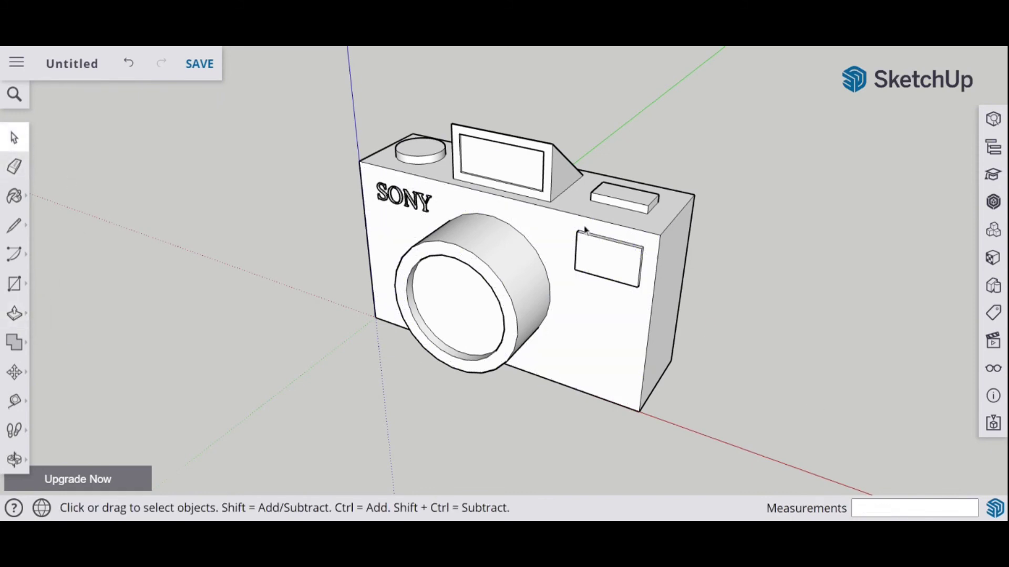
- Paint the camera body's front face with a dark grey from the Colors material collection
{"action": "mouse_move", "coordinate": [664, 238]}
{"action": "middle_mouse_down"}
{"action": "mouse_move", "coordinate": [672, 243]}
{"action": "mouse_move", "coordinate": [654, 252]}
{"action": "mouse_move", "coordinate": [656, 218]}
{"action": "mouse_move", "coordinate": [649, 266]}
{"action": "mouse_move", "coordinate": [653, 248]}
{"action": "middle_mouse_up"}
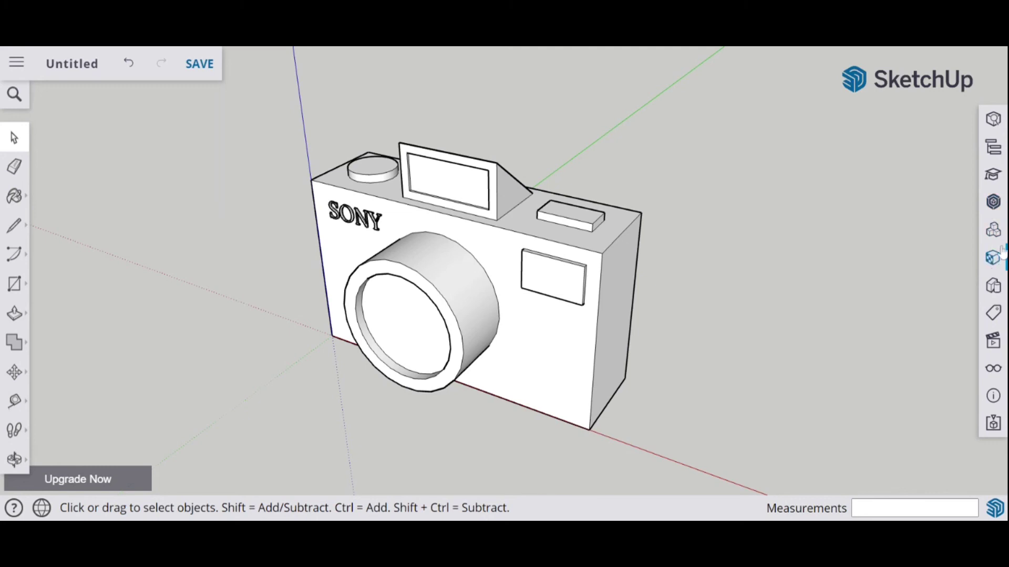
{"action": "left_click", "coordinate": [993, 258]}
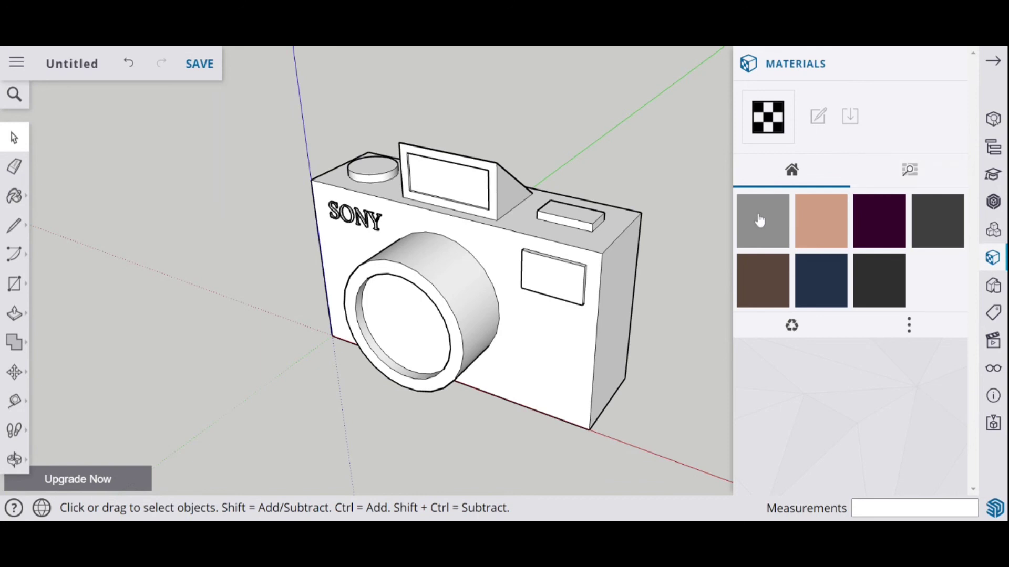
{"action": "left_click", "coordinate": [909, 172]}
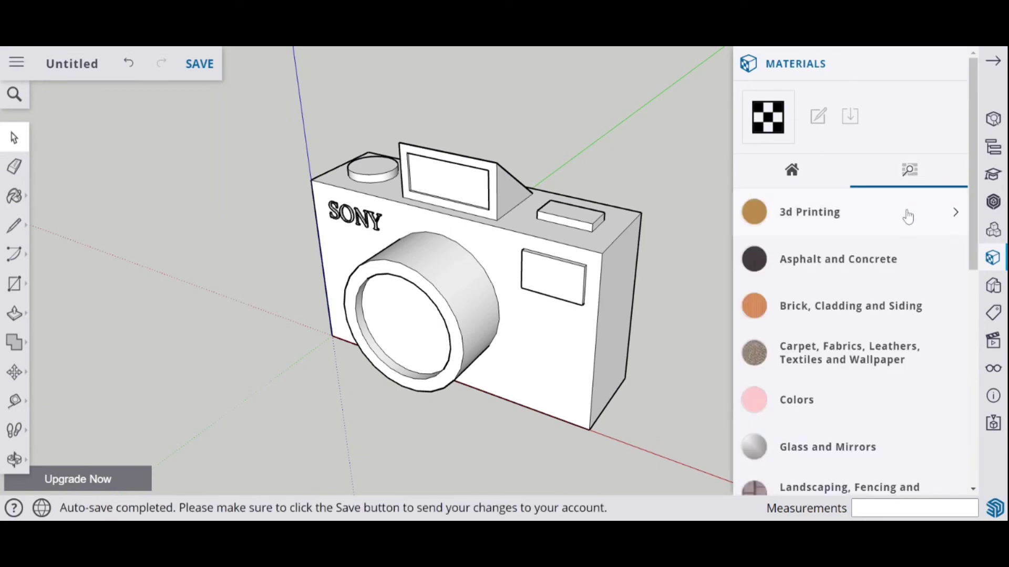
{"action": "scroll", "coordinate": [907, 225], "scroll_direction": "down", "scroll_amount": 3}
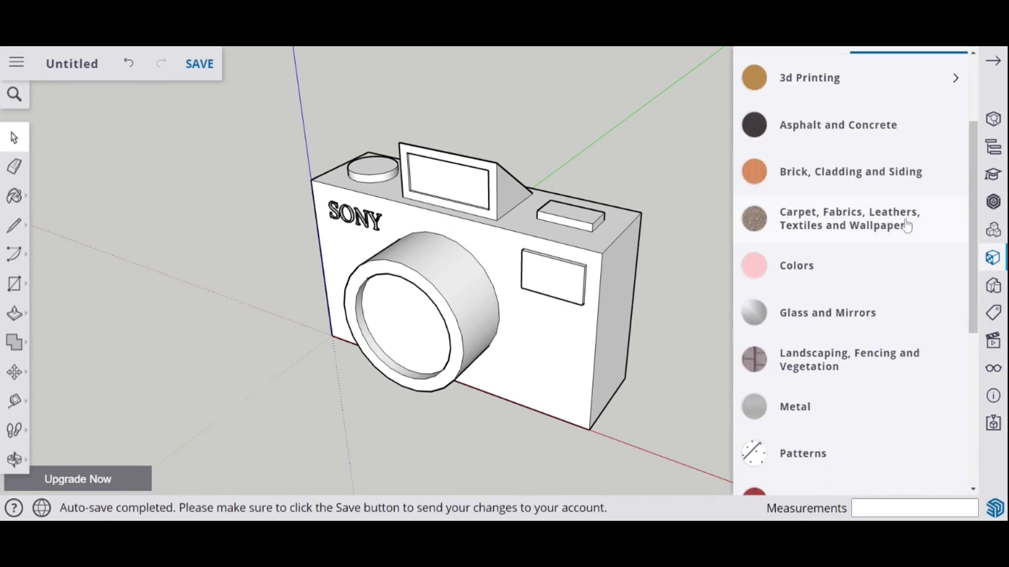
{"action": "left_click", "coordinate": [829, 271]}
{"action": "scroll", "coordinate": [841, 266], "scroll_direction": "down", "scroll_amount": 20}
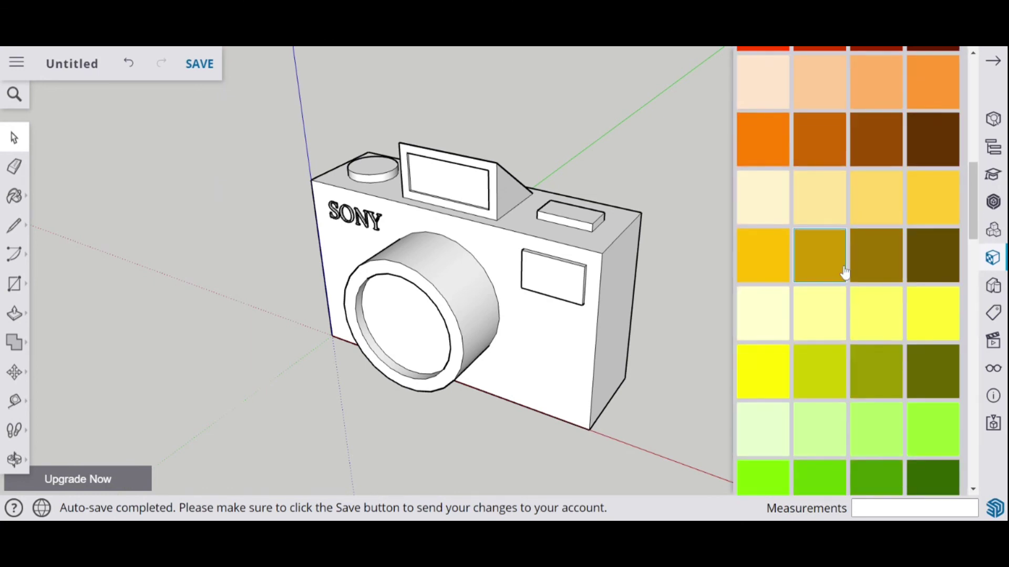
{"action": "scroll", "coordinate": [852, 252], "scroll_direction": "down", "scroll_amount": 2}
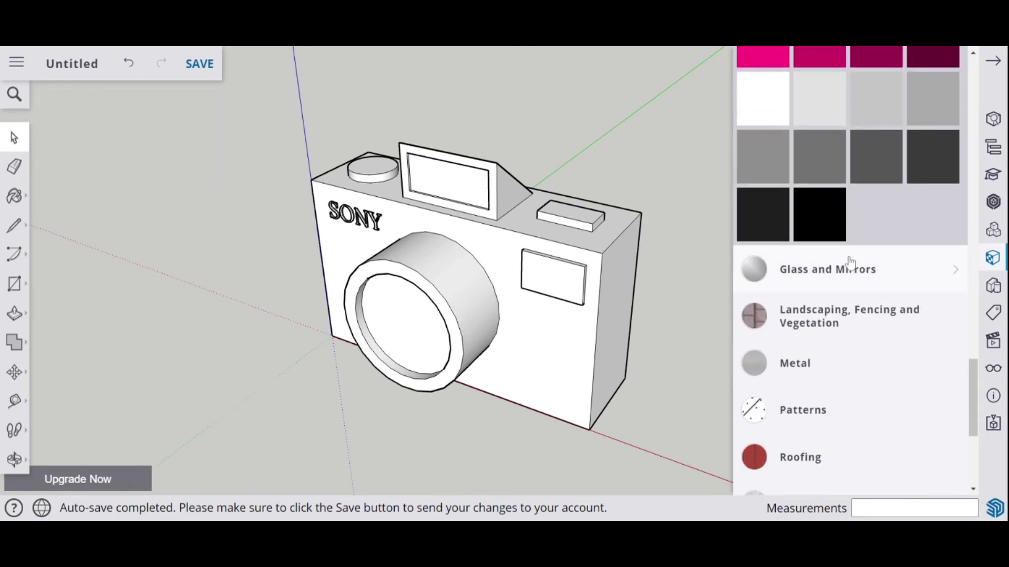
{"action": "left_click", "coordinate": [875, 163]}
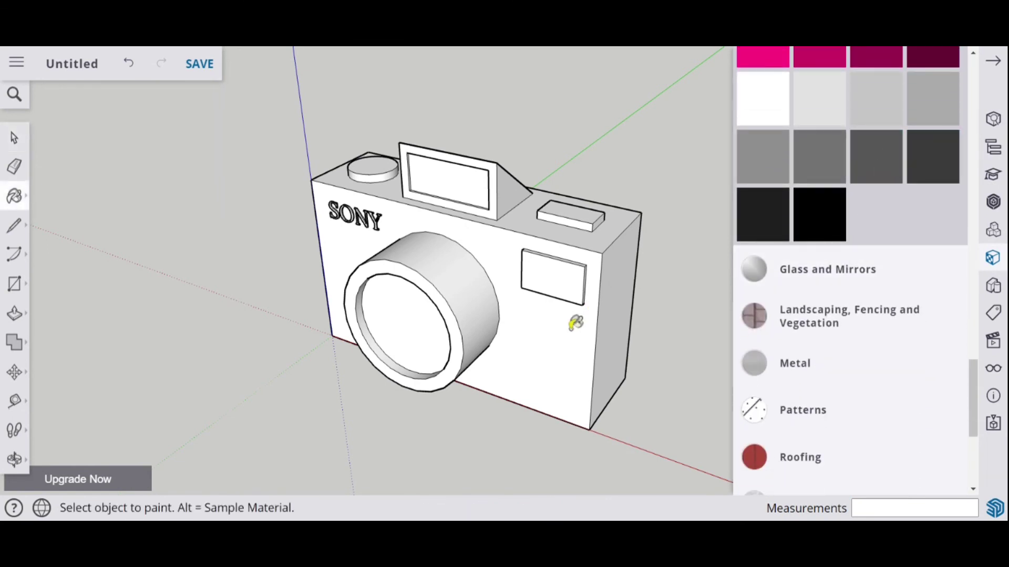
{"action": "left_click", "coordinate": [569, 342]}
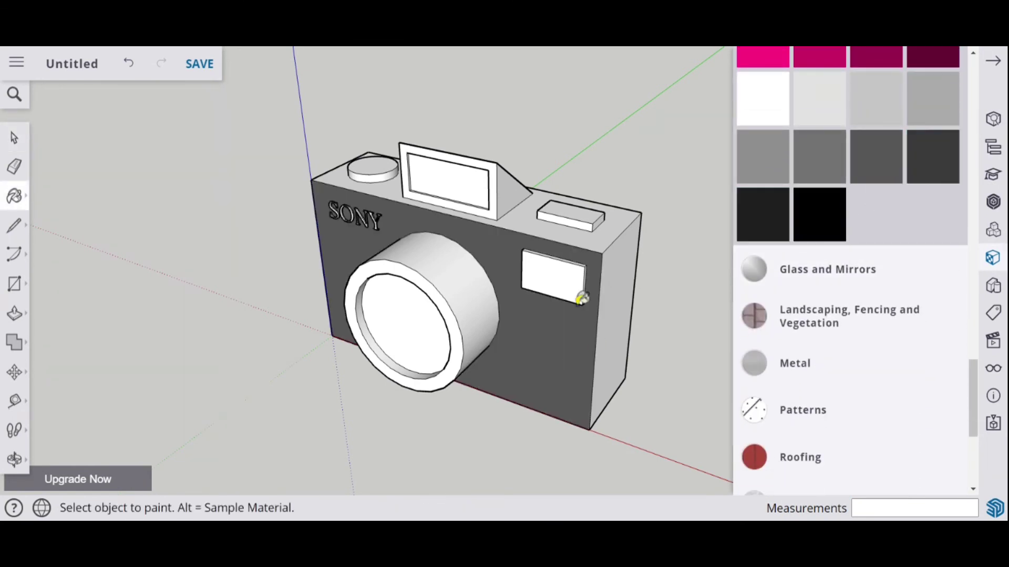
- Paint the camera's front face, lens barrel, lens rim, one body side and the top with a darker charcoal grey
{"action": "left_click", "coordinate": [553, 344]}
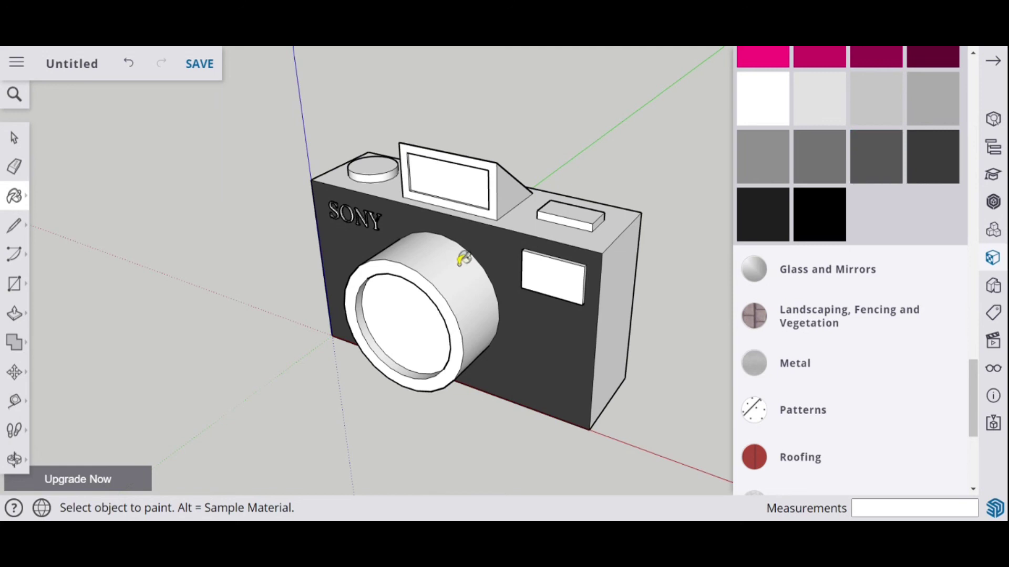
{"action": "left_click", "coordinate": [436, 251]}
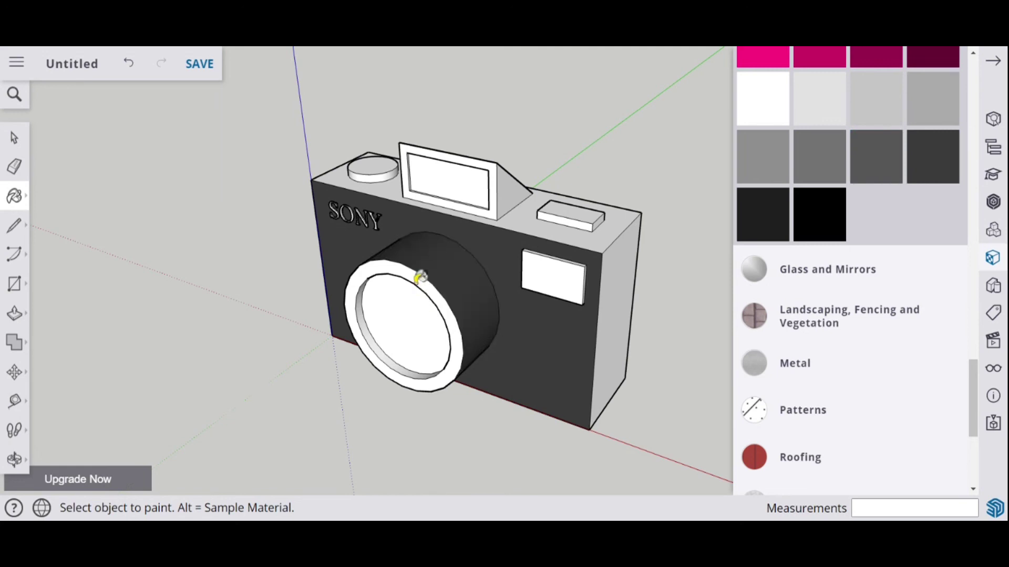
{"action": "left_click", "coordinate": [420, 274]}
{"action": "left_click", "coordinate": [618, 276]}
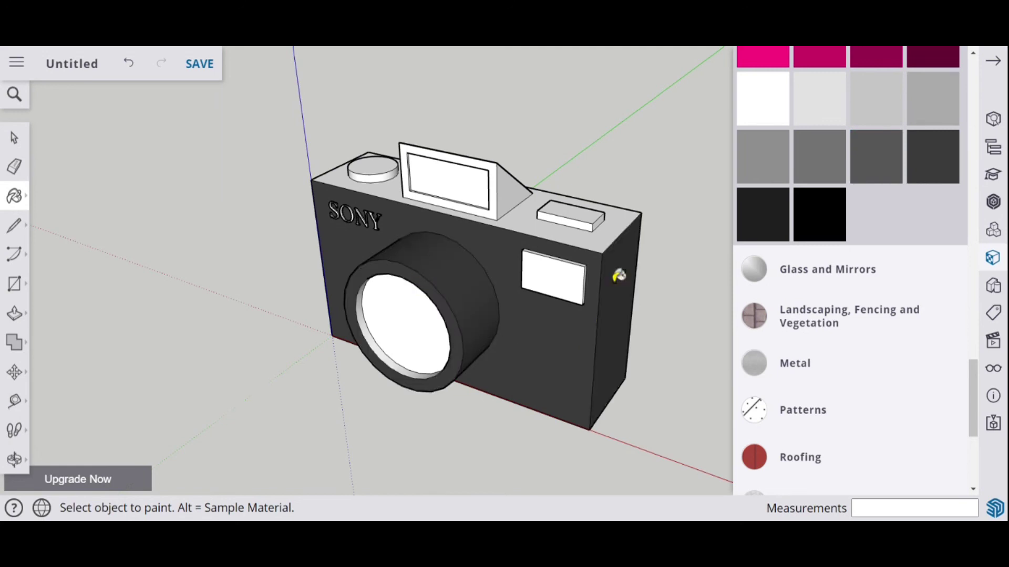
{"action": "left_click", "coordinate": [610, 227]}
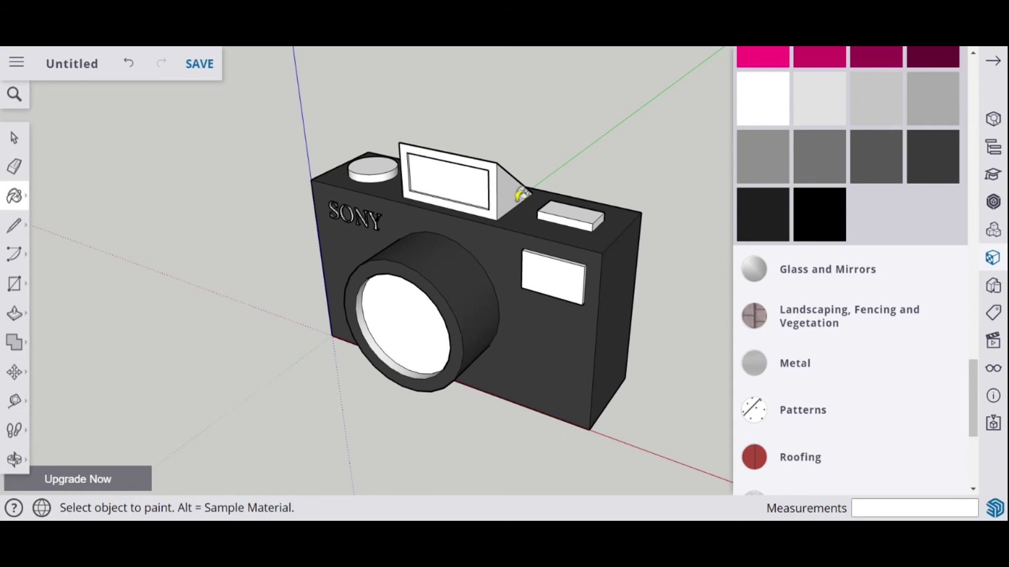
- Paint the viewfinder housing and the camera's back face with the same charcoal grey
{"action": "mouse_move", "coordinate": [552, 199]}
{"action": "middle_mouse_down"}
{"action": "mouse_move", "coordinate": [255, 242]}
{"action": "mouse_move", "coordinate": [496, 157]}
{"action": "middle_mouse_up"}
{"action": "left_click", "coordinate": [495, 158]}
{"action": "middle_click_drag", "start_coordinate": [667, 252], "coordinate": [436, 202]}
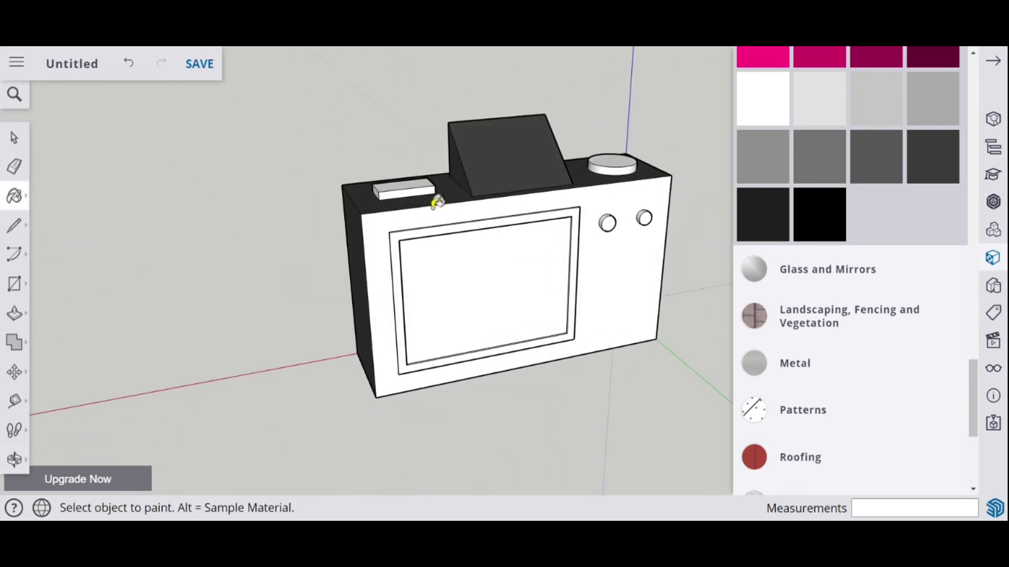
{"action": "left_click", "coordinate": [448, 216]}
- Paint the round top button and the recessed lens face with a medium grey
{"action": "mouse_move", "coordinate": [439, 297]}
{"action": "middle_mouse_down"}
{"action": "mouse_move", "coordinate": [646, 277]}
{"action": "mouse_move", "coordinate": [679, 340]}
{"action": "mouse_move", "coordinate": [637, 265]}
{"action": "mouse_move", "coordinate": [592, 331]}
{"action": "mouse_move", "coordinate": [644, 210]}
{"action": "mouse_move", "coordinate": [657, 210]}
{"action": "middle_mouse_up"}
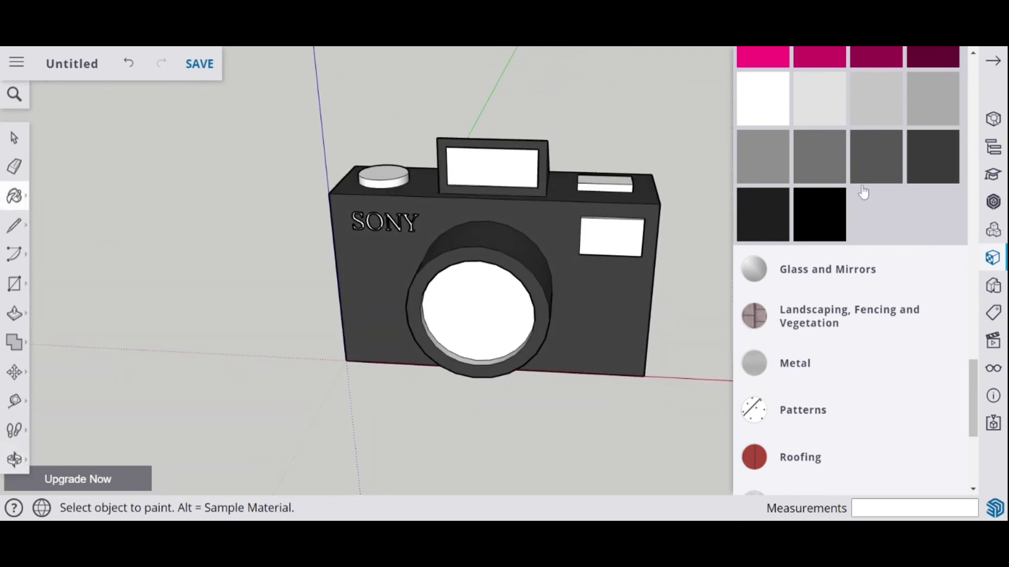
{"action": "left_click", "coordinate": [389, 171]}
{"action": "left_click", "coordinate": [387, 175]}
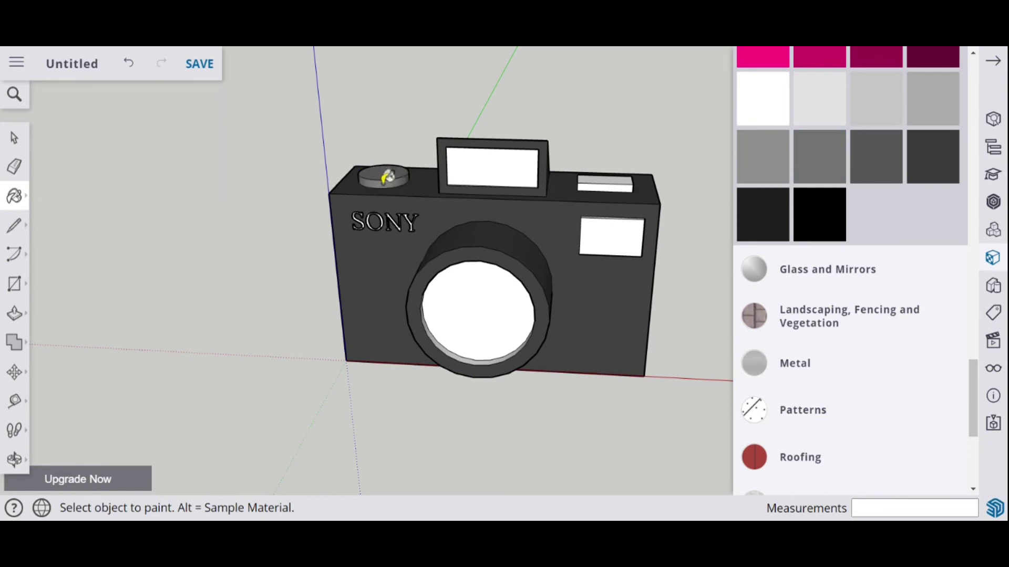
{"action": "left_click", "coordinate": [493, 301]}
- Try painting the raised front rectangle and the rectangular top button with the medium grey
{"action": "middle_click_drag", "start_coordinate": [701, 297], "coordinate": [533, 268]}
{"action": "left_click", "coordinate": [589, 249]}
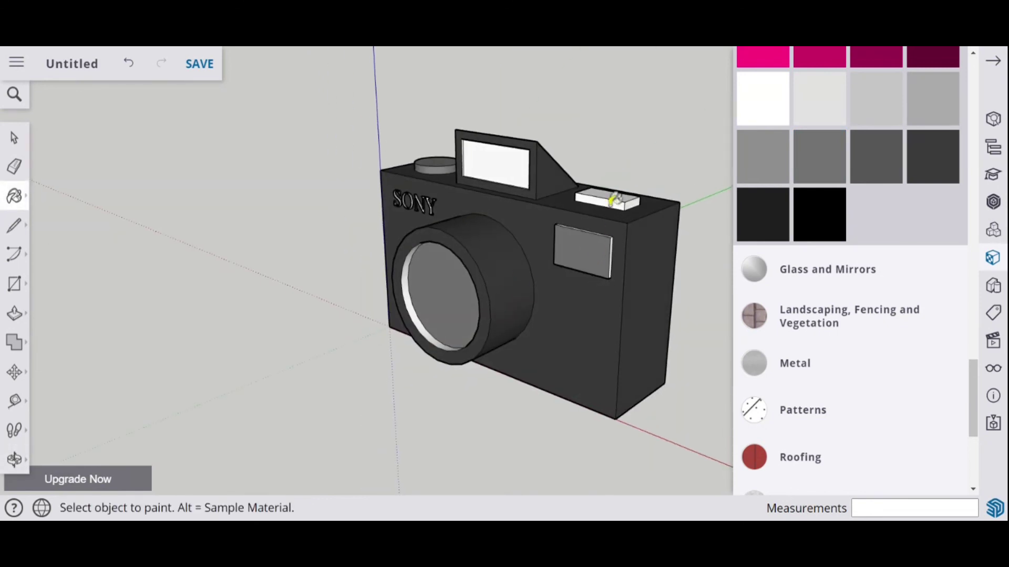
{"action": "scroll", "coordinate": [630, 210], "scroll_direction": "up", "scroll_amount": 5}
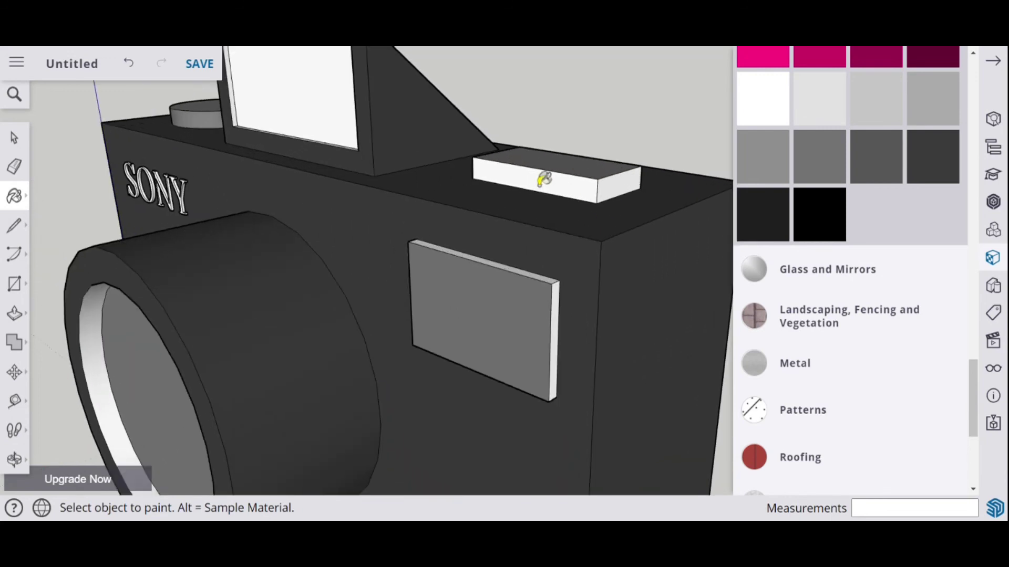
{"action": "left_click", "coordinate": [542, 174]}
{"action": "key", "text": "ctrl"}
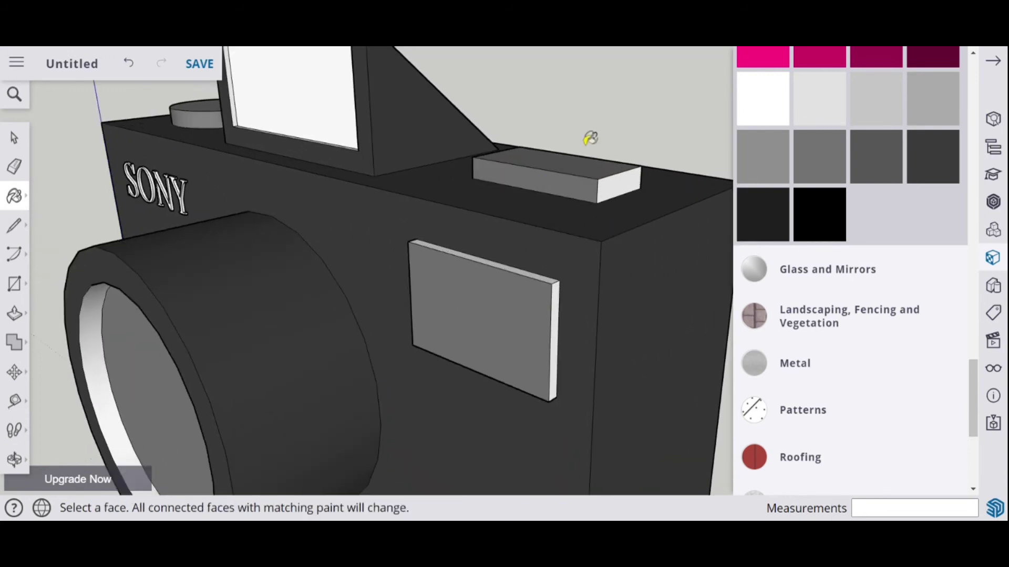
- Undo the grey paint on the raised front rectangle and the rectangular top button
{"action": "key", "text": "ctrl+z"}
{"action": "key", "text": "ctrl+z"}
{"action": "scroll", "coordinate": [594, 147], "scroll_direction": "down", "scroll_amount": 5}
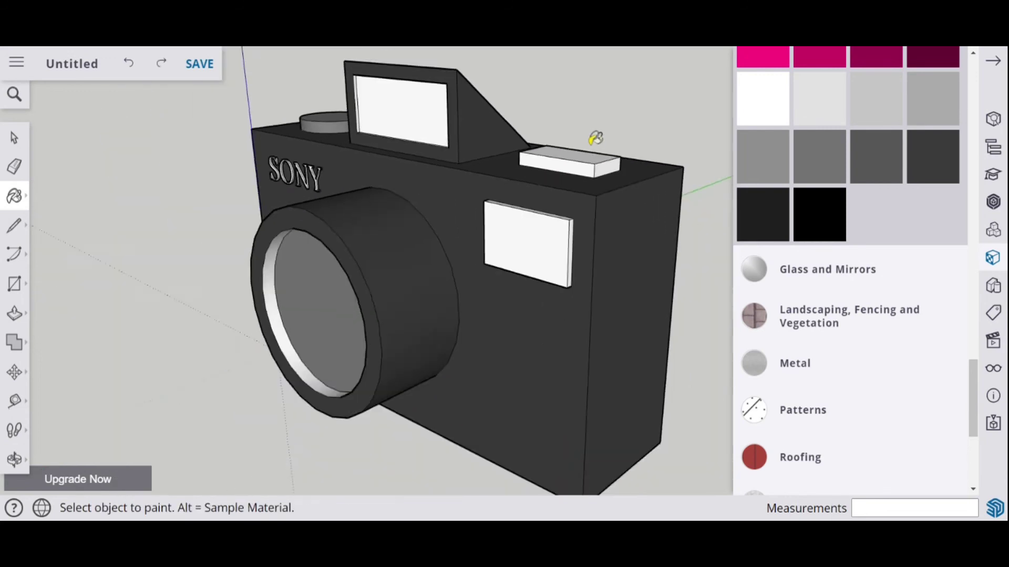
- Paint the unpainted viewfinder side and the body side next to the SONY text with the charcoal grey
{"action": "mouse_move", "coordinate": [599, 163]}
{"action": "middle_mouse_down"}
{"action": "mouse_move", "coordinate": [583, 200]}
{"action": "mouse_move", "coordinate": [536, 241]}
{"action": "mouse_move", "coordinate": [575, 259]}
{"action": "mouse_move", "coordinate": [574, 232]}
{"action": "mouse_move", "coordinate": [552, 250]}
{"action": "mouse_move", "coordinate": [540, 286]}
{"action": "mouse_move", "coordinate": [552, 302]}
{"action": "mouse_move", "coordinate": [612, 288]}
{"action": "mouse_move", "coordinate": [596, 245]}
{"action": "middle_mouse_up"}
{"action": "scroll", "coordinate": [554, 304], "scroll_direction": "up", "scroll_amount": 3}
{"action": "scroll", "coordinate": [621, 265], "scroll_direction": "up", "scroll_amount": 1}
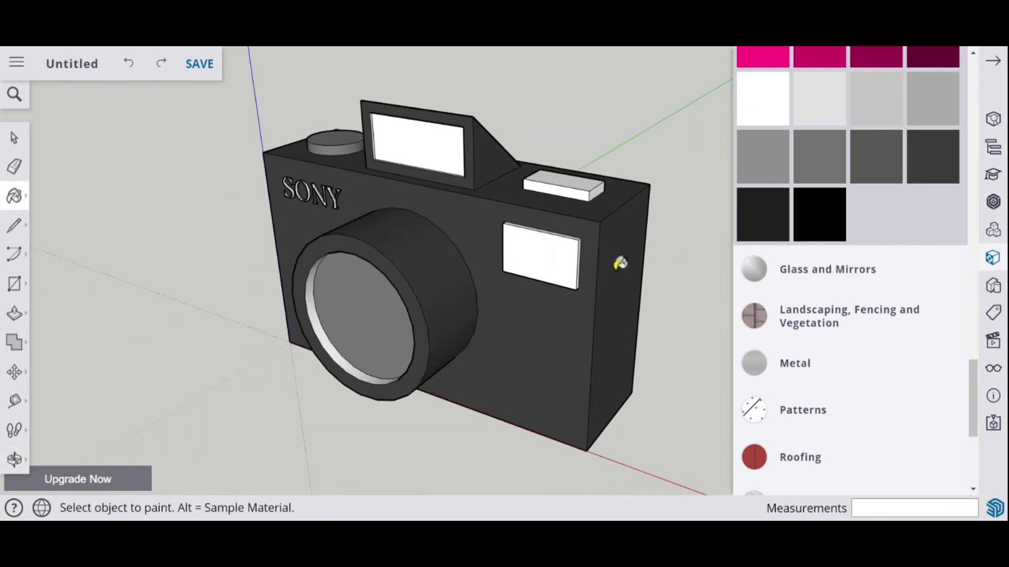
{"action": "mouse_move", "coordinate": [374, 270]}
{"action": "middle_mouse_down"}
{"action": "mouse_move", "coordinate": [484, 333]}
{"action": "mouse_move", "coordinate": [700, 225]}
{"action": "mouse_move", "coordinate": [657, 218]}
{"action": "middle_mouse_up"}
{"action": "left_click", "coordinate": [412, 141]}
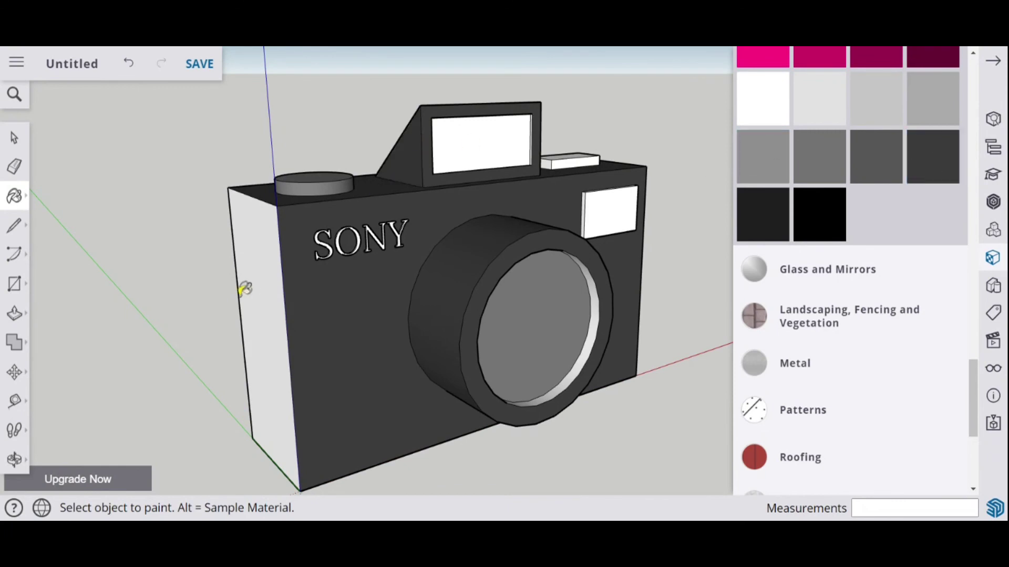
{"action": "left_click", "coordinate": [267, 276]}
{"action": "mouse_move", "coordinate": [552, 316]}
{"action": "middle_mouse_down"}
{"action": "mouse_move", "coordinate": [428, 338]}
{"action": "mouse_move", "coordinate": [522, 329]}
{"action": "mouse_move", "coordinate": [525, 304]}
{"action": "mouse_move", "coordinate": [541, 309]}
{"action": "mouse_move", "coordinate": [536, 289]}
{"action": "mouse_move", "coordinate": [536, 356]}
{"action": "middle_mouse_up"}
{"action": "scroll", "coordinate": [536, 288], "scroll_direction": "down", "scroll_amount": 2}
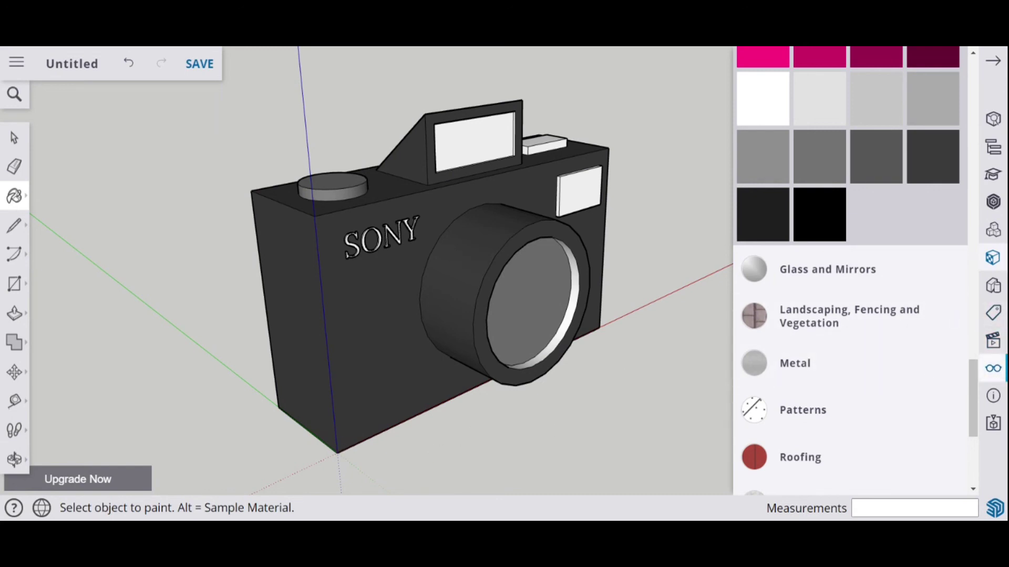
- Hide the drawing axes in the display settings and view the finished camera from the front
{"action": "left_click", "coordinate": [993, 371]}
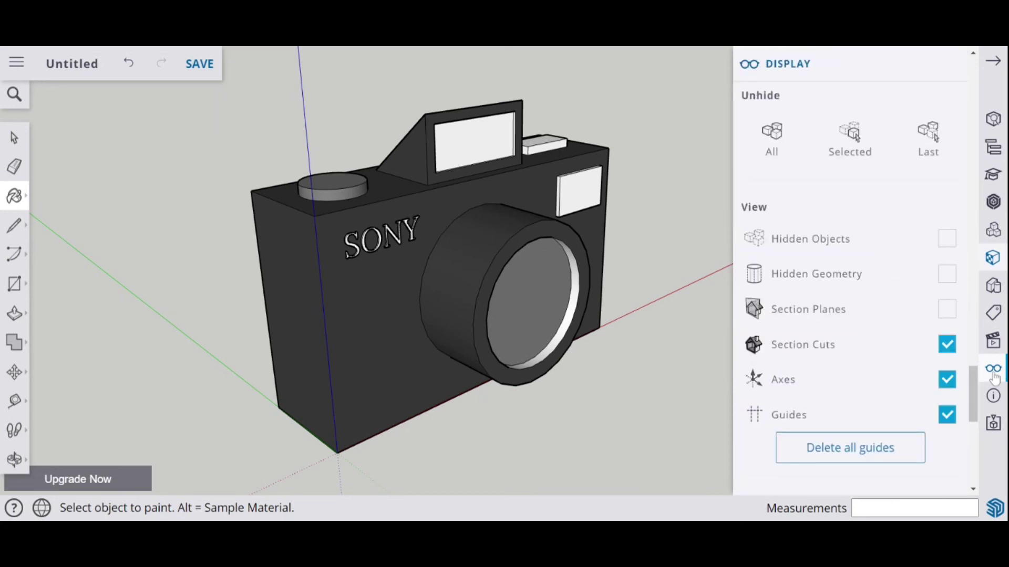
{"action": "left_click", "coordinate": [947, 380]}
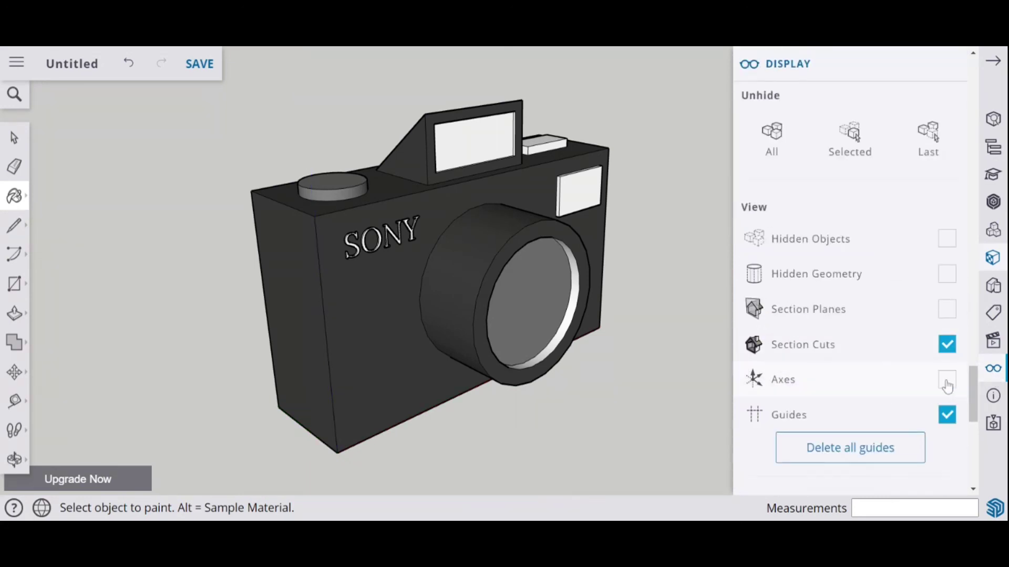
{"action": "left_click", "coordinate": [995, 65]}
{"action": "mouse_move", "coordinate": [665, 212]}
{"action": "middle_mouse_down"}
{"action": "mouse_move", "coordinate": [647, 226]}
{"action": "mouse_move", "coordinate": [723, 222]}
{"action": "mouse_move", "coordinate": [704, 203]}
{"action": "mouse_move", "coordinate": [720, 206]}
{"action": "middle_mouse_up"}
{"action": "mouse_move", "coordinate": [784, 309]}
{"action": "middle_mouse_down"}
{"action": "mouse_move", "coordinate": [676, 282]}
{"action": "mouse_move", "coordinate": [677, 310]}
{"action": "middle_mouse_up"}
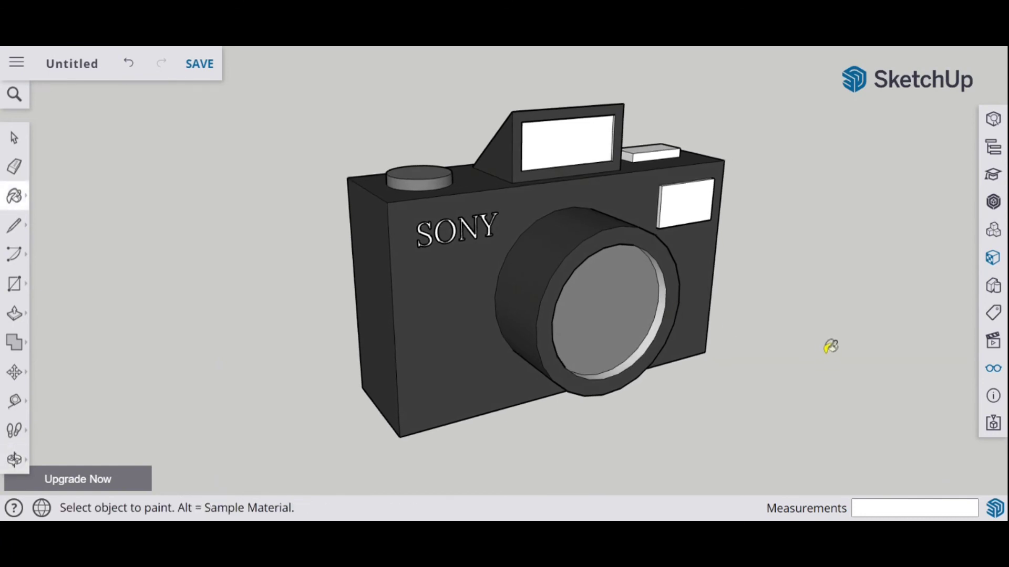
- Start saving the model, choosing the SketchUp project as the location
{"action": "left_click", "coordinate": [202, 66]}
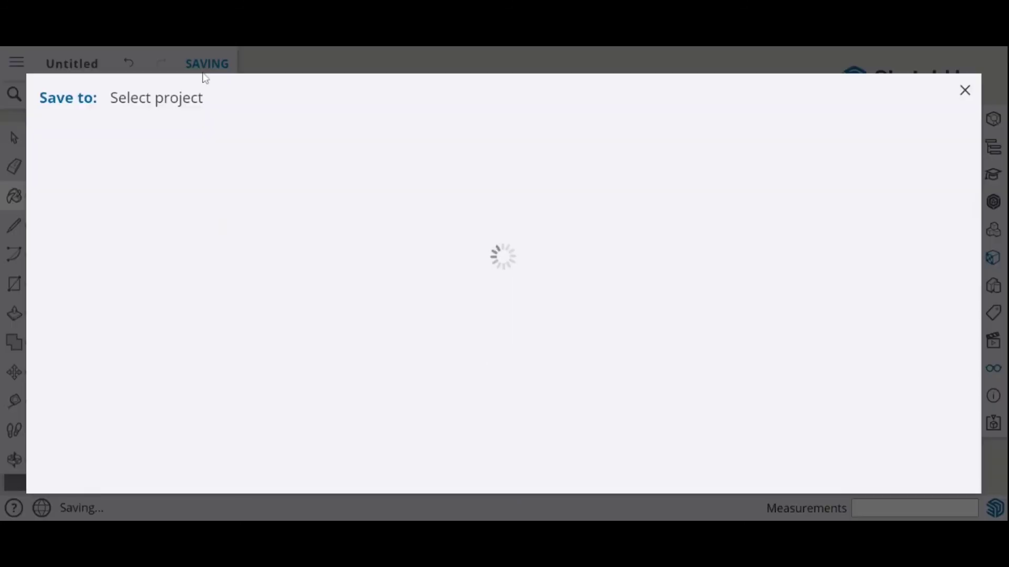
{"action": "left_click", "coordinate": [151, 223]}
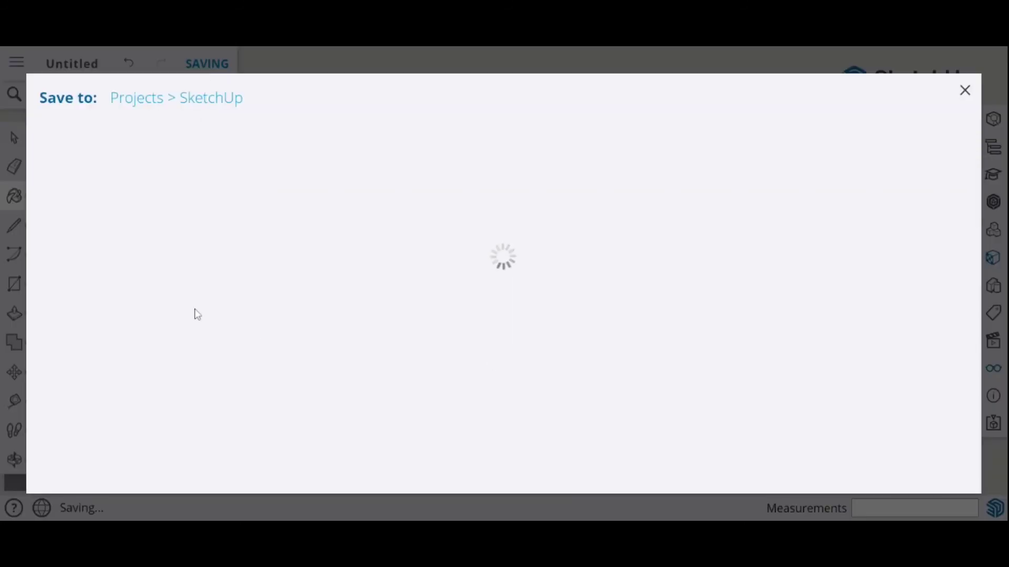
{"action": "scroll", "coordinate": [339, 286], "scroll_direction": "down", "scroll_amount": 3}
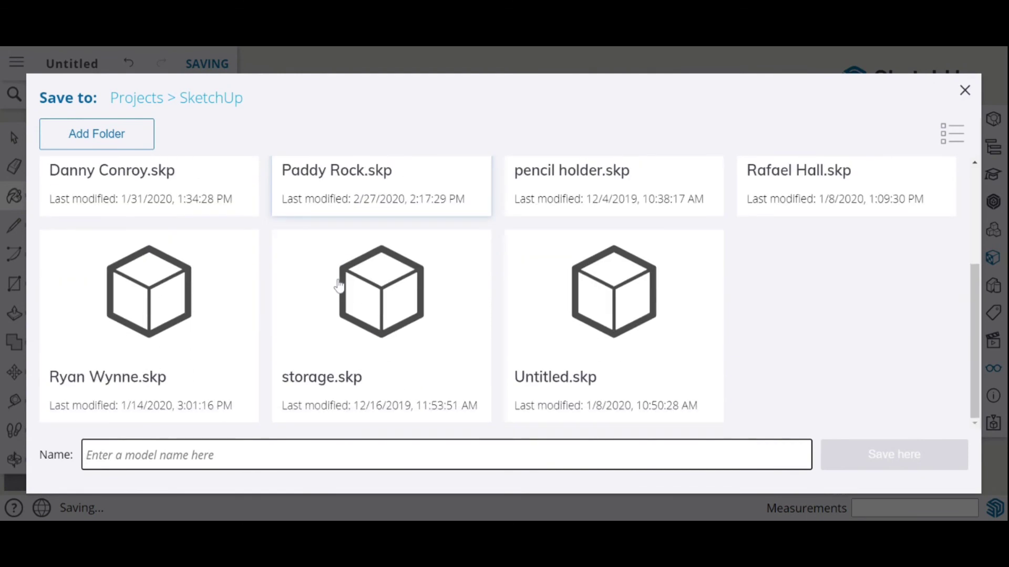